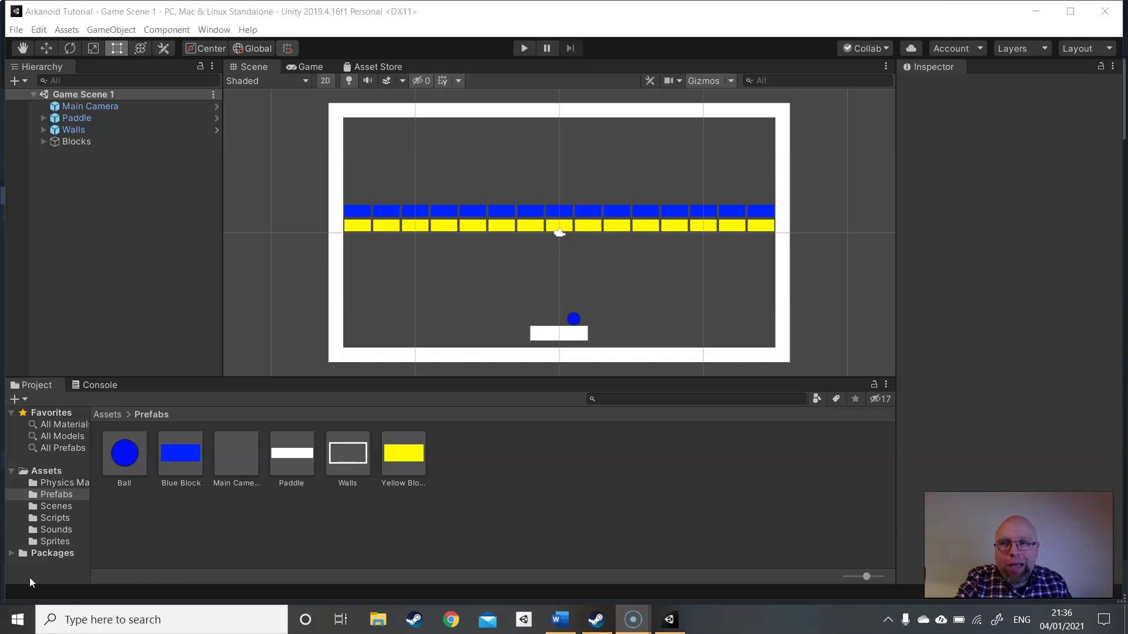
- Add a UI Text object to Game Scene 1
{"action": "left_click", "coordinate": [172, 500]}
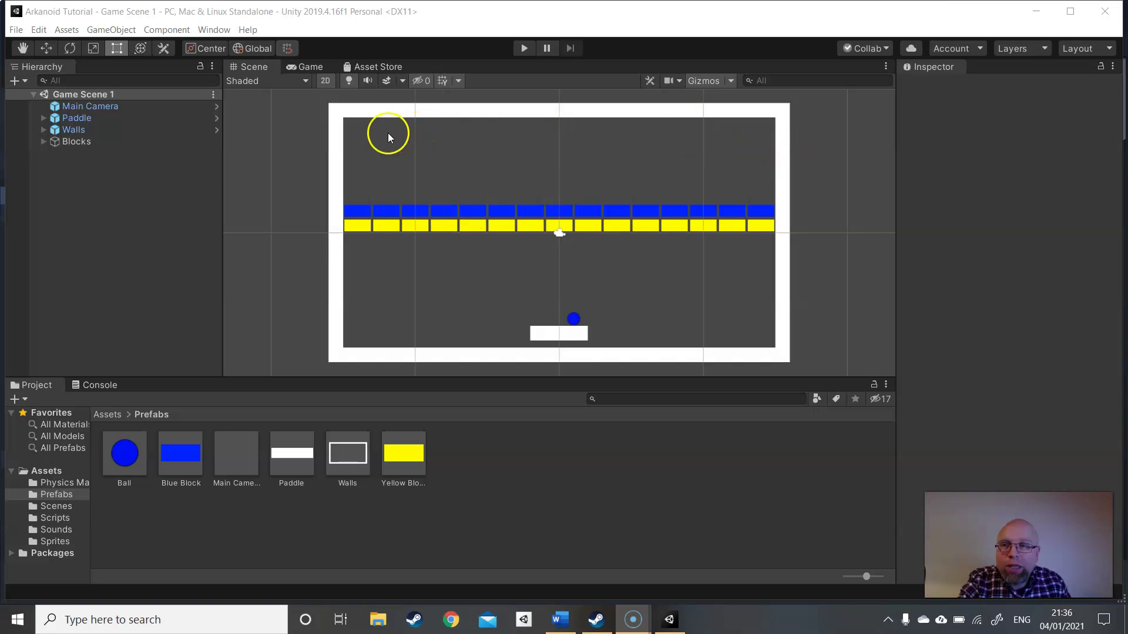
{"action": "right_click", "coordinate": [64, 176]}
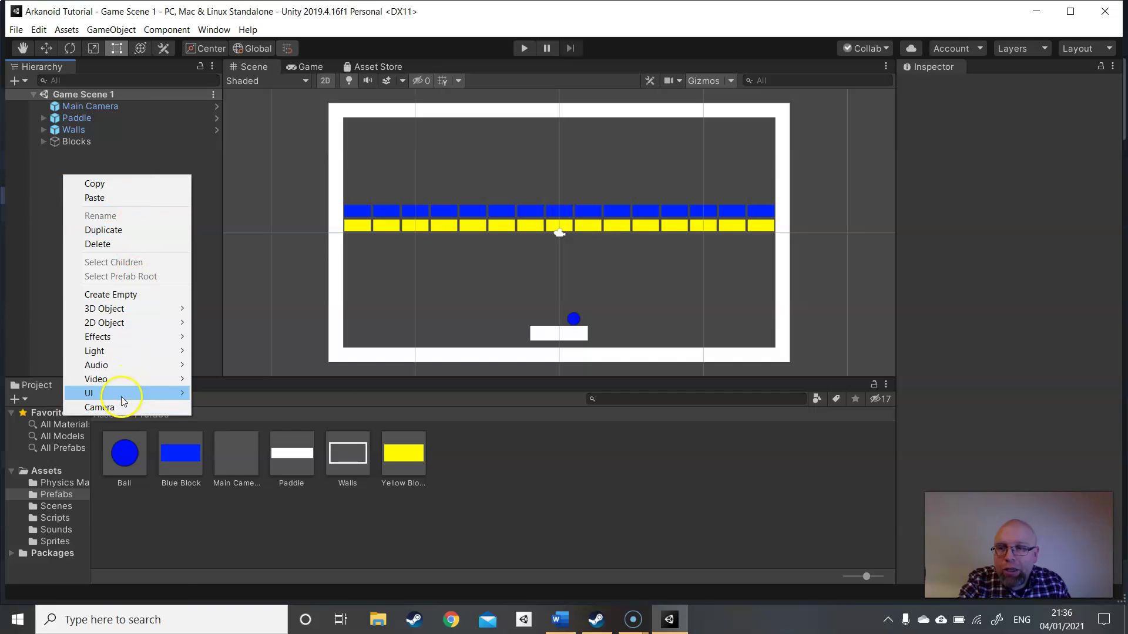
{"action": "mouse_move", "coordinate": [121, 393]}
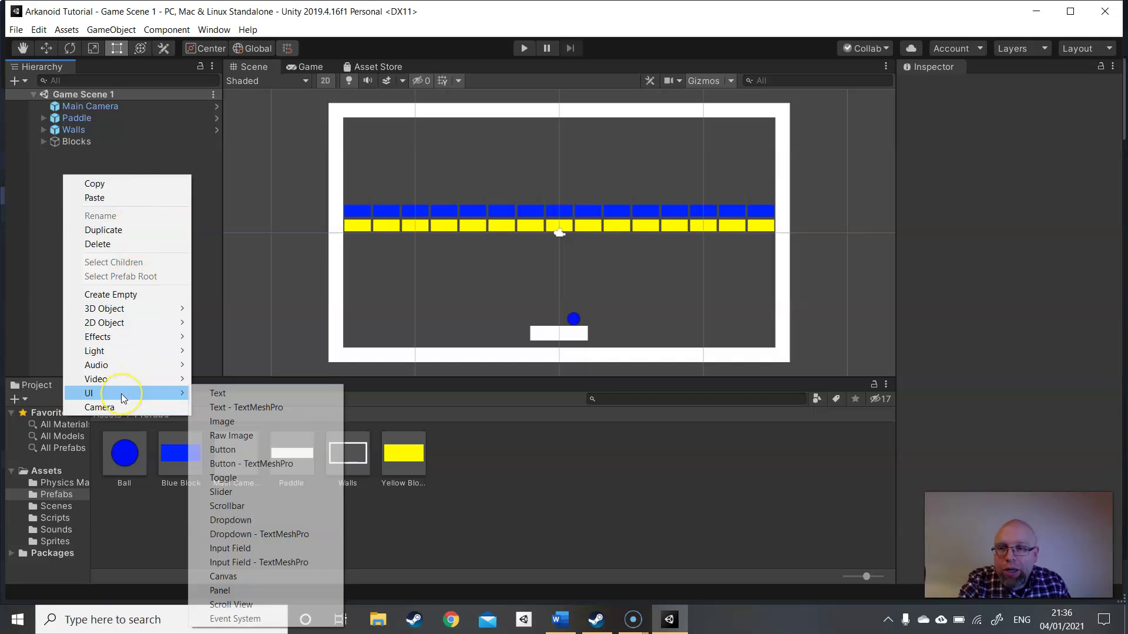
{"action": "left_click", "coordinate": [225, 394]}
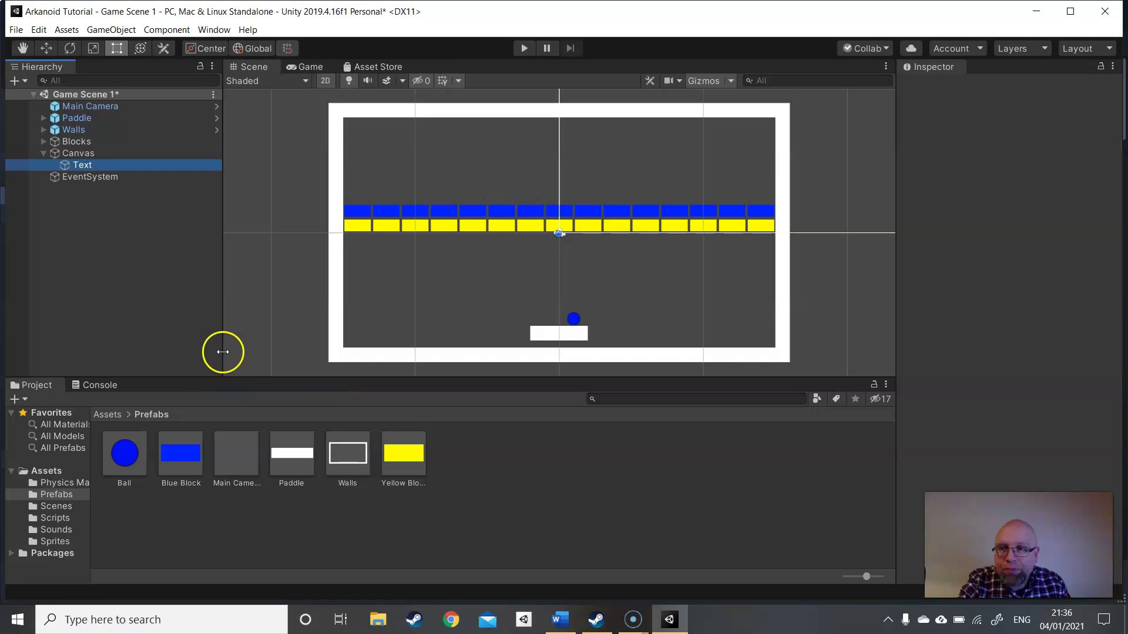
- Examine the new EventSystem, Canvas and Text objects and compare the Canvas size and position with the Main Camera's view
{"action": "left_click", "coordinate": [90, 154]}
{"action": "left_click", "coordinate": [92, 178]}
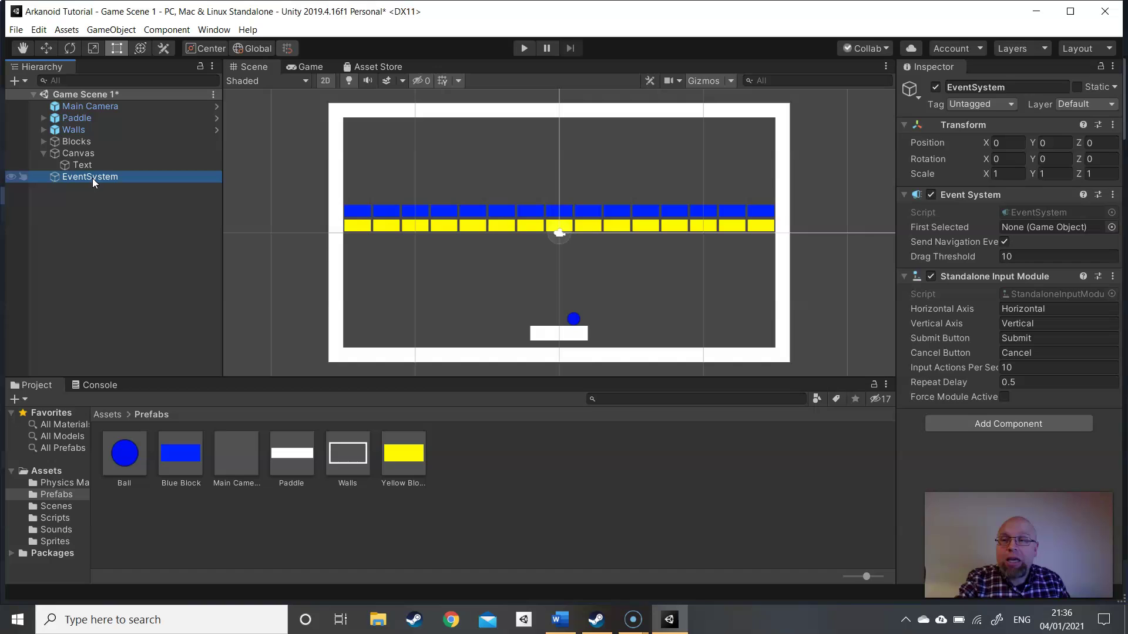
{"action": "left_click", "coordinate": [93, 176]}
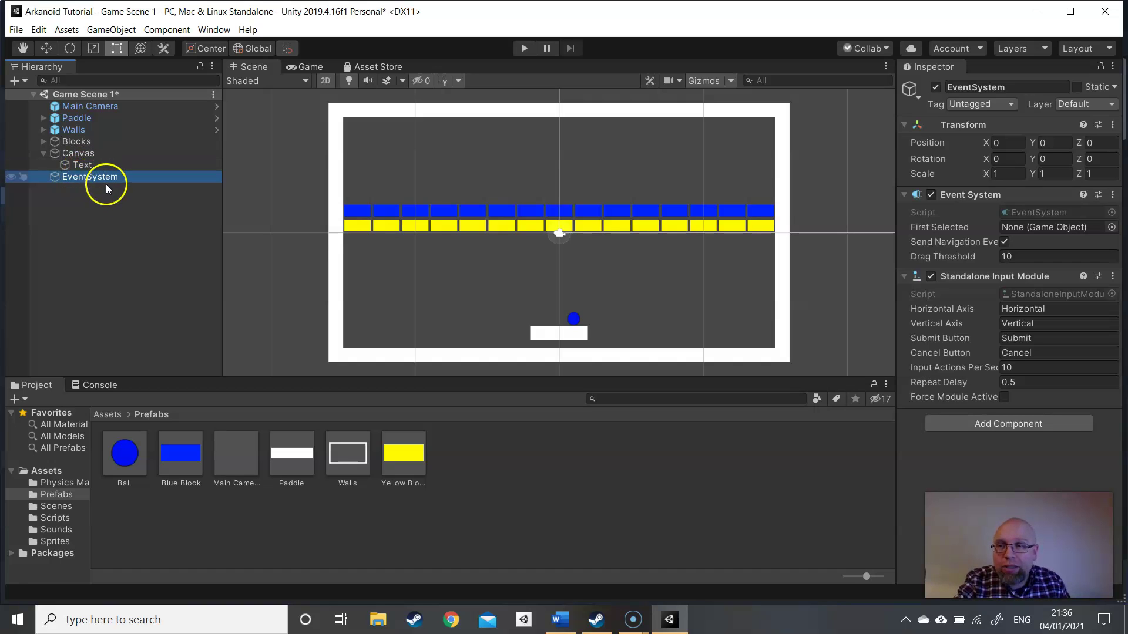
{"action": "left_click", "coordinate": [84, 155]}
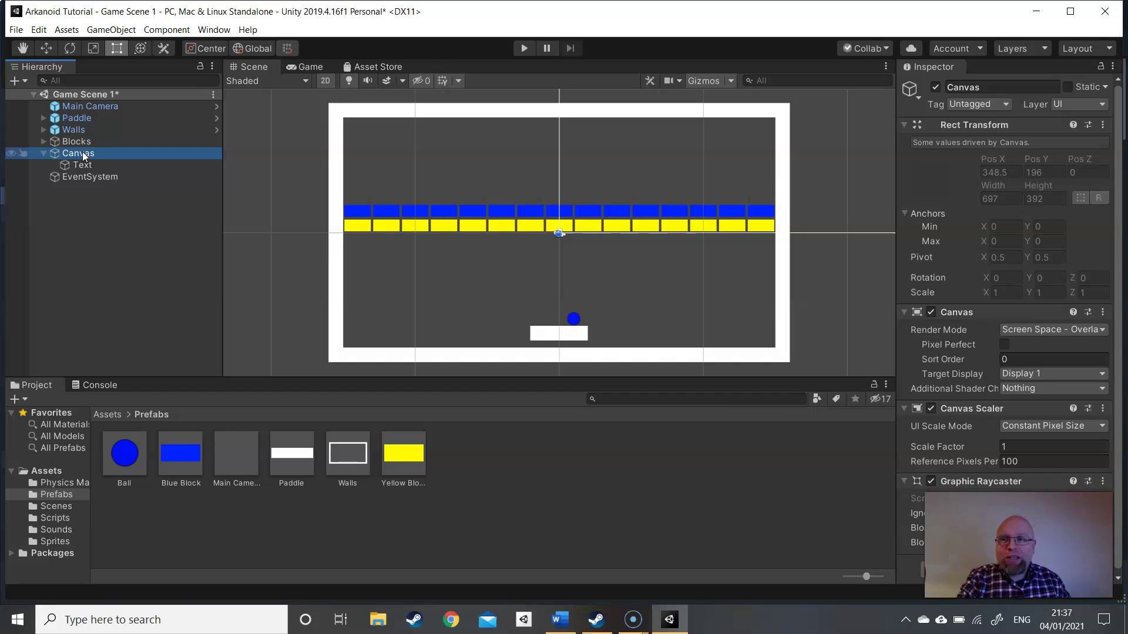
{"action": "left_click", "coordinate": [83, 155]}
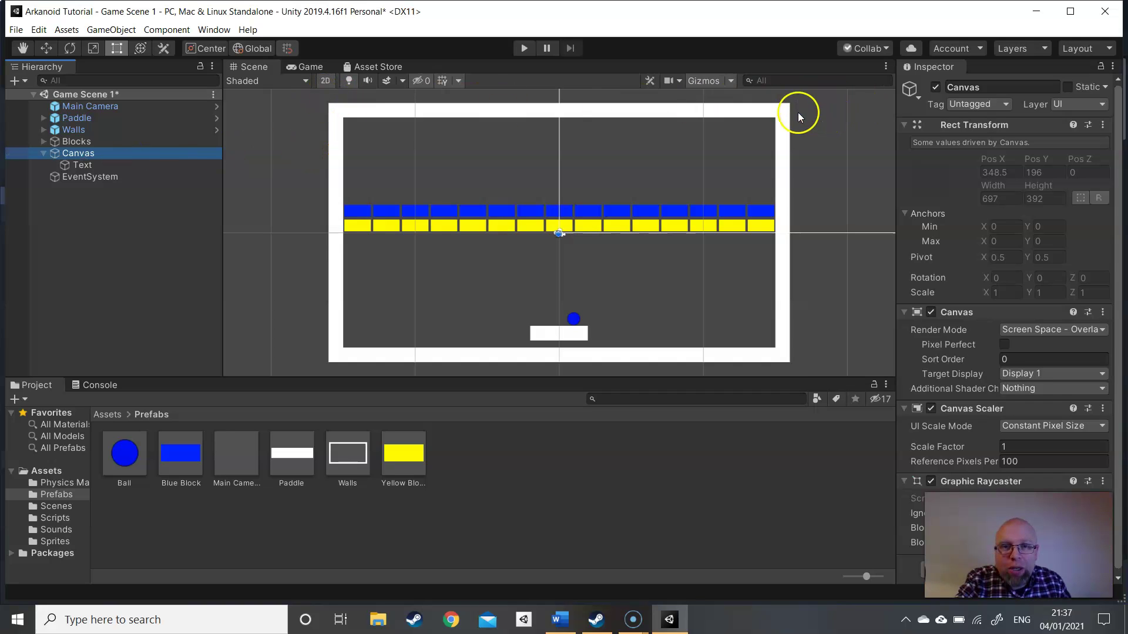
{"action": "double_click", "coordinate": [86, 154]}
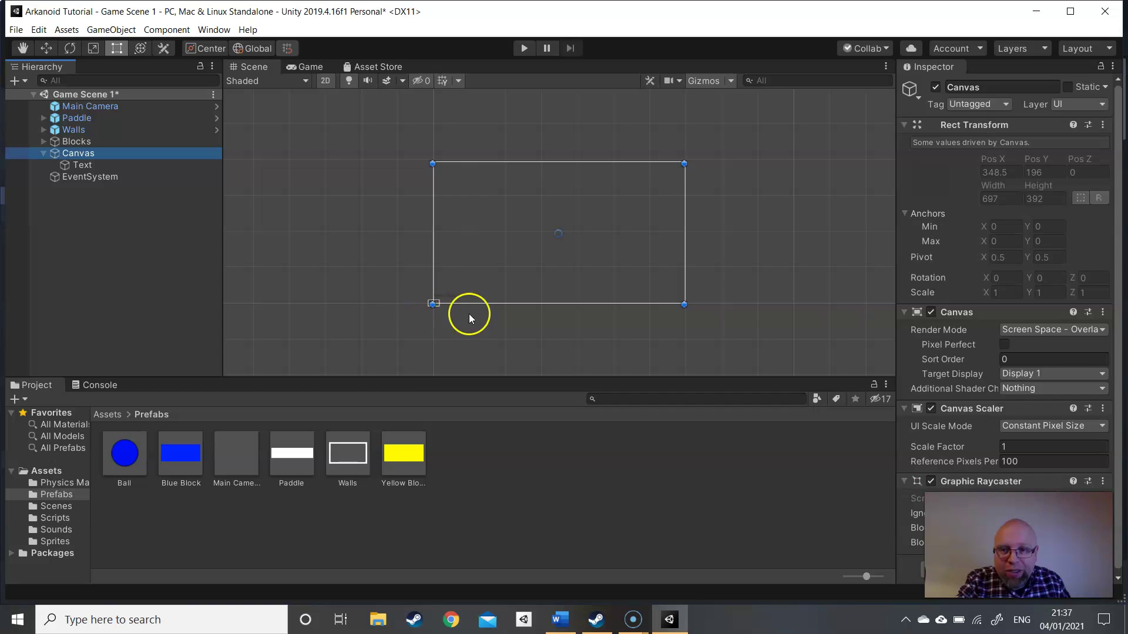
{"action": "double_click", "coordinate": [113, 108]}
{"action": "scroll", "coordinate": [567, 152], "scroll_direction": "down", "scroll_amount": 10}
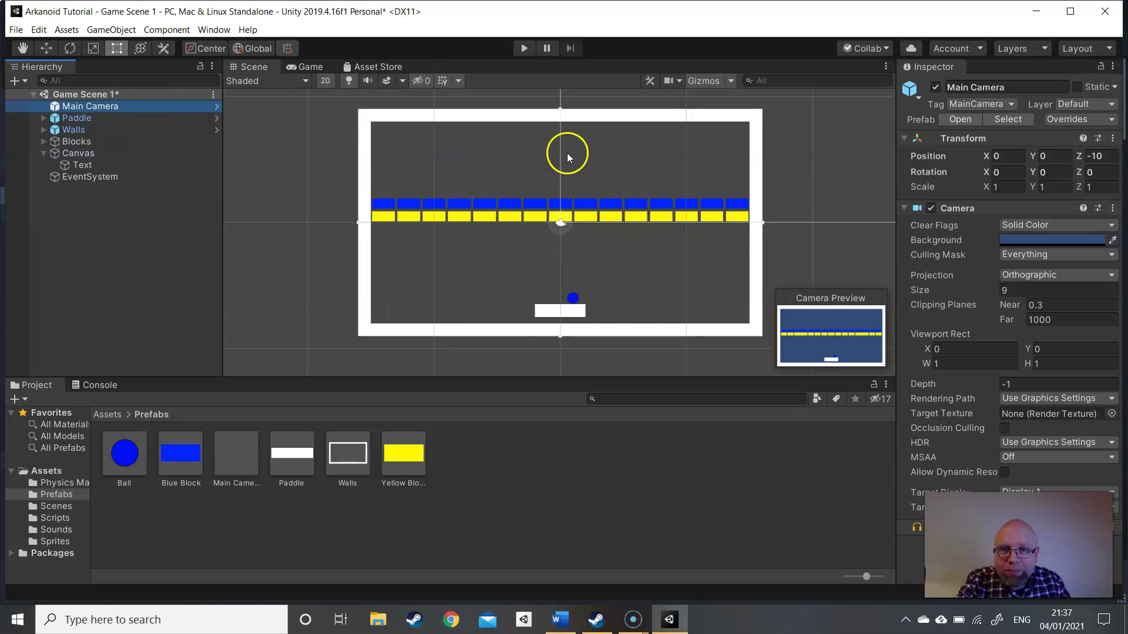
{"action": "scroll", "coordinate": [560, 162], "scroll_direction": "down", "scroll_amount": 3}
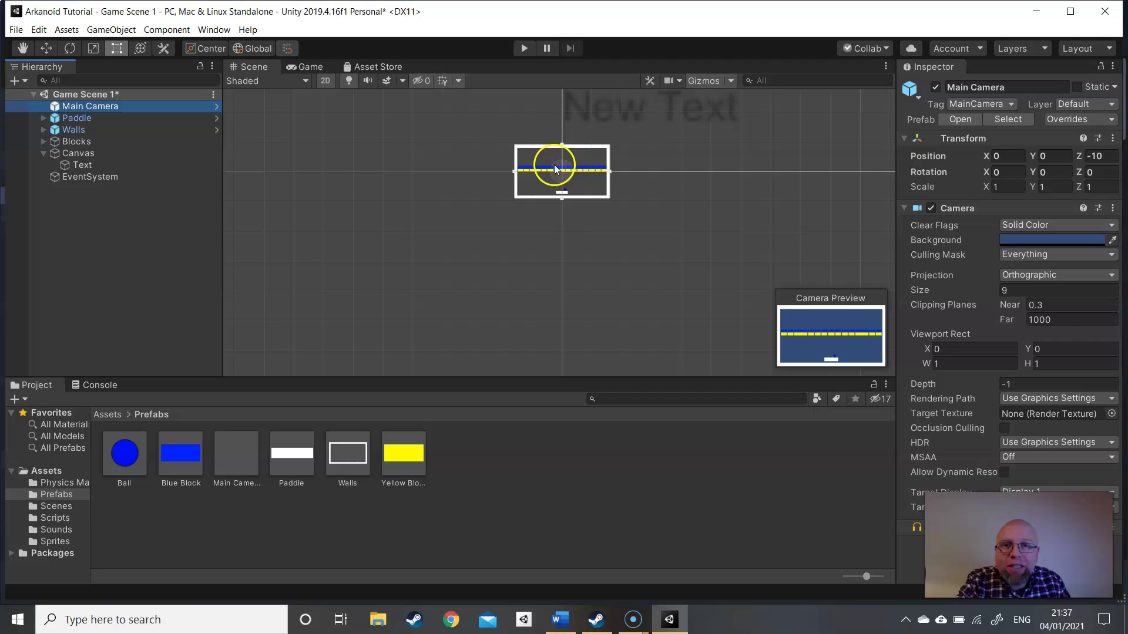
{"action": "left_click", "coordinate": [642, 110]}
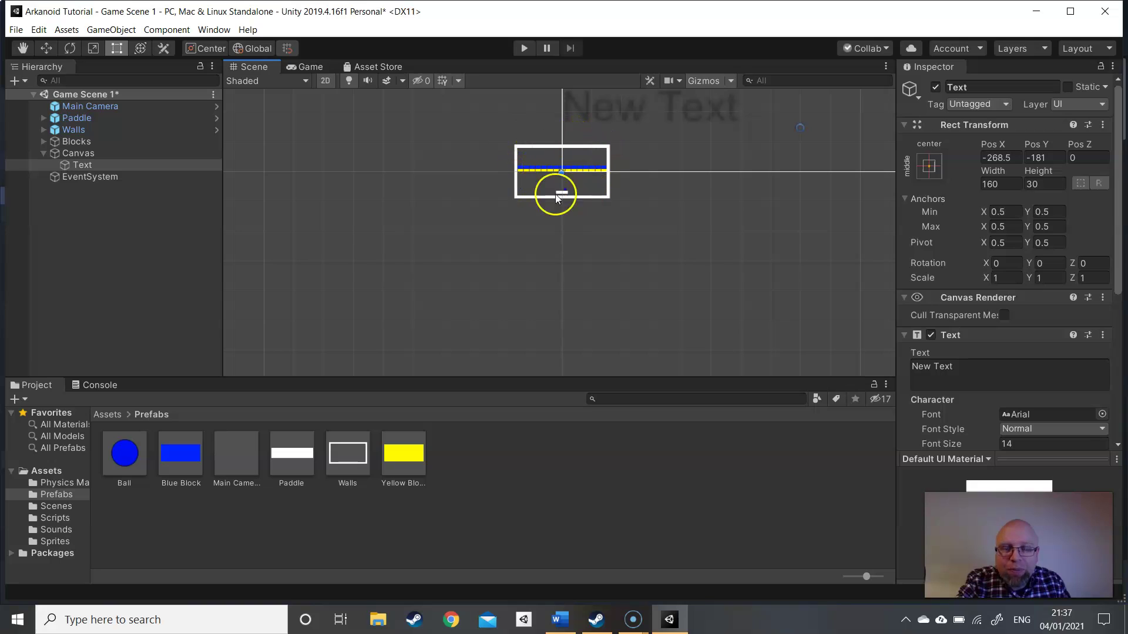
- Set the Canvas render mode to World Space and assign the Main Camera as its event camera
{"action": "left_click", "coordinate": [94, 156]}
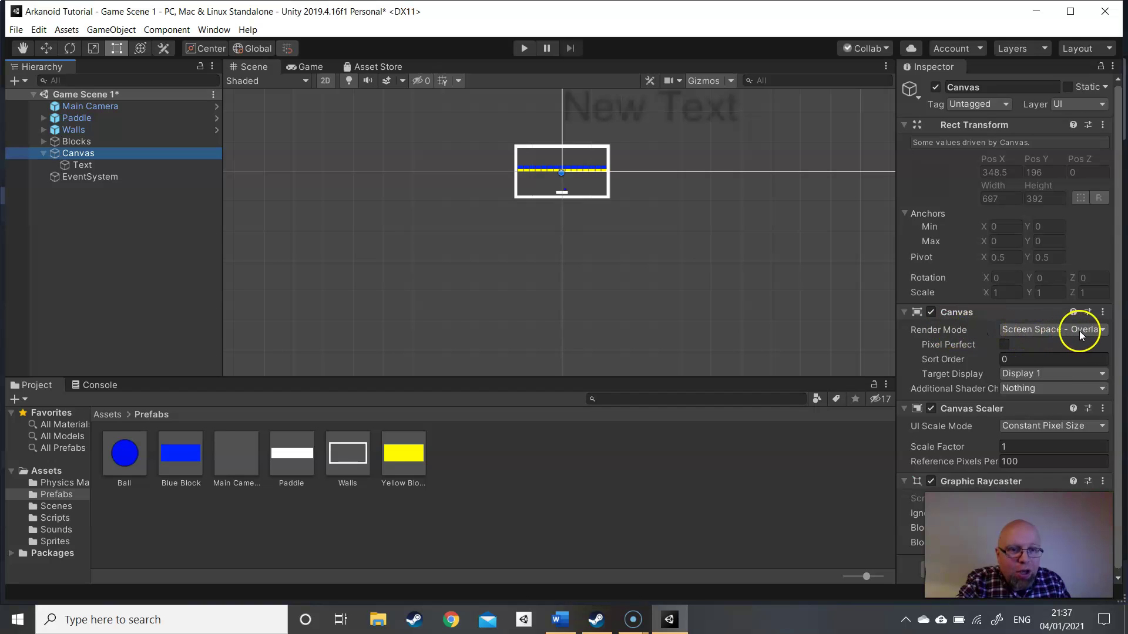
{"action": "left_click", "coordinate": [1101, 333]}
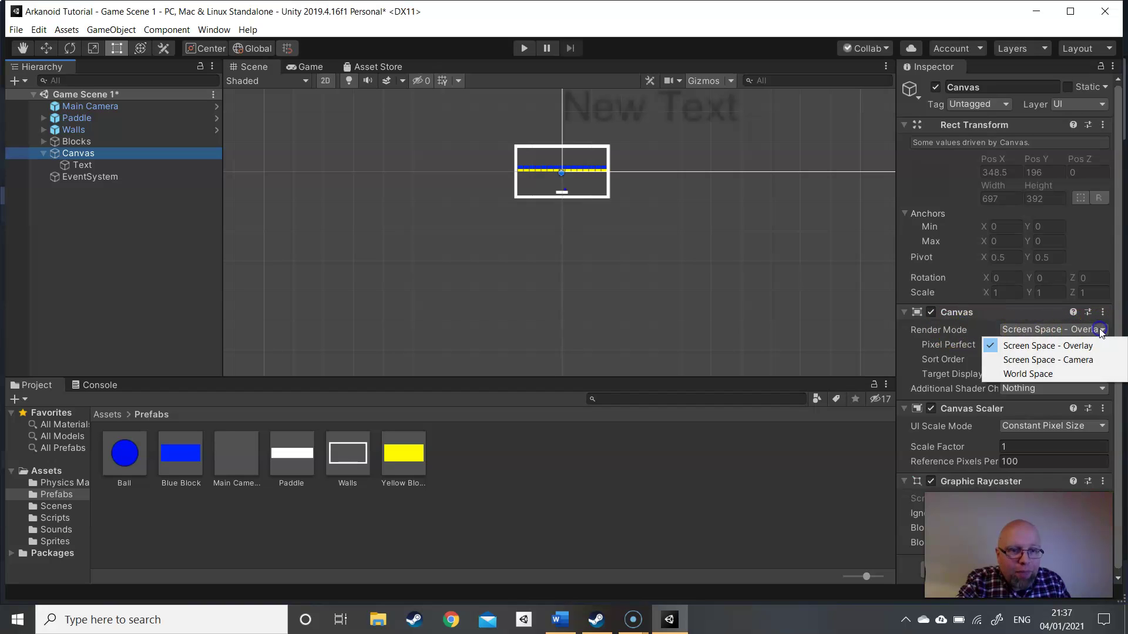
{"action": "left_click", "coordinate": [1045, 376]}
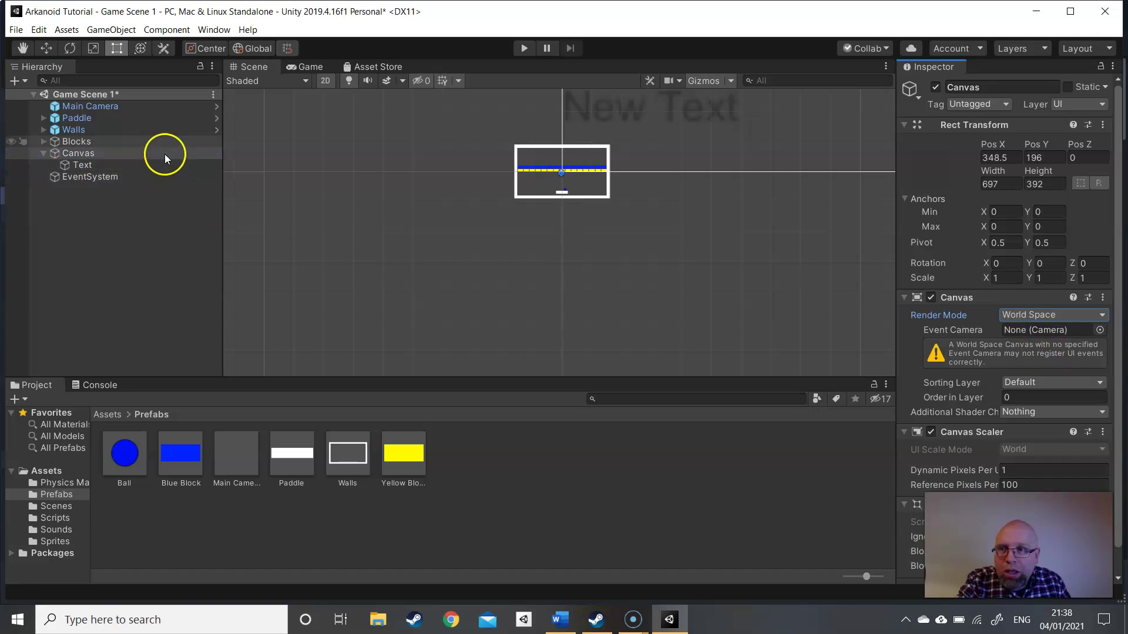
{"action": "left_click_drag", "start_coordinate": [104, 106], "coordinate": [1026, 333]}
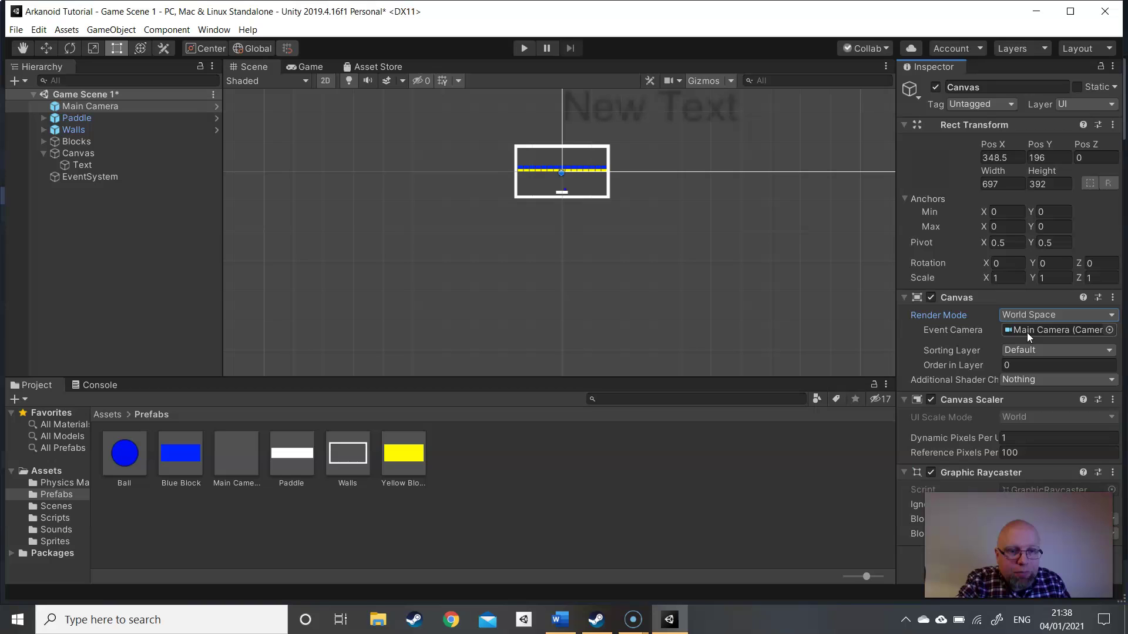
{"action": "left_click", "coordinate": [858, 268]}
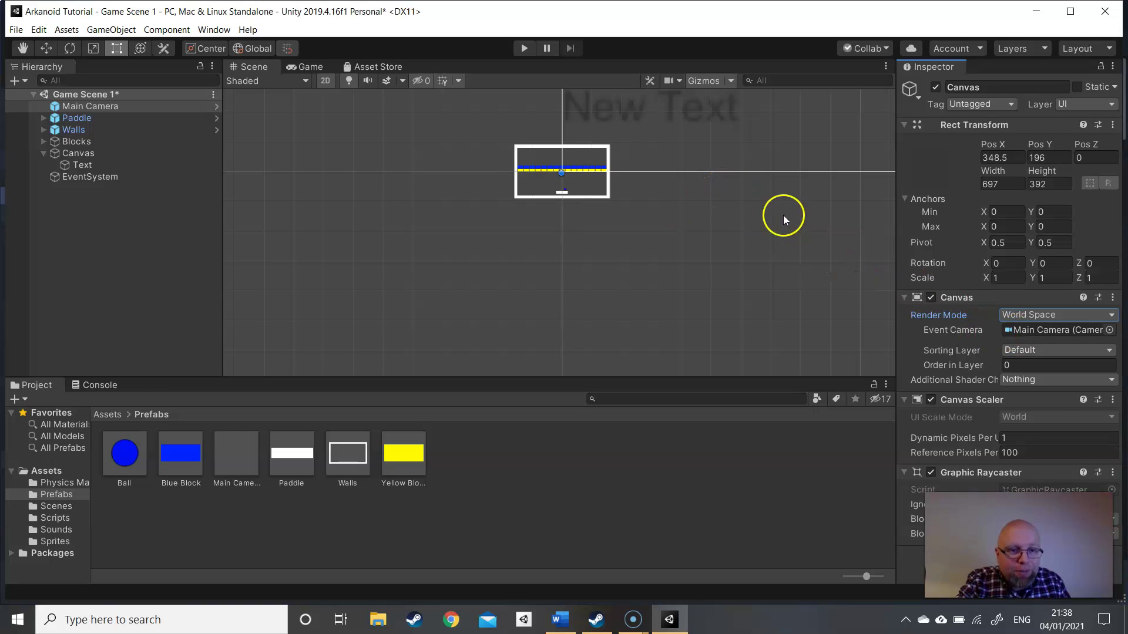
- Set the Canvas position to Pos X 0 and Pos Y 0
{"action": "left_click", "coordinate": [1011, 161]}
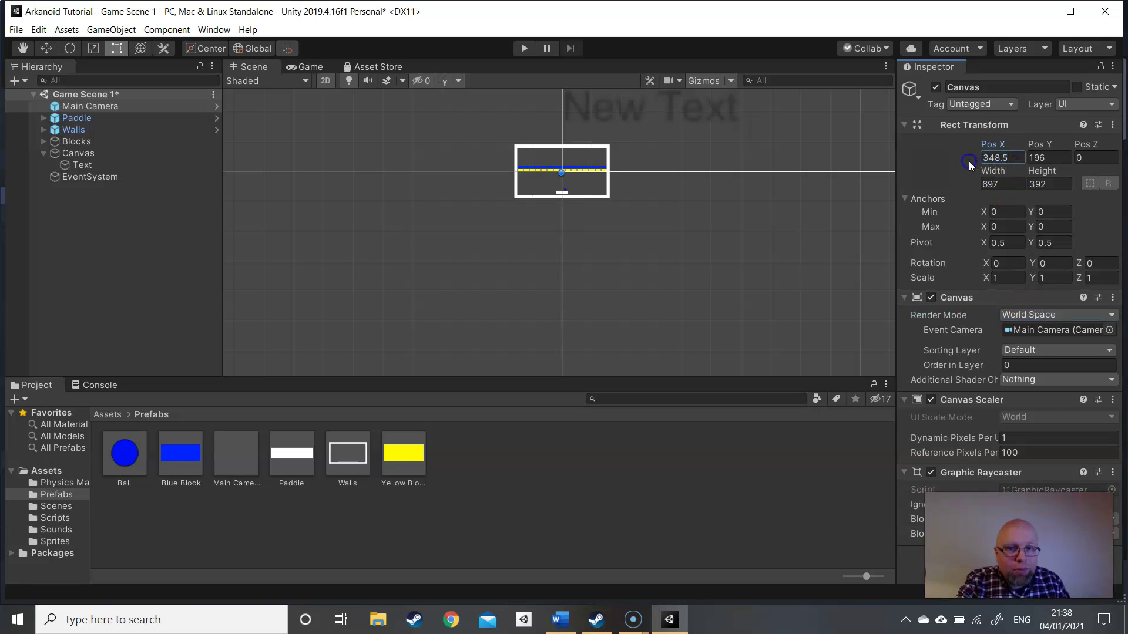
{"action": "type", "text": "0"}
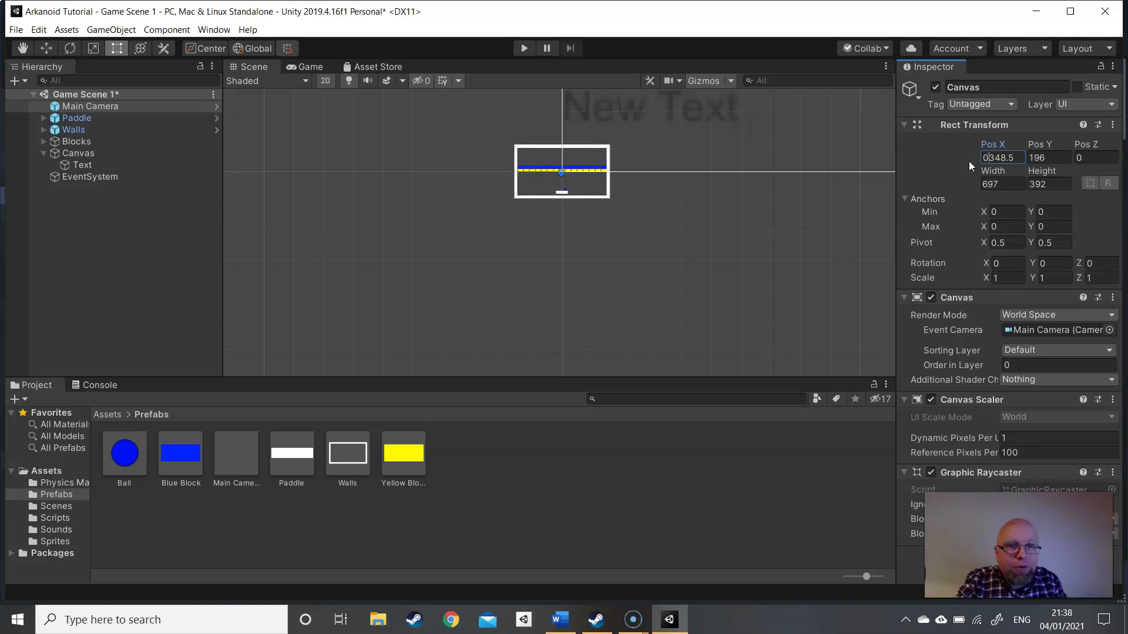
{"action": "left_click_drag", "start_coordinate": [1004, 152], "coordinate": [953, 160]}
{"action": "type", "text": "0"}
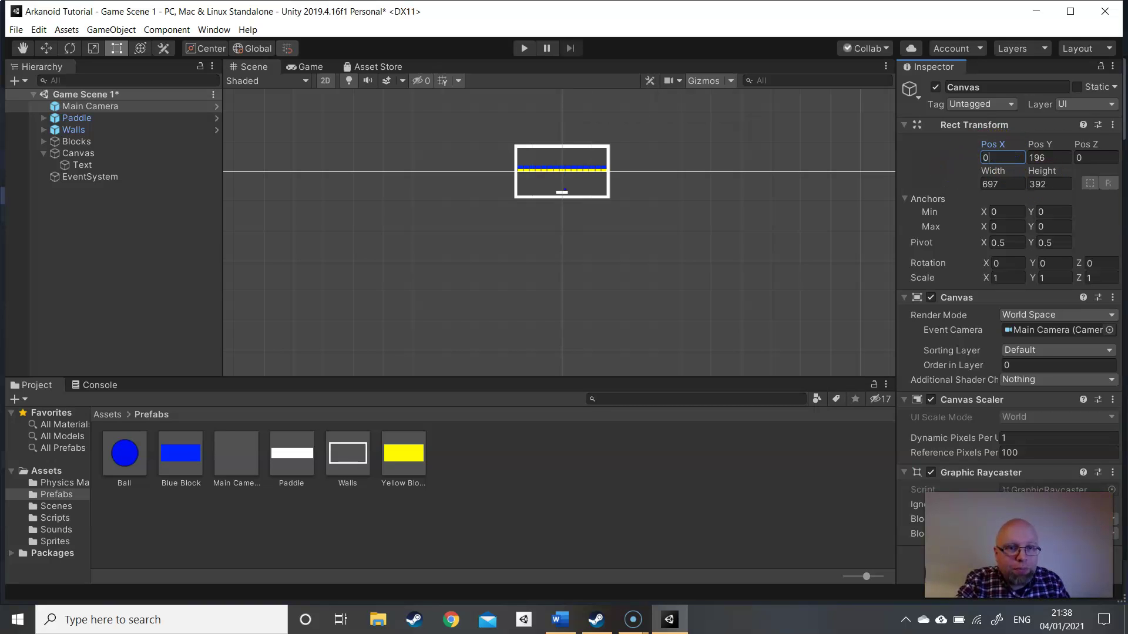
{"action": "left_click_drag", "start_coordinate": [1067, 153], "coordinate": [1021, 157]}
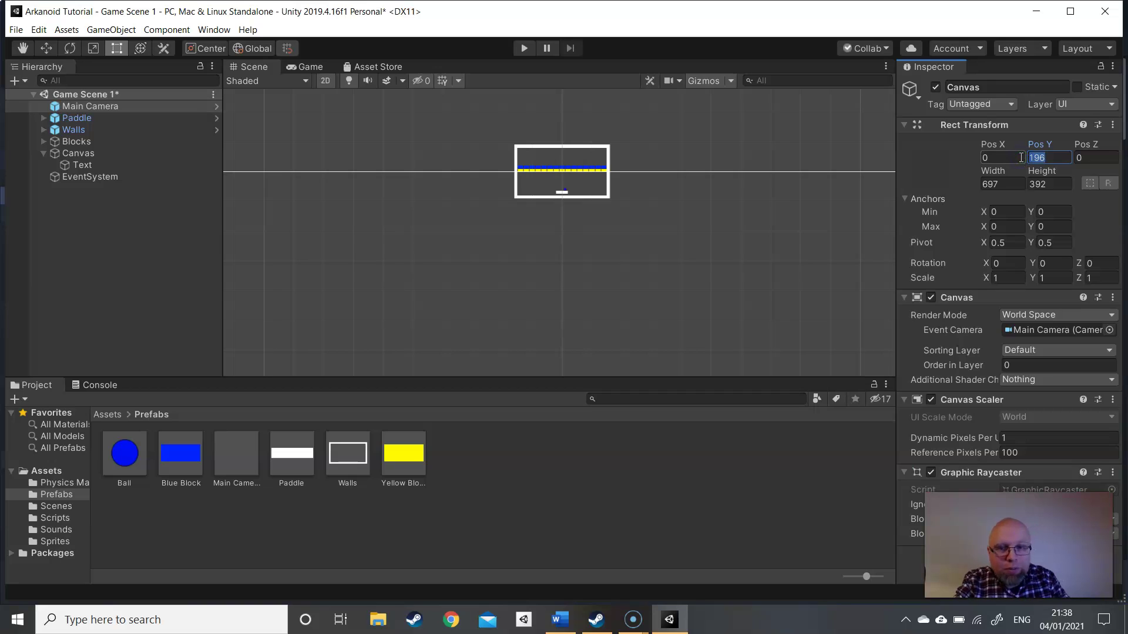
{"action": "type", "text": "0"}
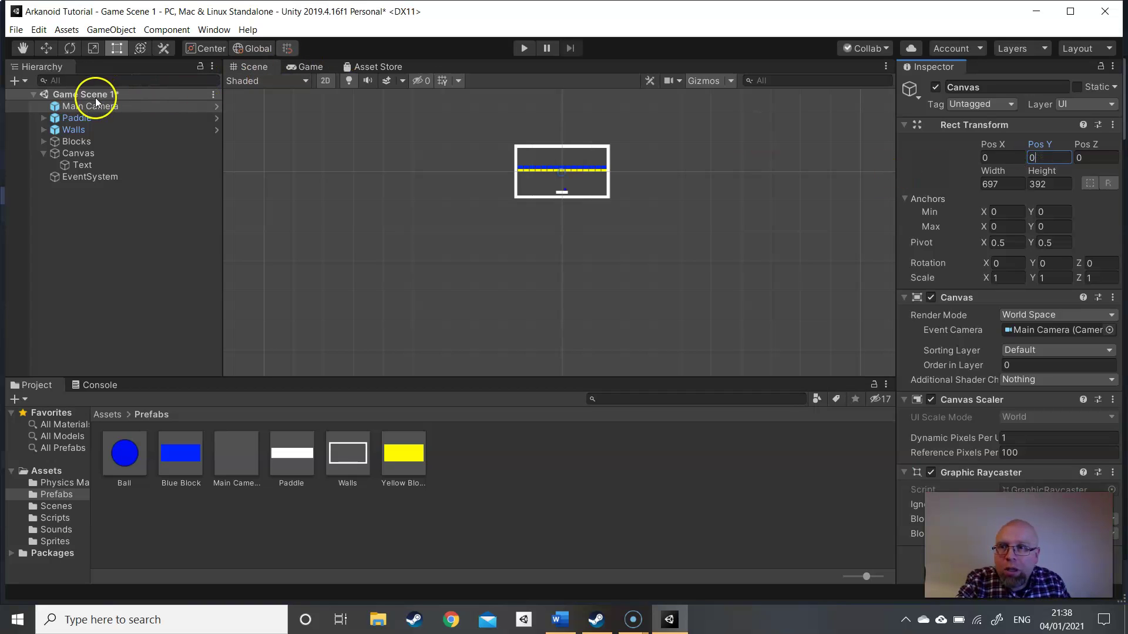
- Resize the Canvas to a width of 18 and a height of 18
{"action": "double_click", "coordinate": [84, 153]}
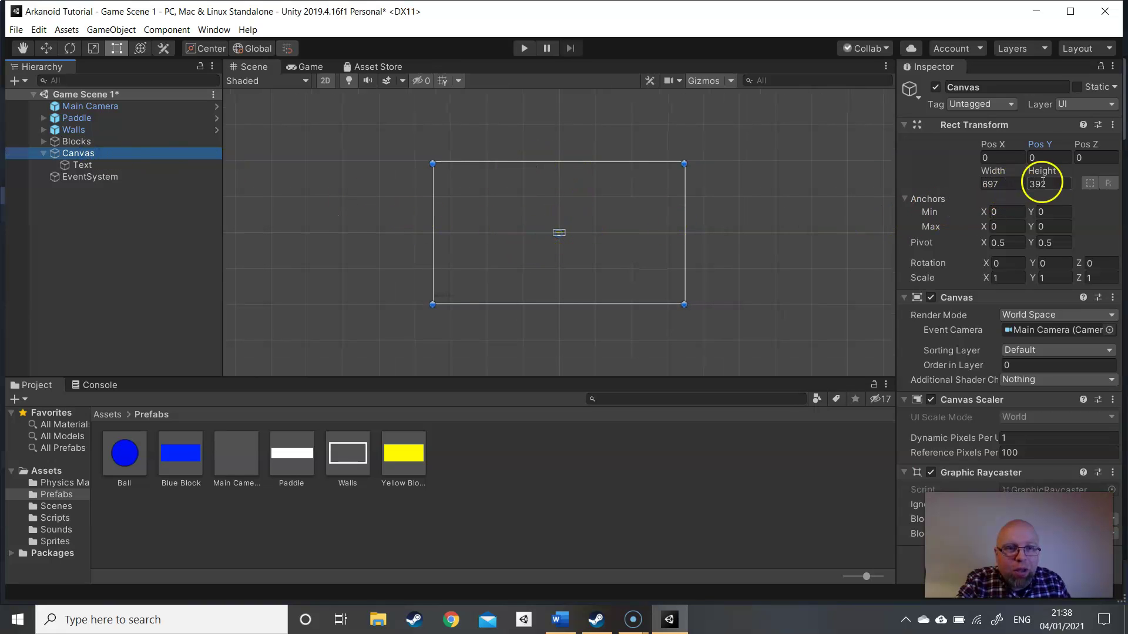
{"action": "scroll", "coordinate": [634, 224], "scroll_direction": "up", "scroll_amount": 2}
{"action": "scroll", "coordinate": [634, 224], "scroll_direction": "up", "scroll_amount": 1}
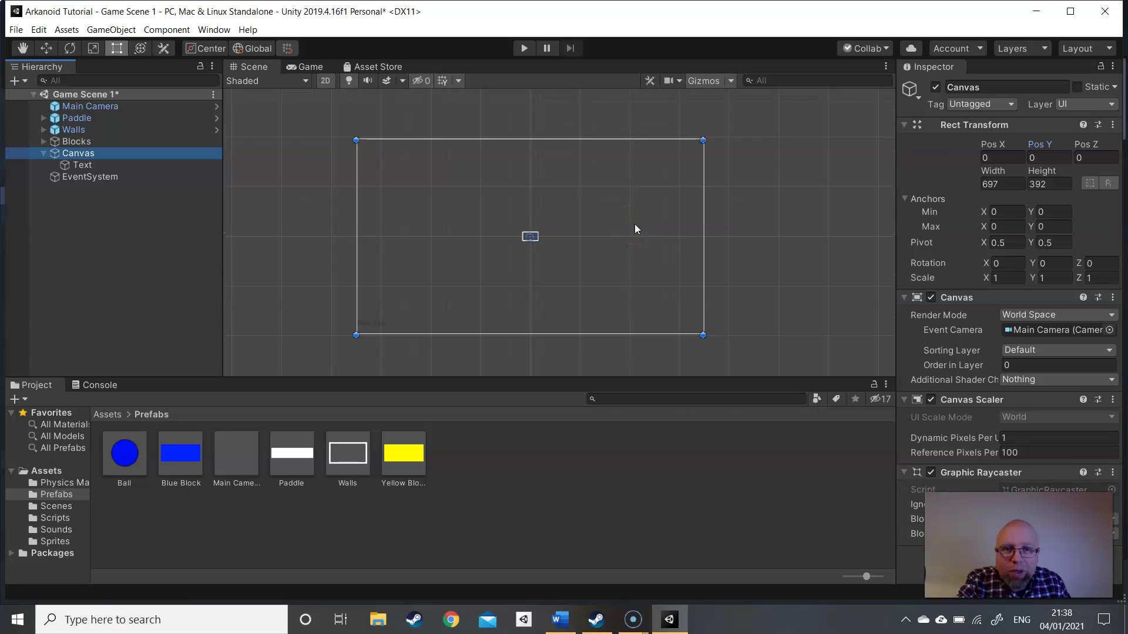
{"action": "left_click", "coordinate": [994, 184]}
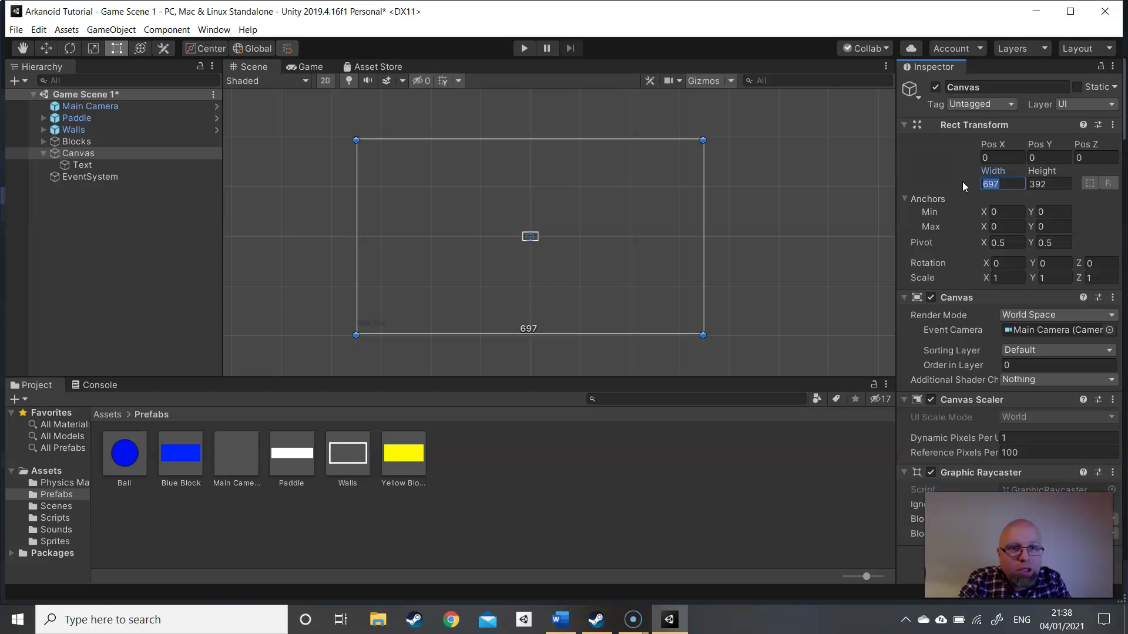
{"action": "type", "text": "100"}
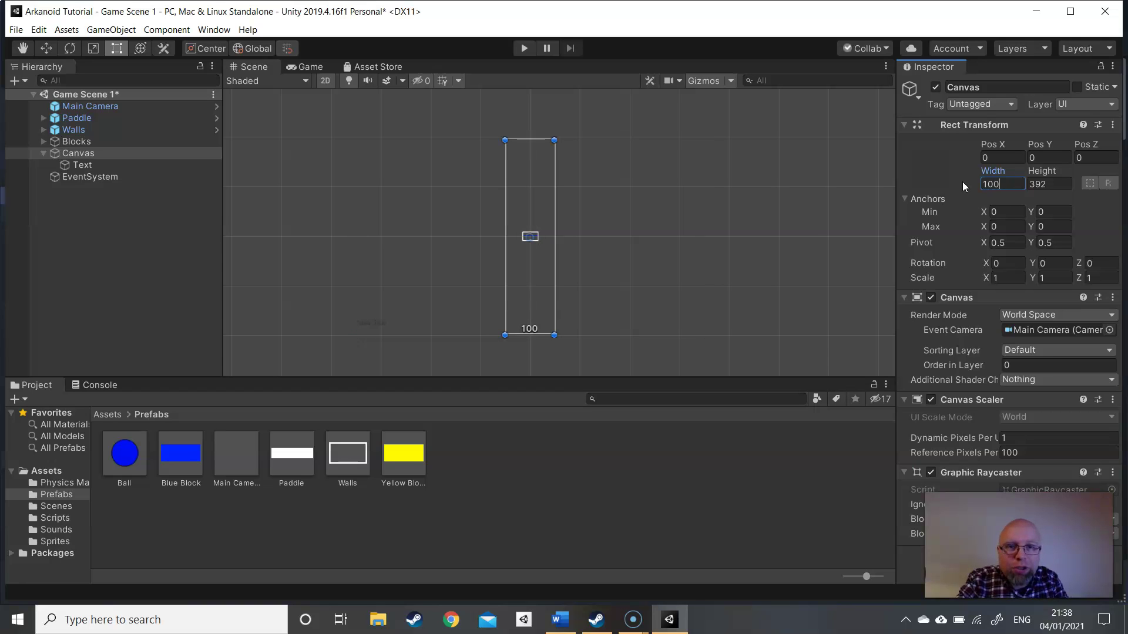
{"action": "left_click", "coordinate": [1005, 184]}
{"action": "double_click", "coordinate": [996, 185]}
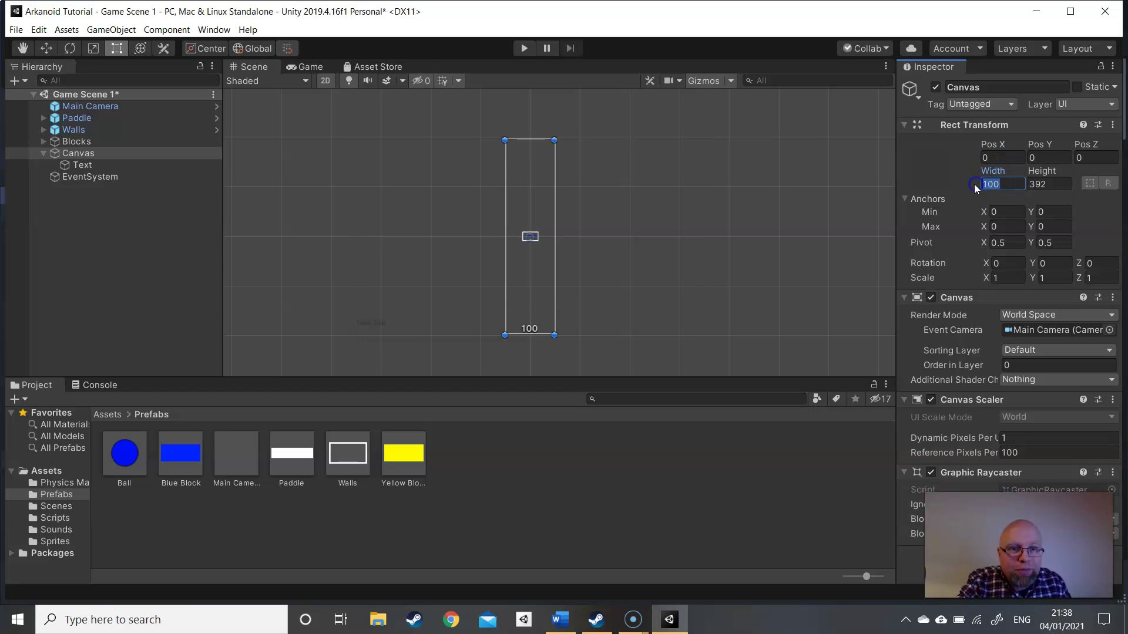
{"action": "type", "text": "18"}
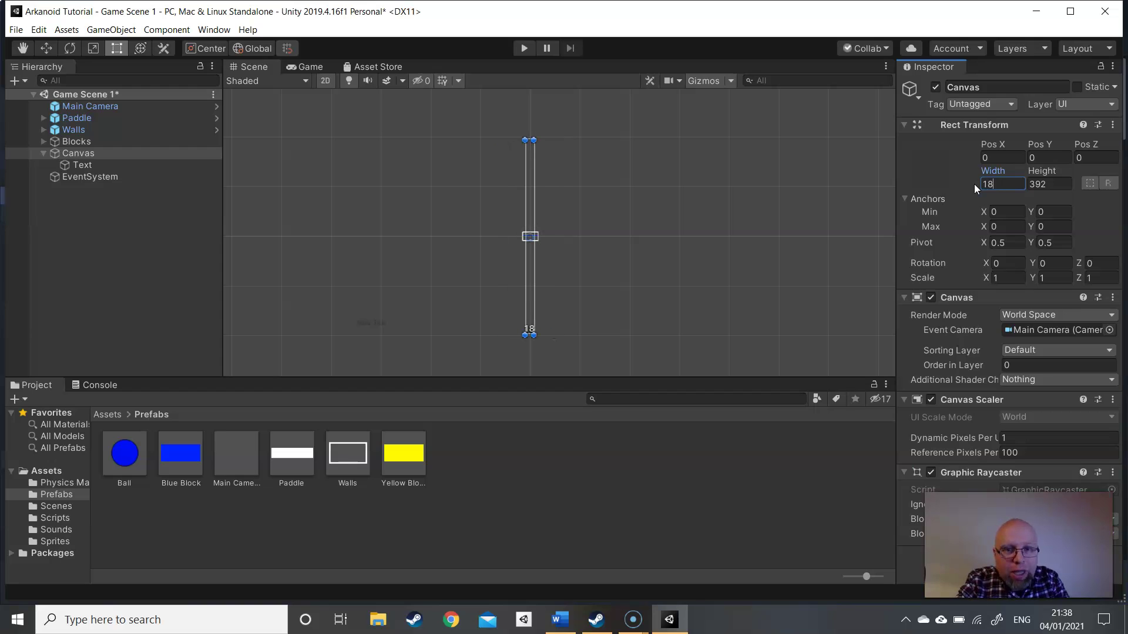
{"action": "left_click", "coordinate": [1052, 185]}
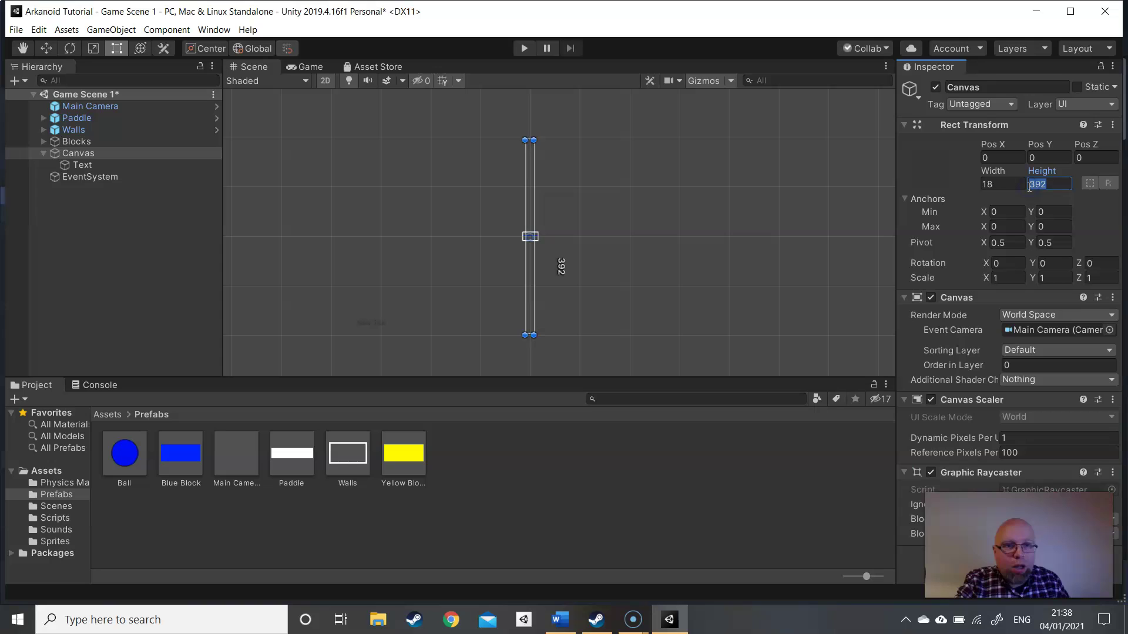
{"action": "type", "text": "18"}
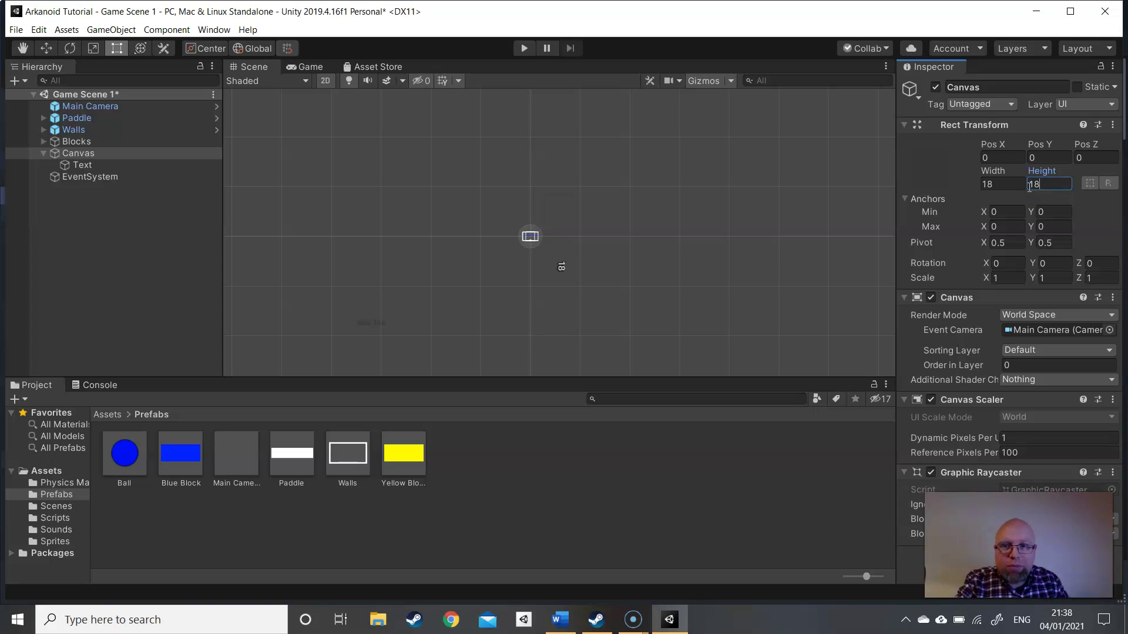
- Move the Text object onto the centre of the Canvas, at Pos X 0 and Pos Y 0
{"action": "double_click", "coordinate": [78, 154]}
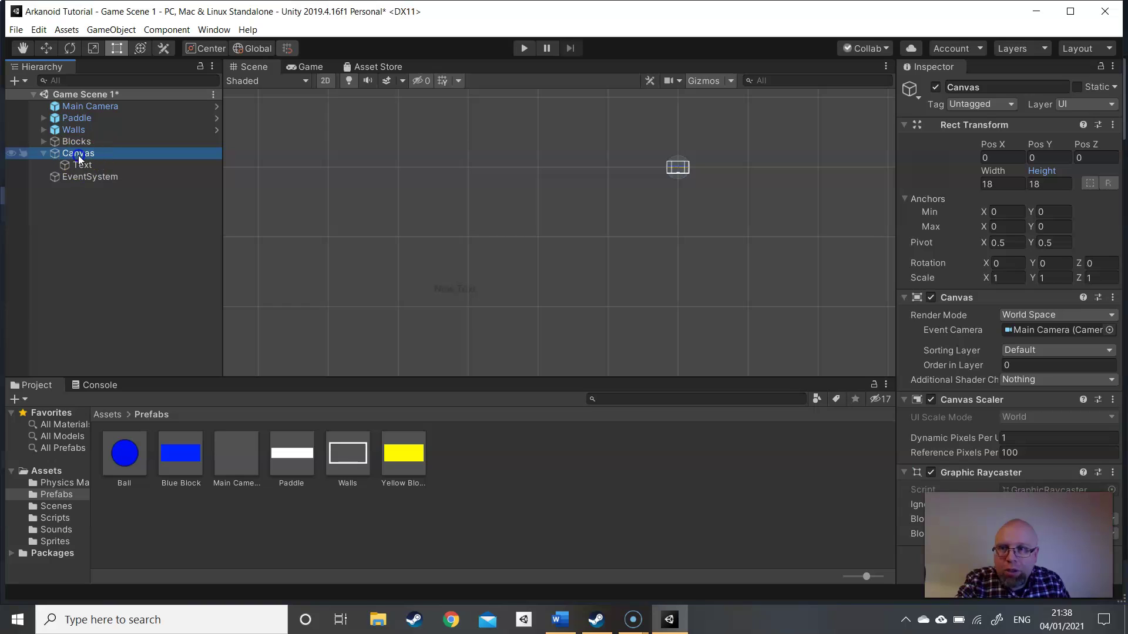
{"action": "left_click", "coordinate": [384, 277]}
{"action": "left_click", "coordinate": [454, 291]}
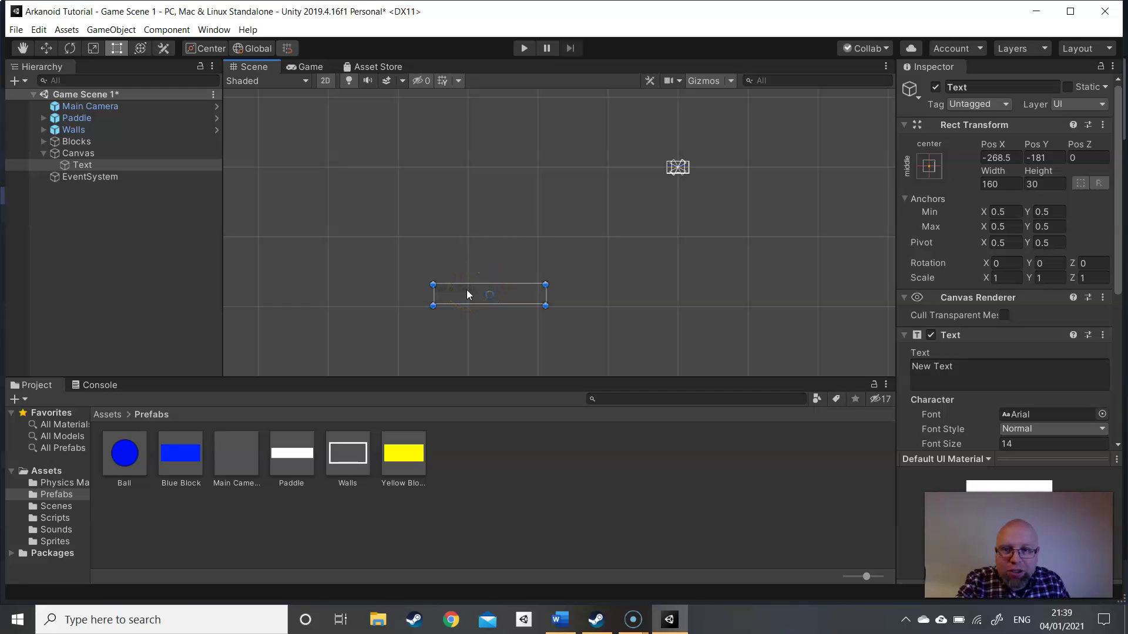
{"action": "left_click_drag", "start_coordinate": [464, 294], "coordinate": [656, 164]}
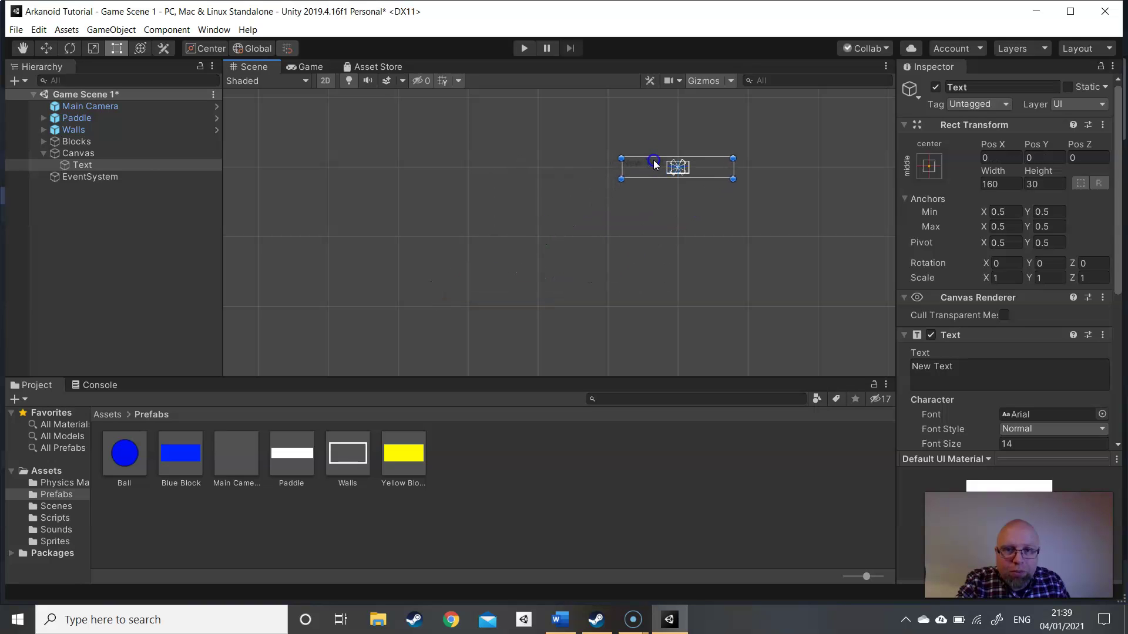
{"action": "double_click", "coordinate": [97, 156]}
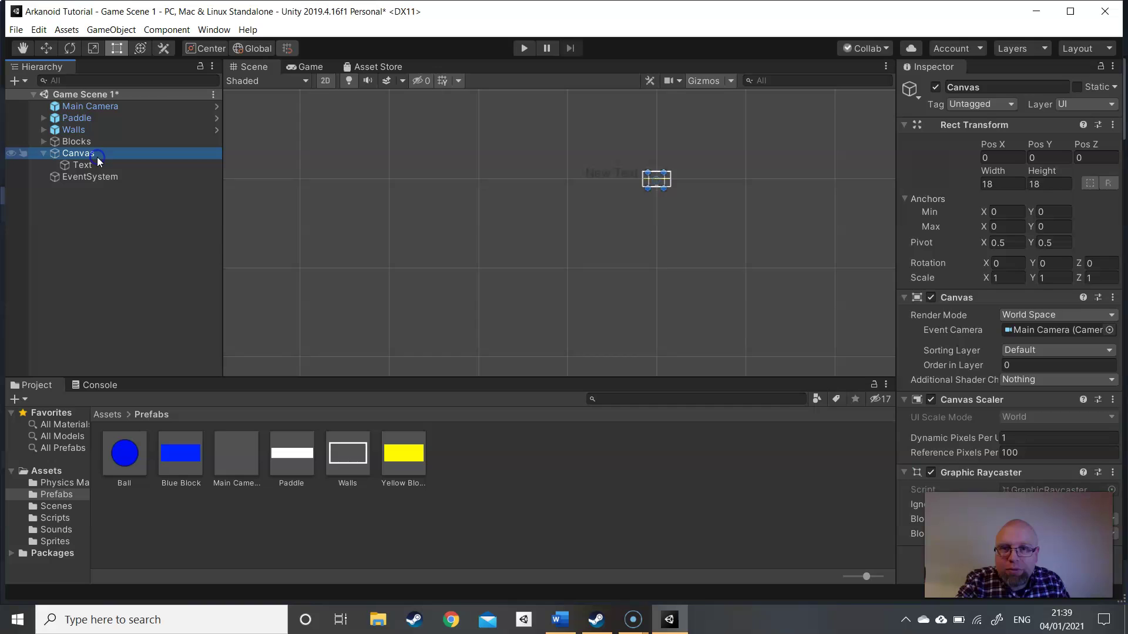
{"action": "scroll", "coordinate": [573, 216], "scroll_direction": "up", "scroll_amount": 10}
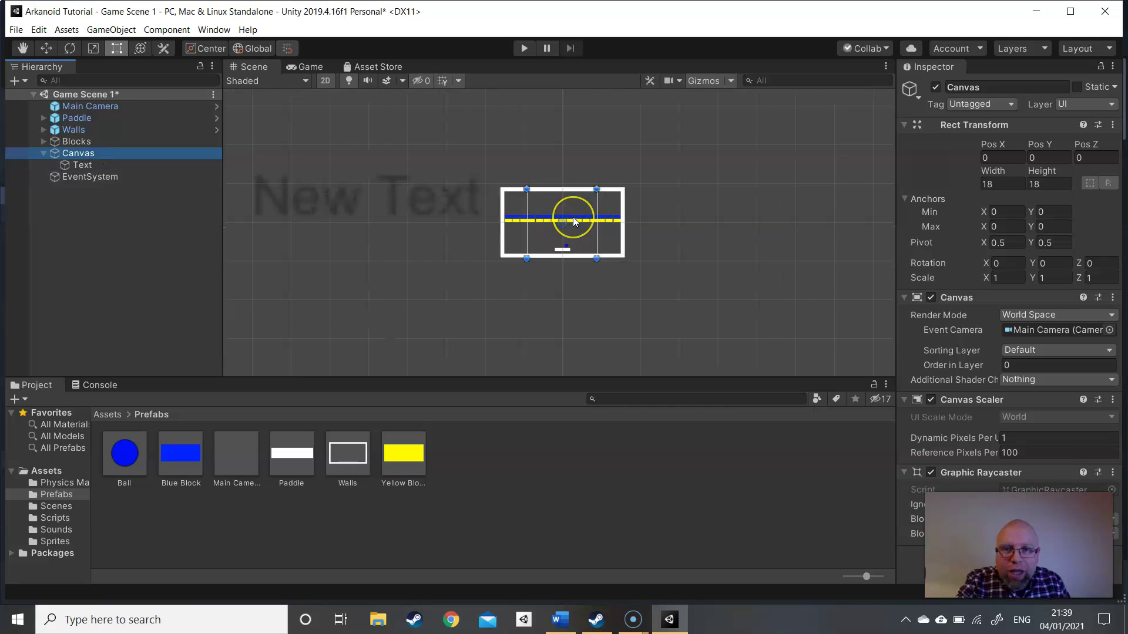
- Set the Canvas width to 32 and compare its outline with the play area in the Game view
{"action": "scroll", "coordinate": [573, 216], "scroll_direction": "up", "scroll_amount": 3}
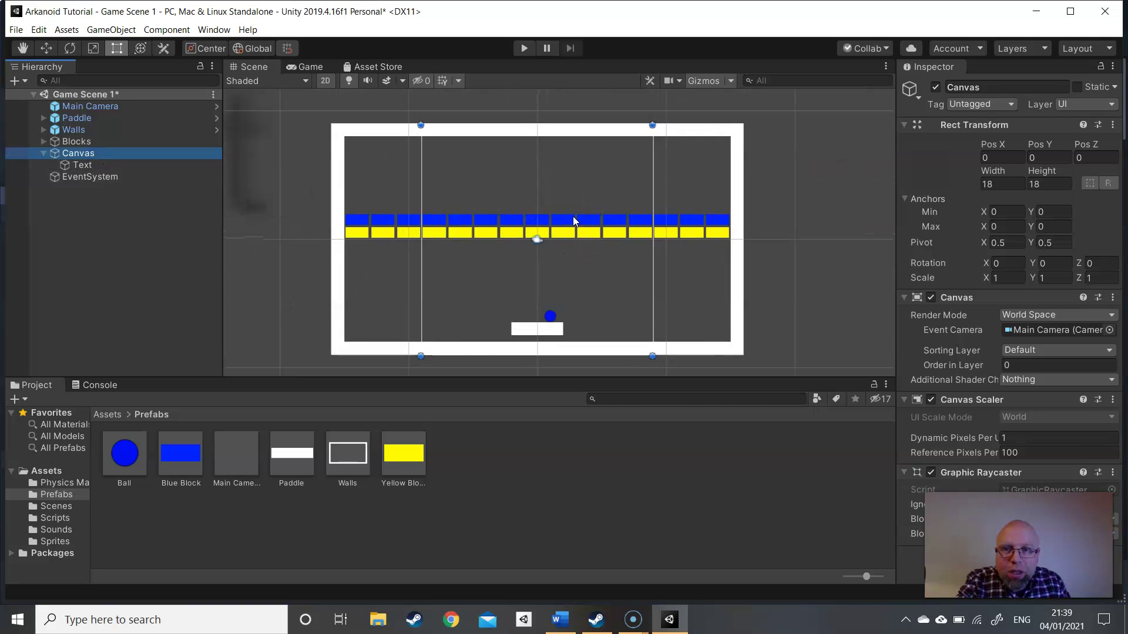
{"action": "left_click", "coordinate": [573, 220]}
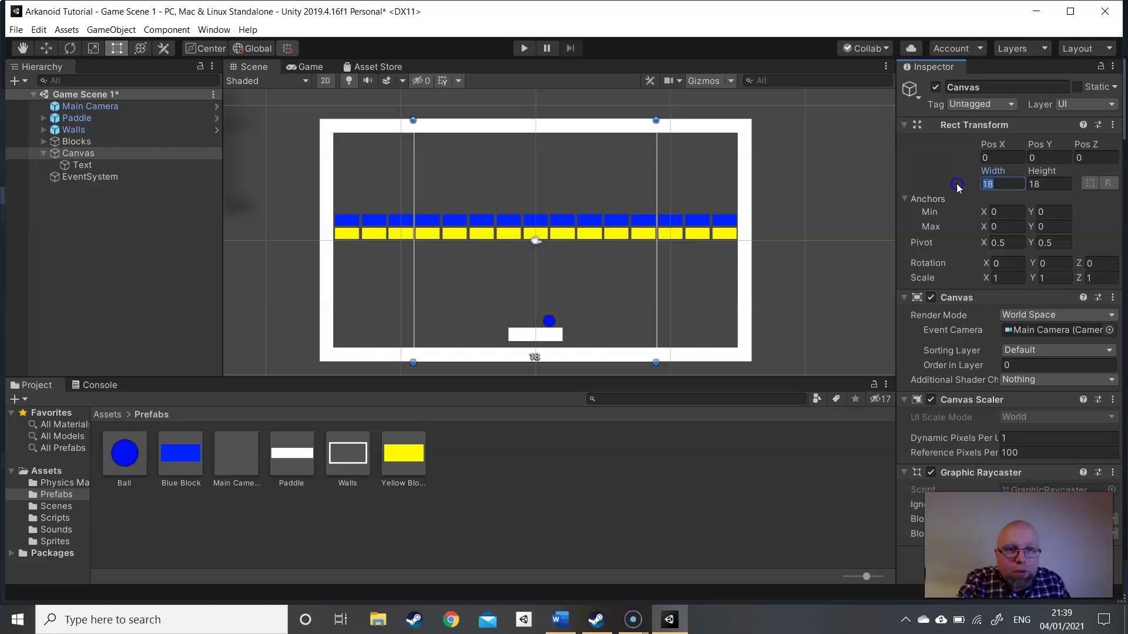
{"action": "type", "text": "32"}
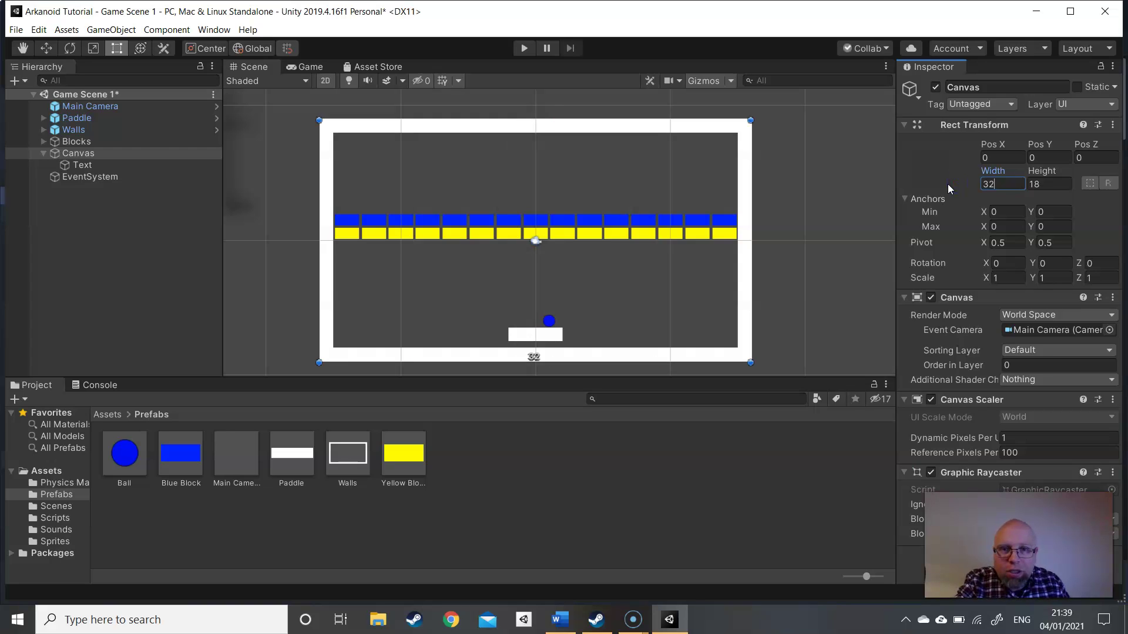
{"action": "left_click", "coordinate": [1043, 185]}
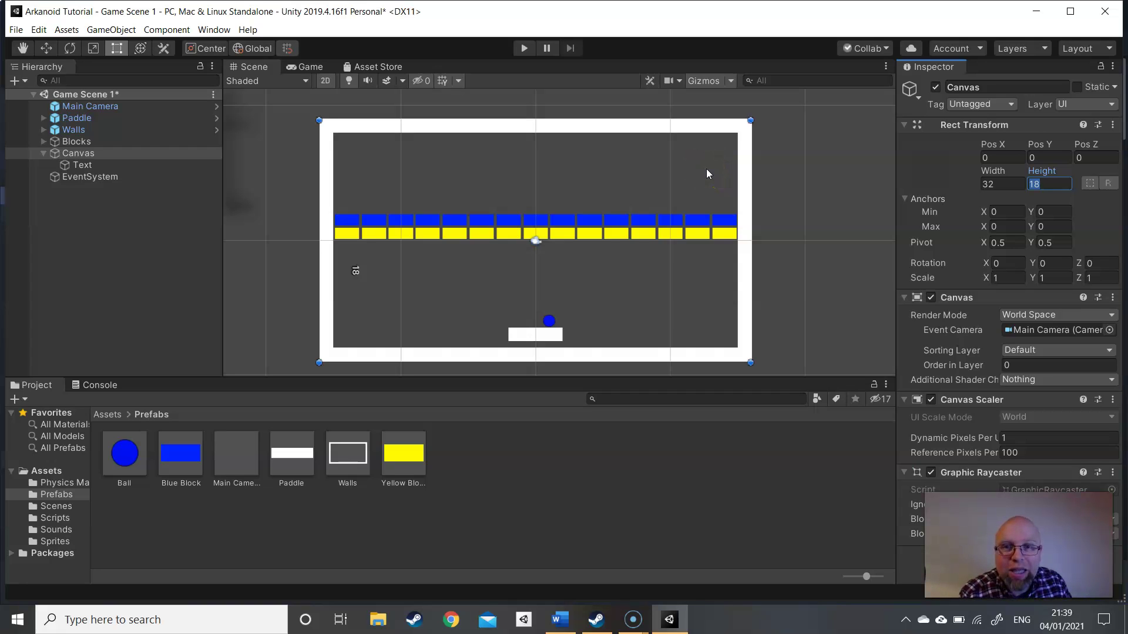
{"action": "left_click", "coordinate": [325, 69]}
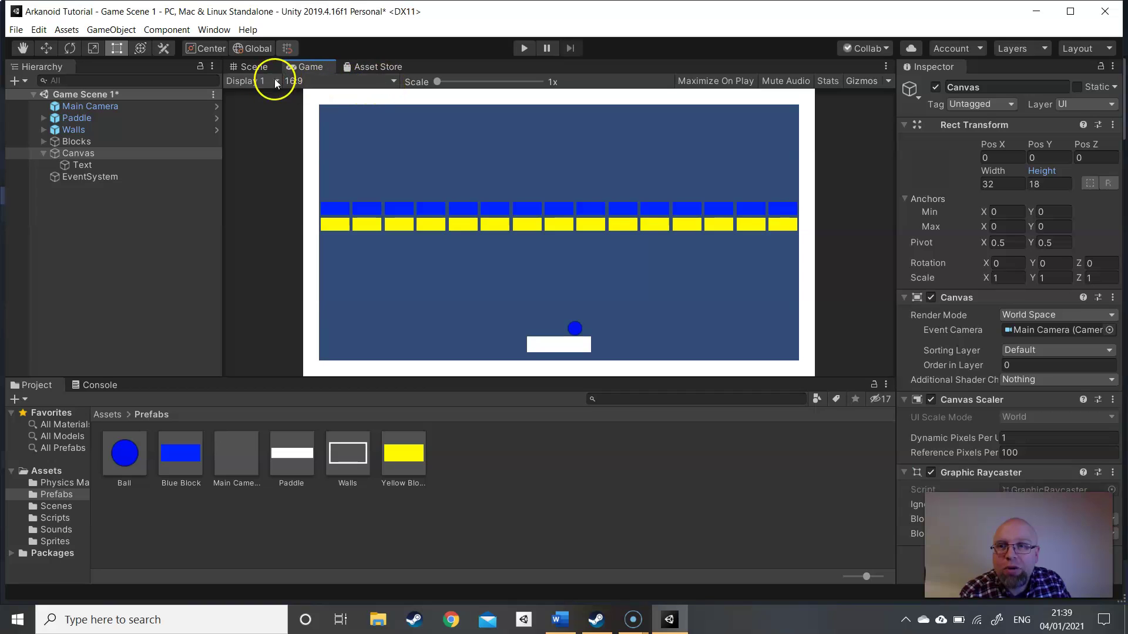
{"action": "left_click", "coordinate": [253, 69]}
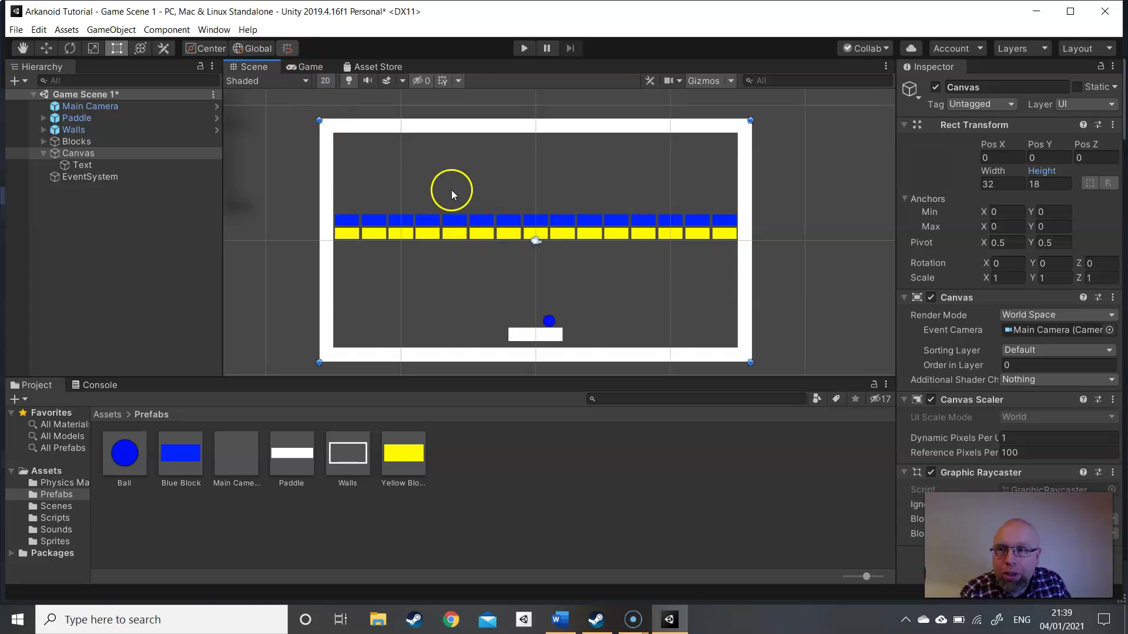
- Set the Dynamic Pixels Per Unit of the Canvas Scaler to 100
{"action": "left_click", "coordinate": [95, 165]}
{"action": "key", "text": "f"}
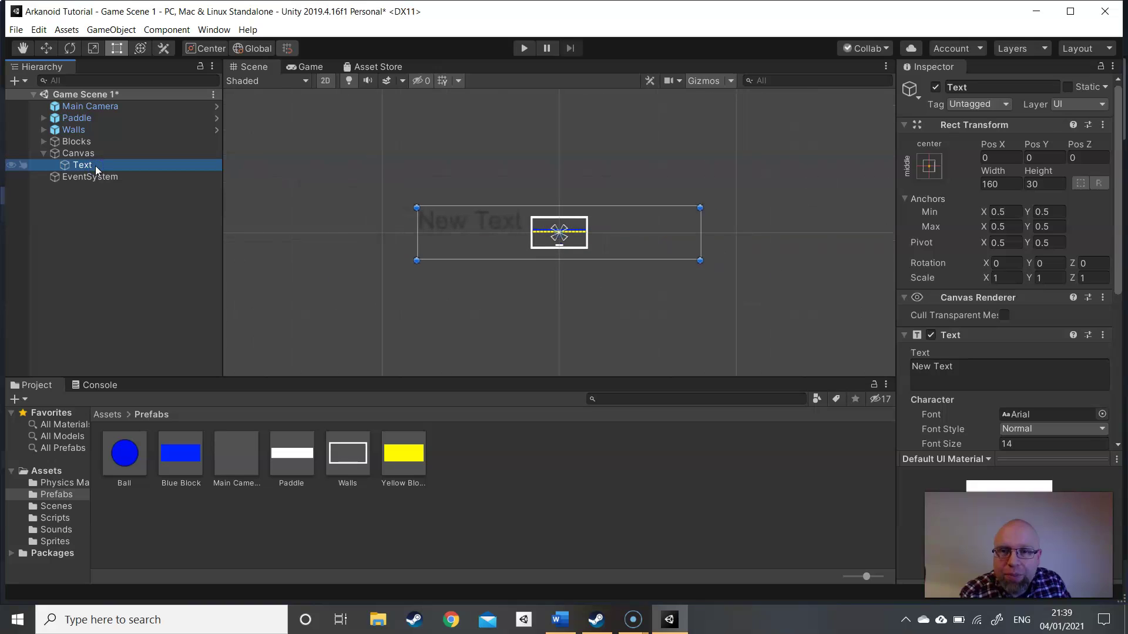
{"action": "left_click", "coordinate": [97, 154]}
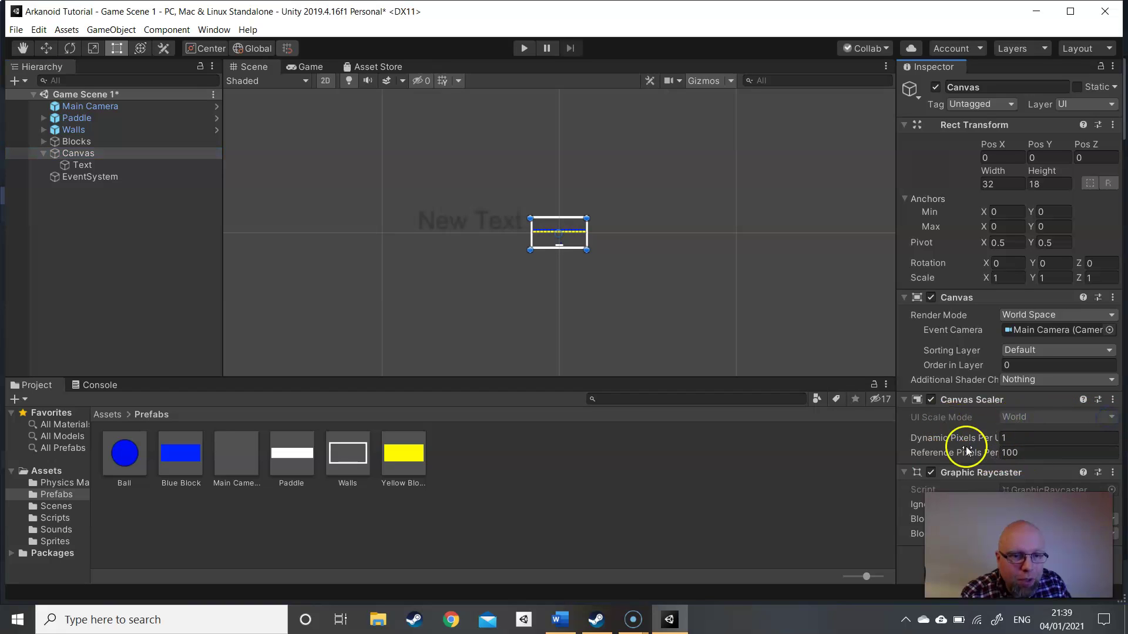
{"action": "mouse_move", "coordinate": [957, 439]}
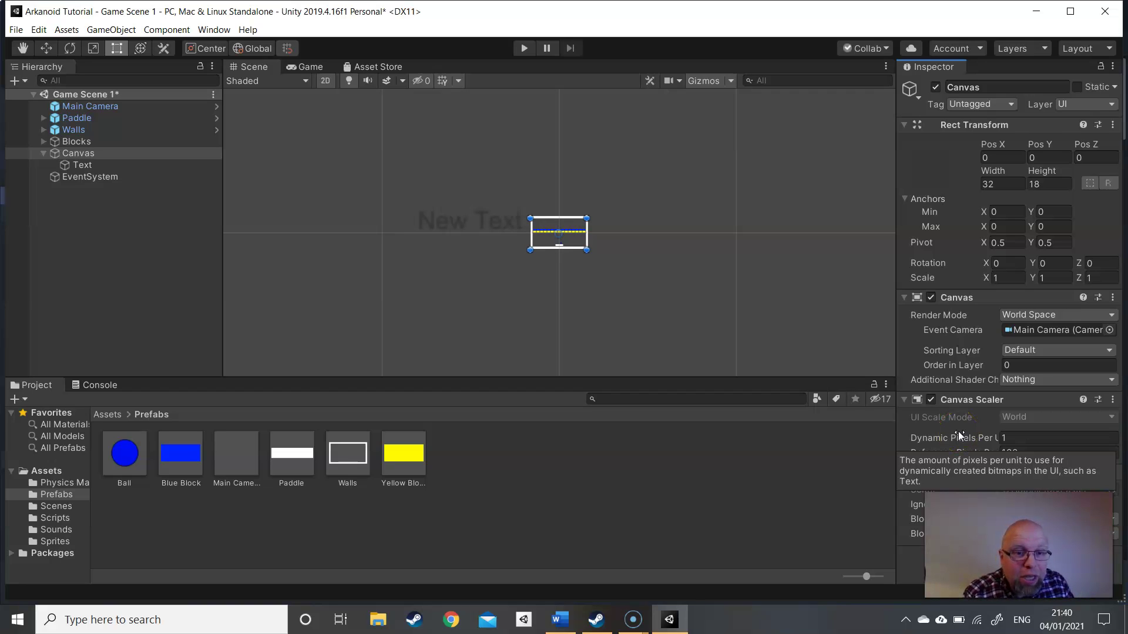
{"action": "left_click", "coordinate": [998, 438]}
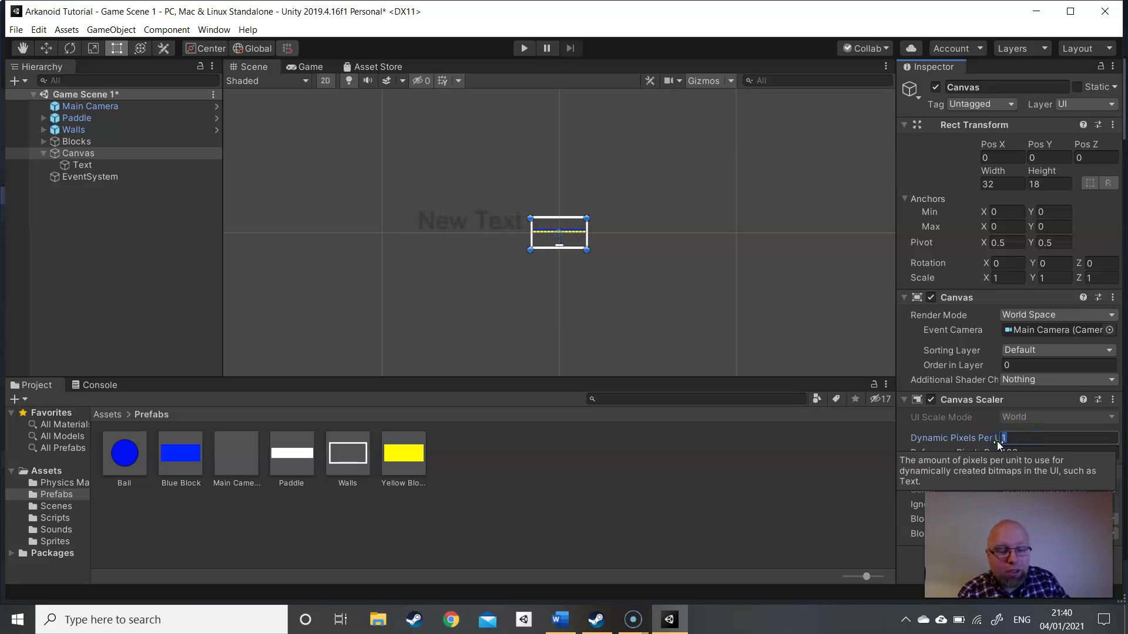
{"action": "type", "text": "00"}
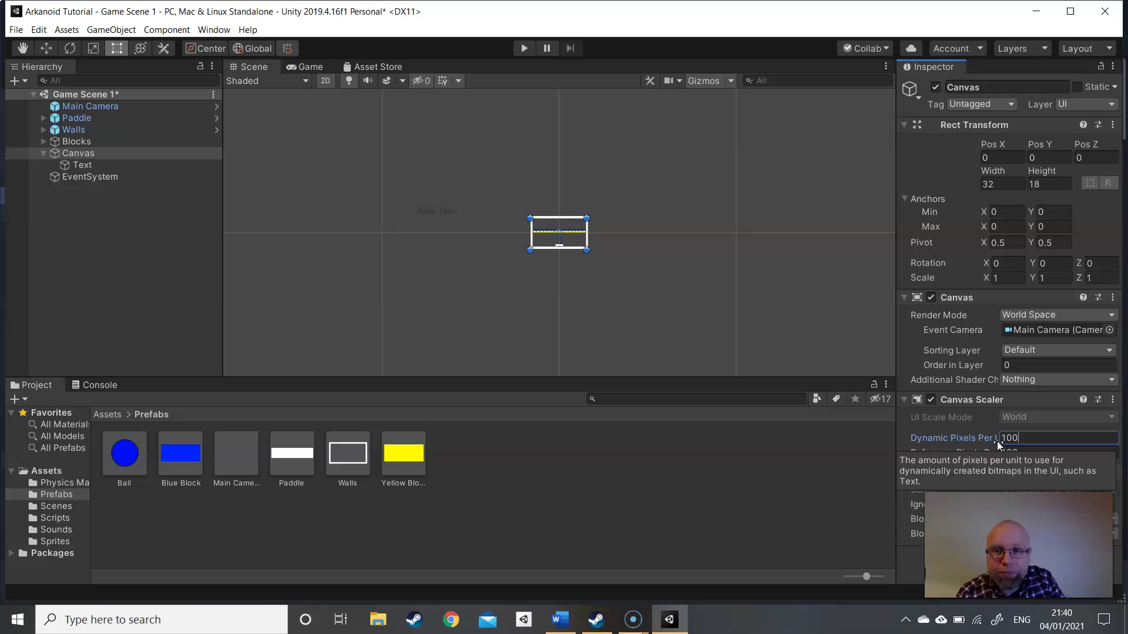
- Shrink the Text box to about 21.7 by 7.2 and move it inside the walls, at Pos X -4 and Pos Y 5
{"action": "left_click", "coordinate": [436, 209]}
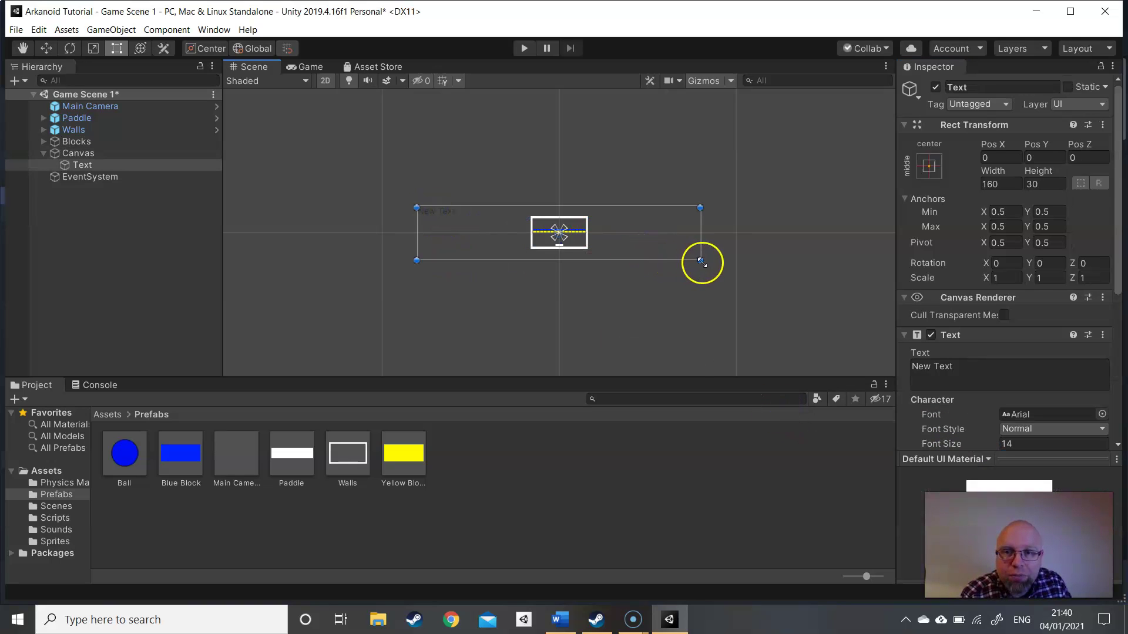
{"action": "left_click_drag", "start_coordinate": [700, 260], "coordinate": [457, 222]}
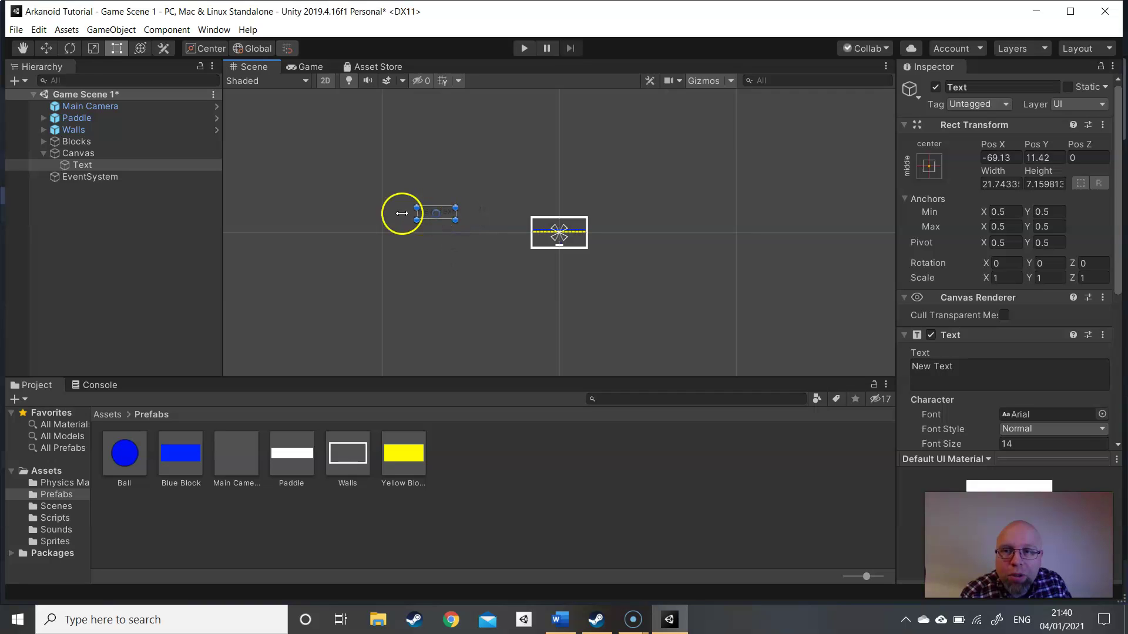
{"action": "left_click", "coordinate": [45, 49]}
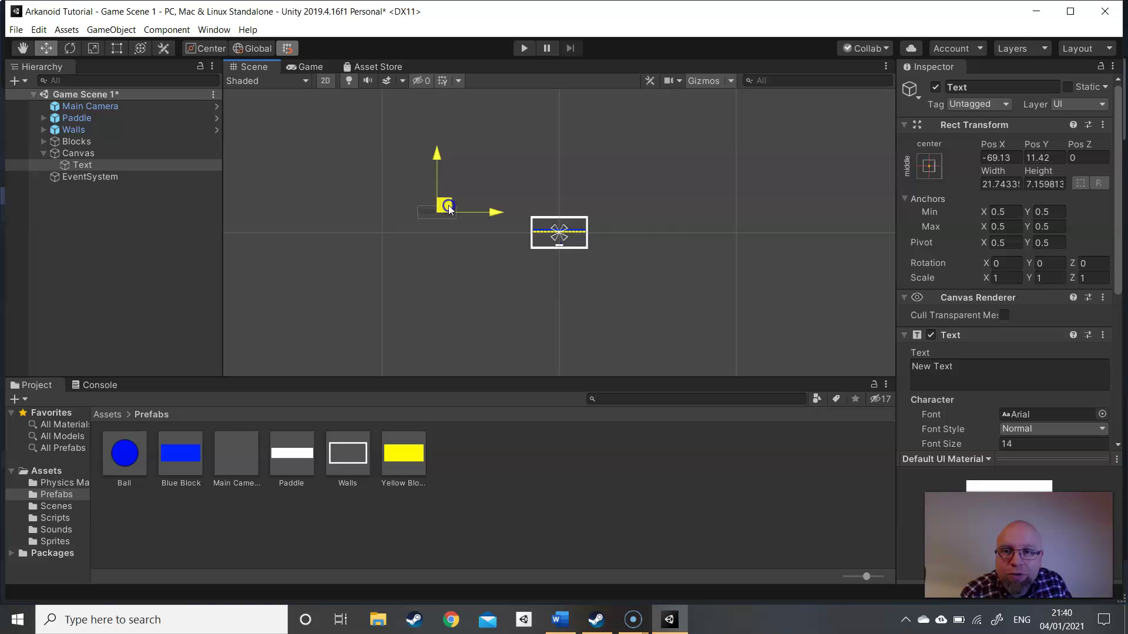
{"action": "left_click_drag", "start_coordinate": [441, 209], "coordinate": [566, 220]}
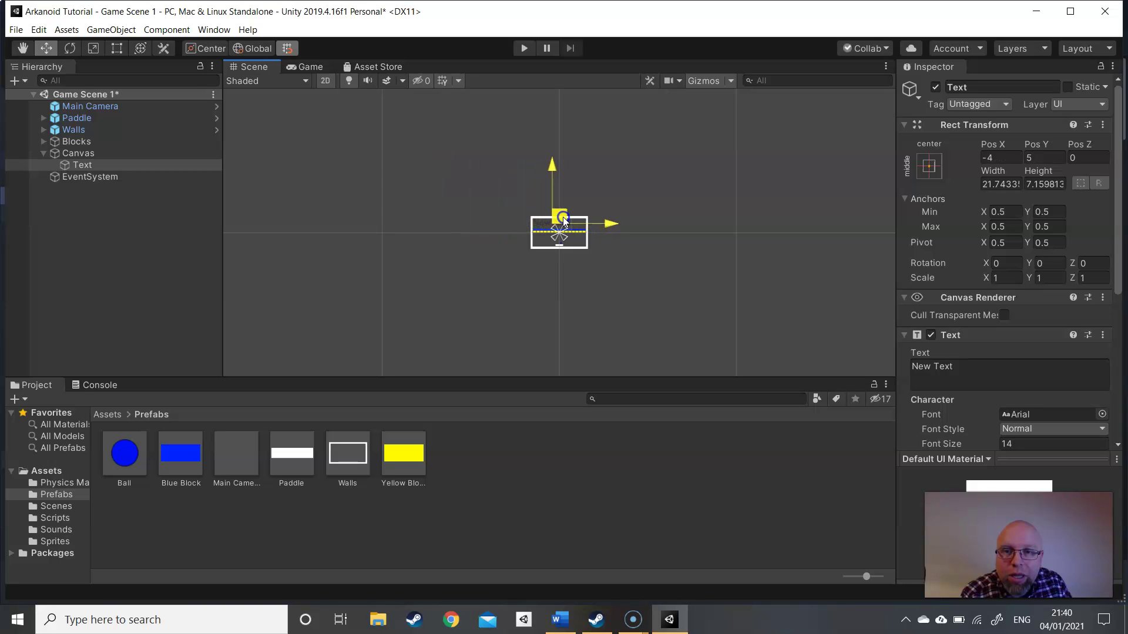
{"action": "double_click", "coordinate": [83, 154]}
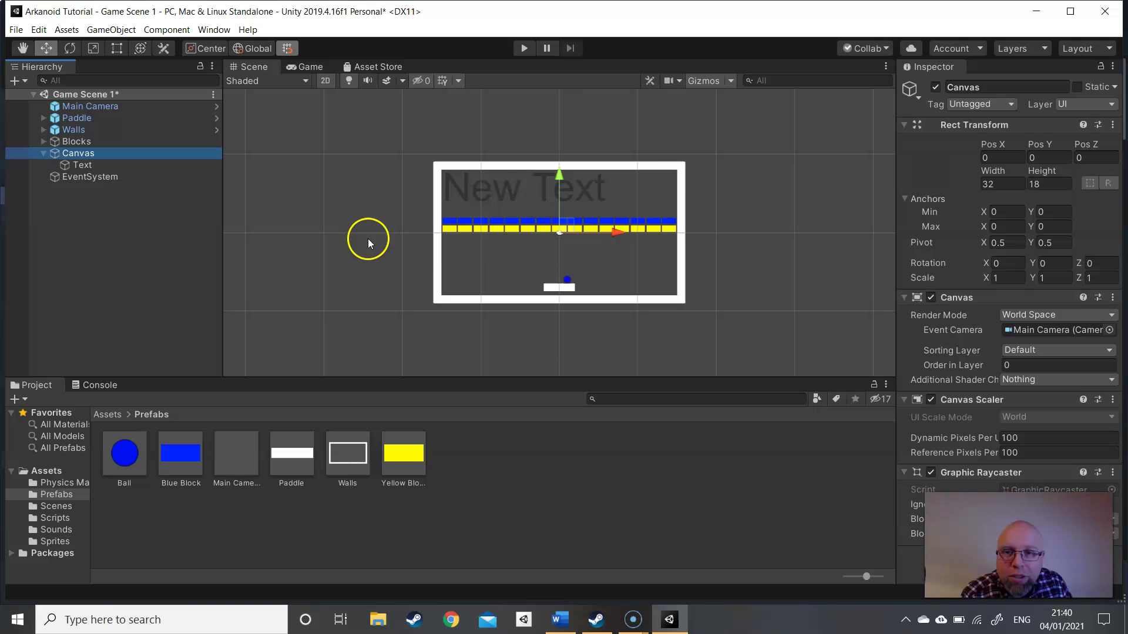
{"action": "left_click", "coordinate": [518, 185]}
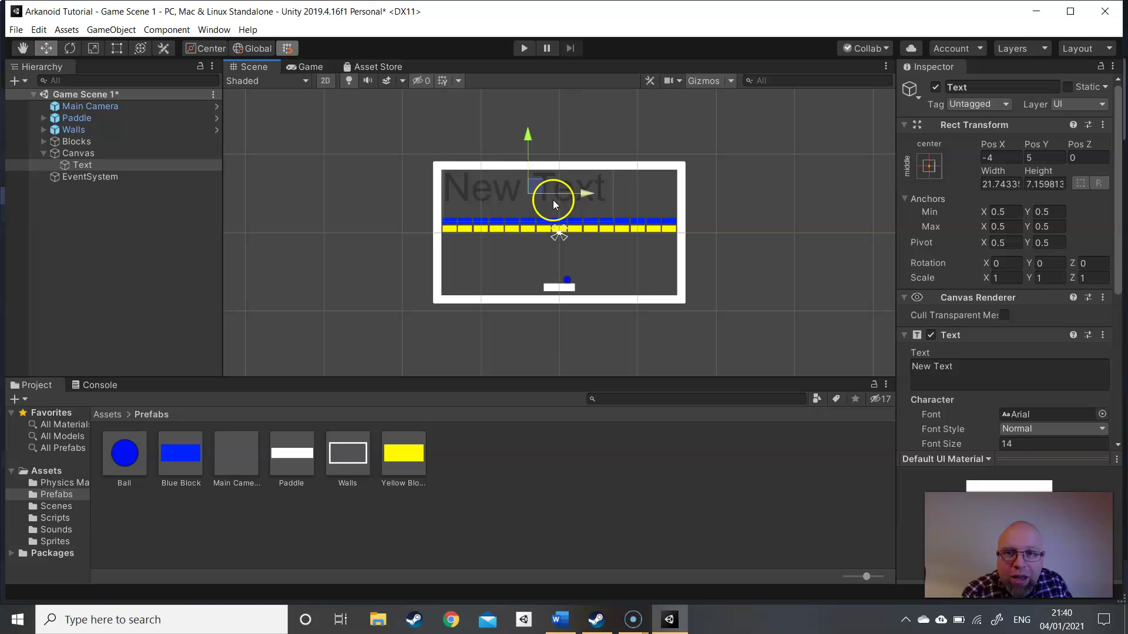
- Try 200 and 300 for the Canvas Scaler's Dynamic Pixels Per Unit, and settle on 400
{"action": "left_click", "coordinate": [76, 153]}
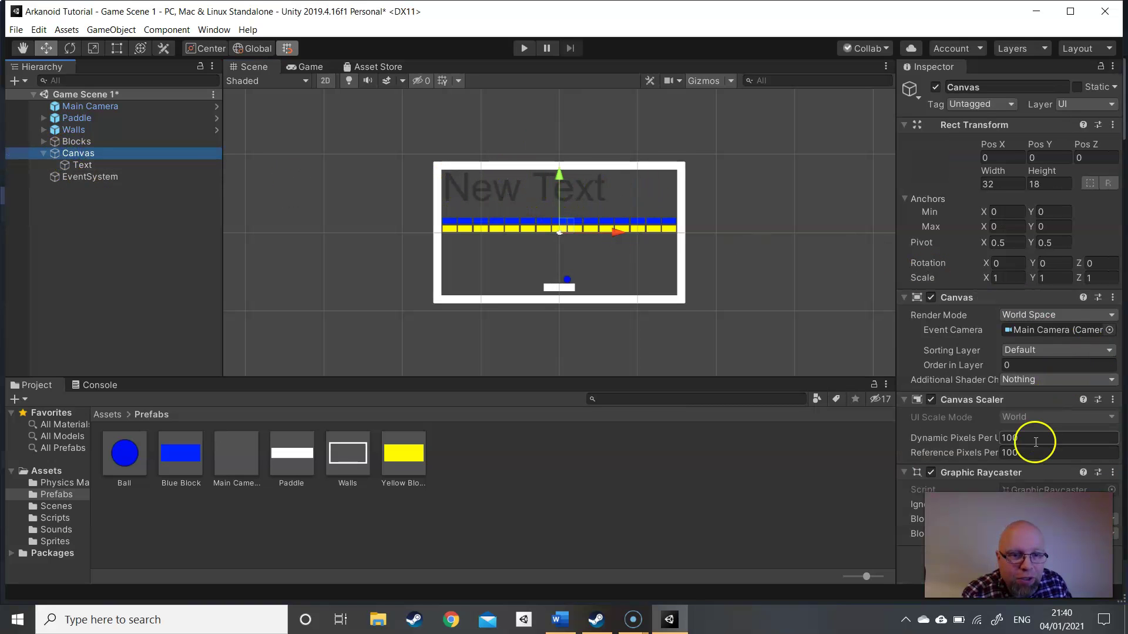
{"action": "left_click", "coordinate": [987, 436]}
{"action": "type", "text": "200"}
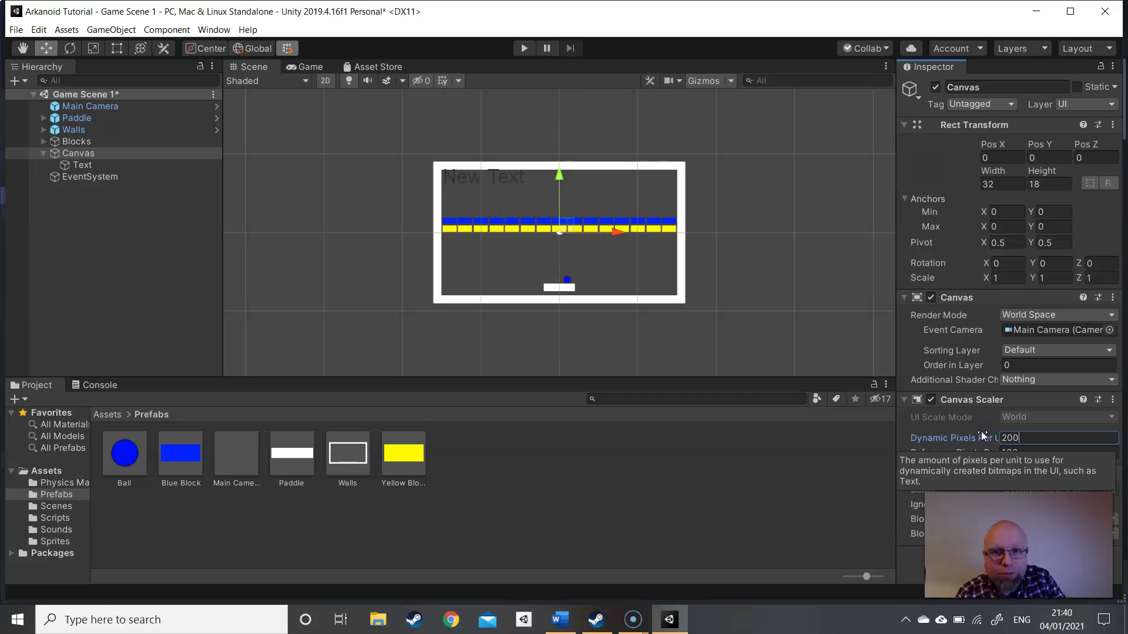
{"action": "left_click", "coordinate": [1032, 441]}
{"action": "left_click_drag", "start_coordinate": [1032, 440], "coordinate": [989, 440]}
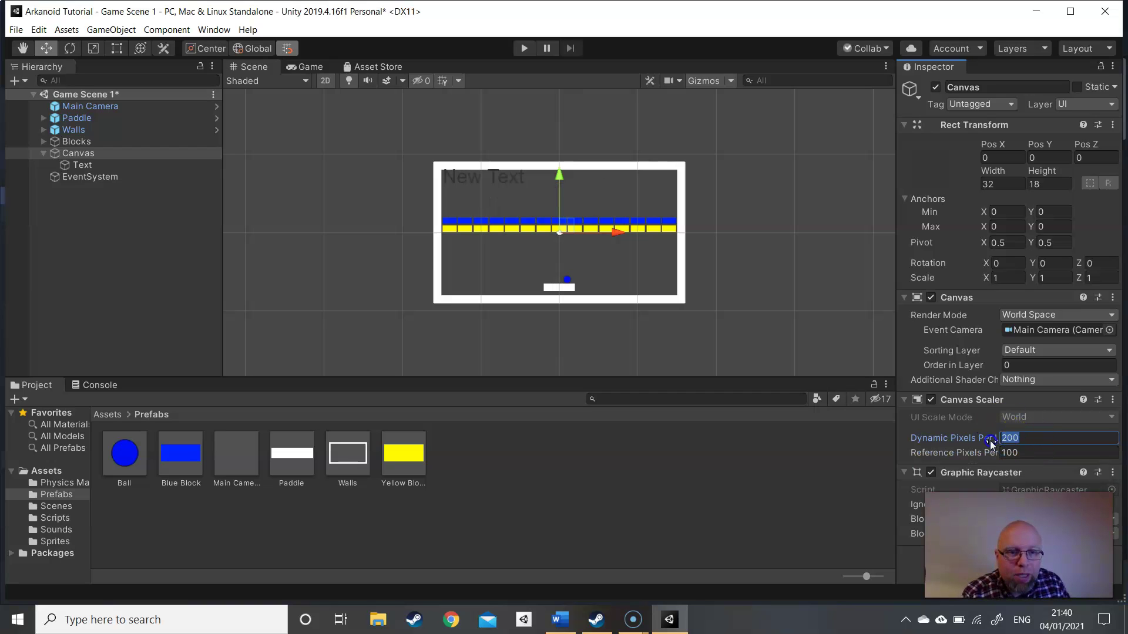
{"action": "type", "text": "300"}
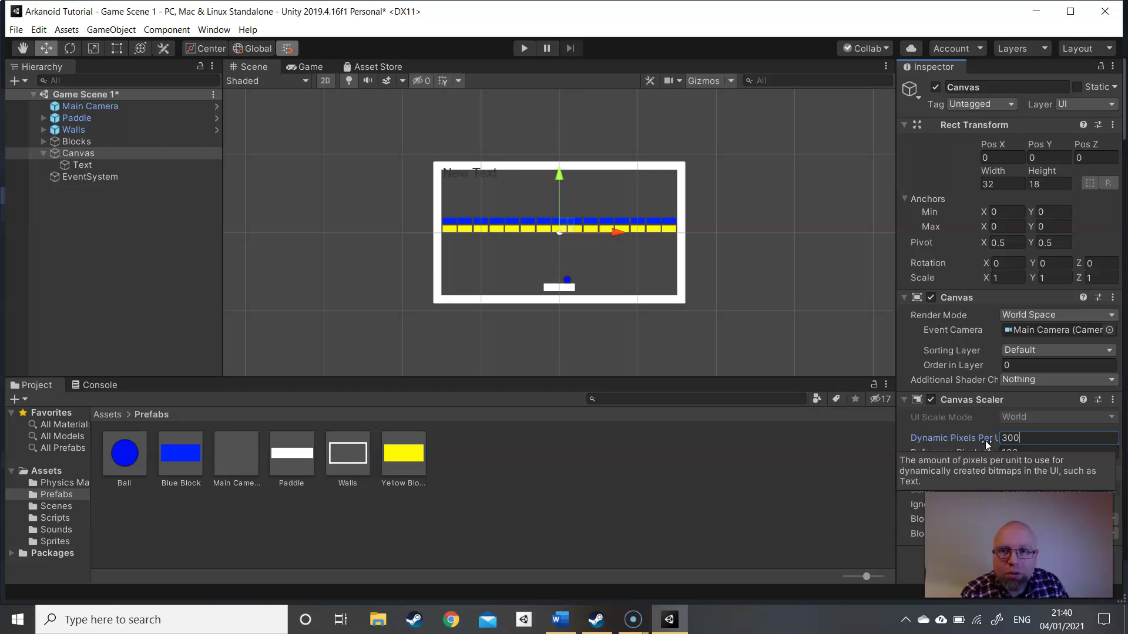
{"action": "left_click", "coordinate": [1029, 439]}
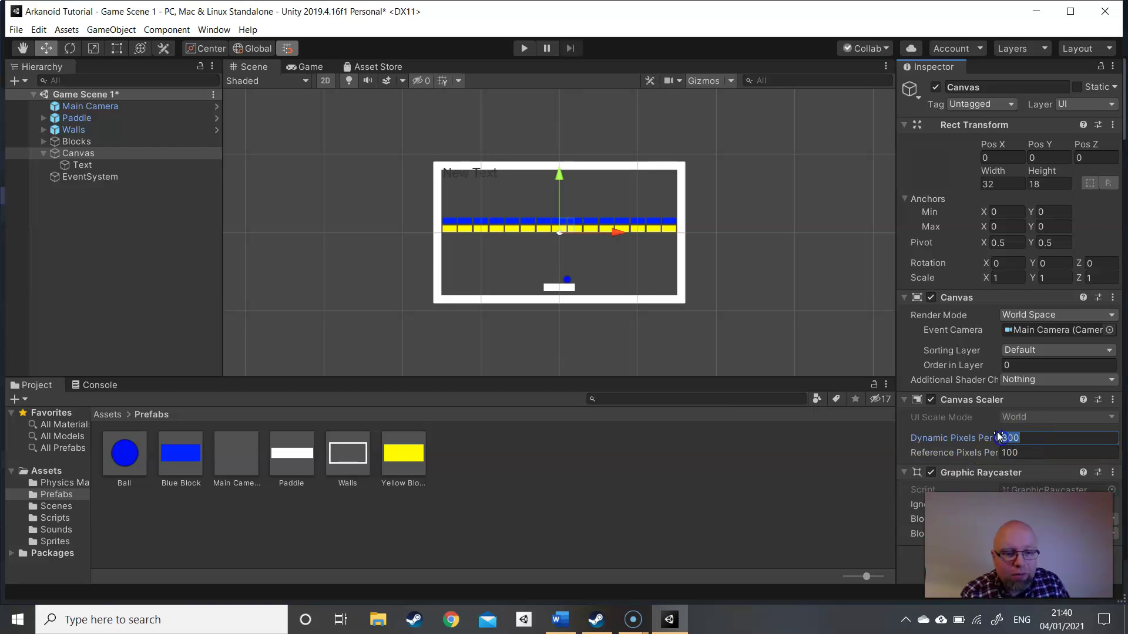
{"action": "type", "text": "400"}
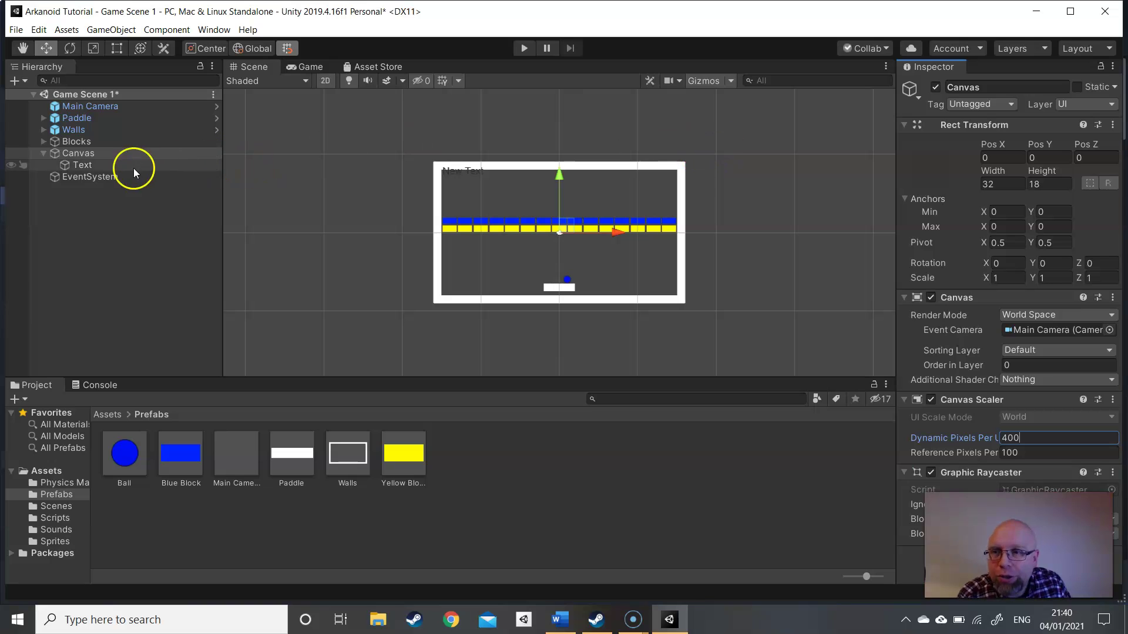
- Shrink the Text box to about 5.8 by 1.9 and move it just inside the walls' upper-left corner, at Pos X -12 and Pos Y 7
{"action": "left_click", "coordinate": [85, 167]}
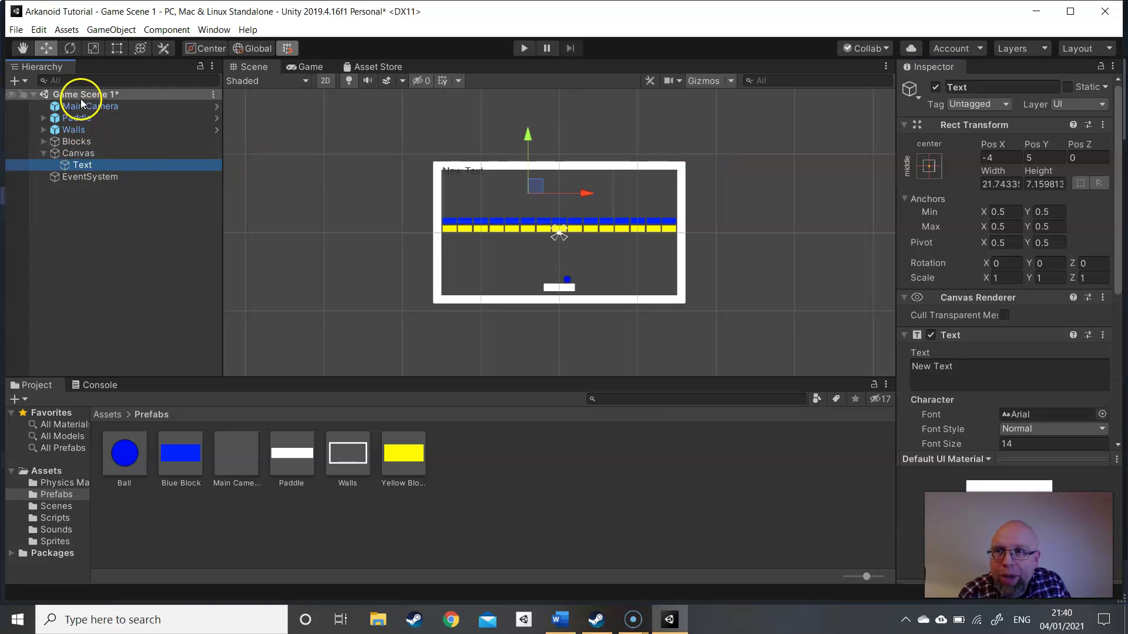
{"action": "left_click", "coordinate": [116, 49]}
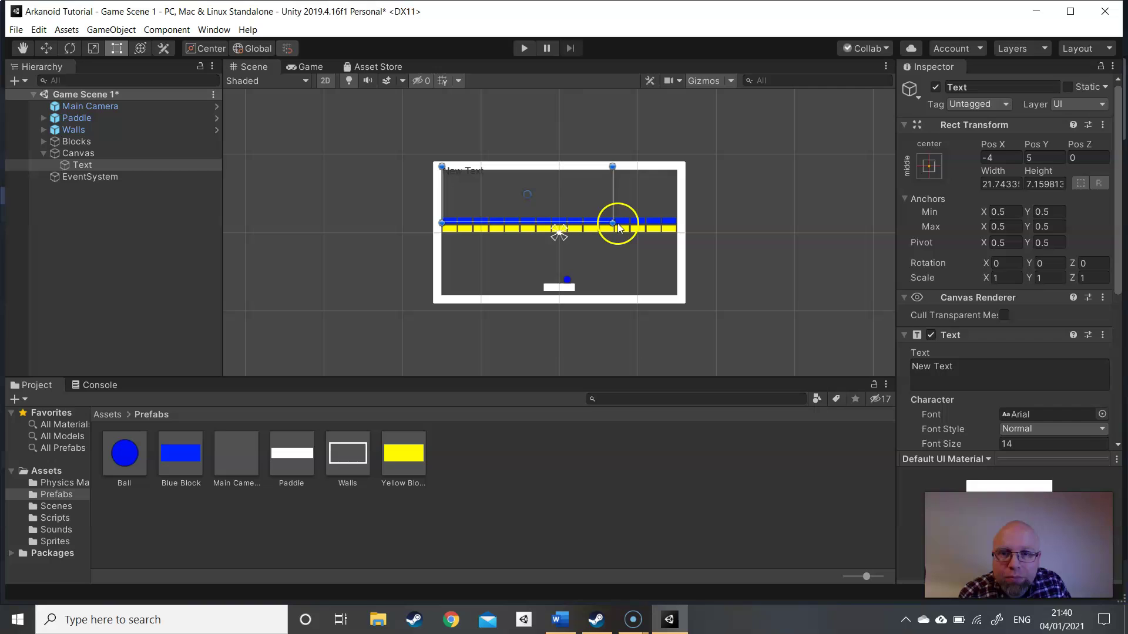
{"action": "left_click_drag", "start_coordinate": [618, 224], "coordinate": [487, 182]}
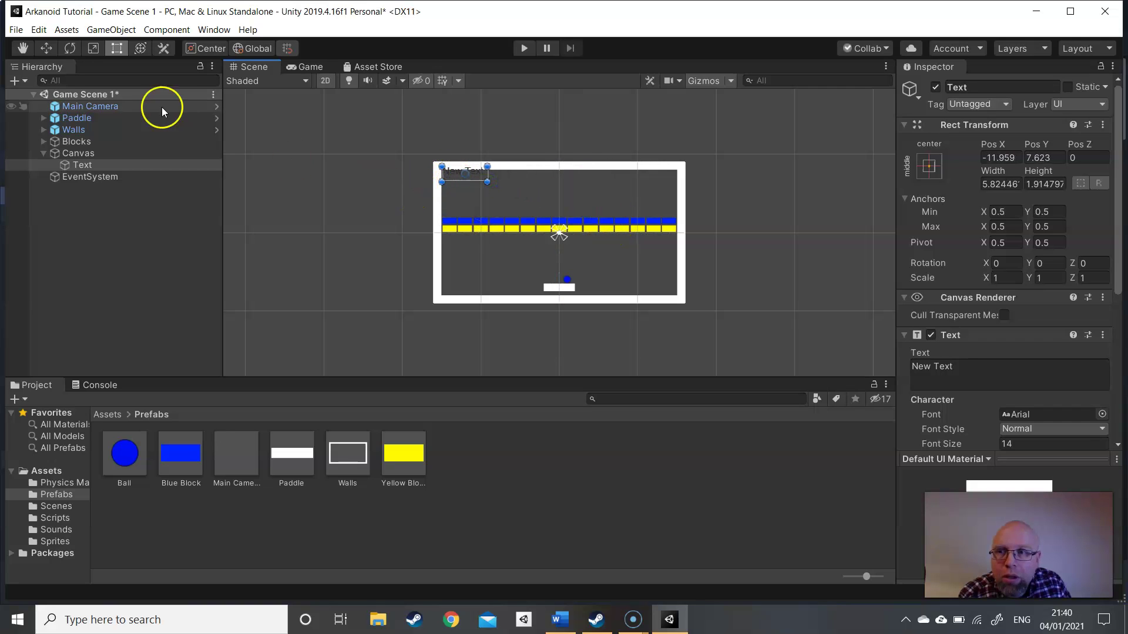
{"action": "left_click", "coordinate": [45, 49]}
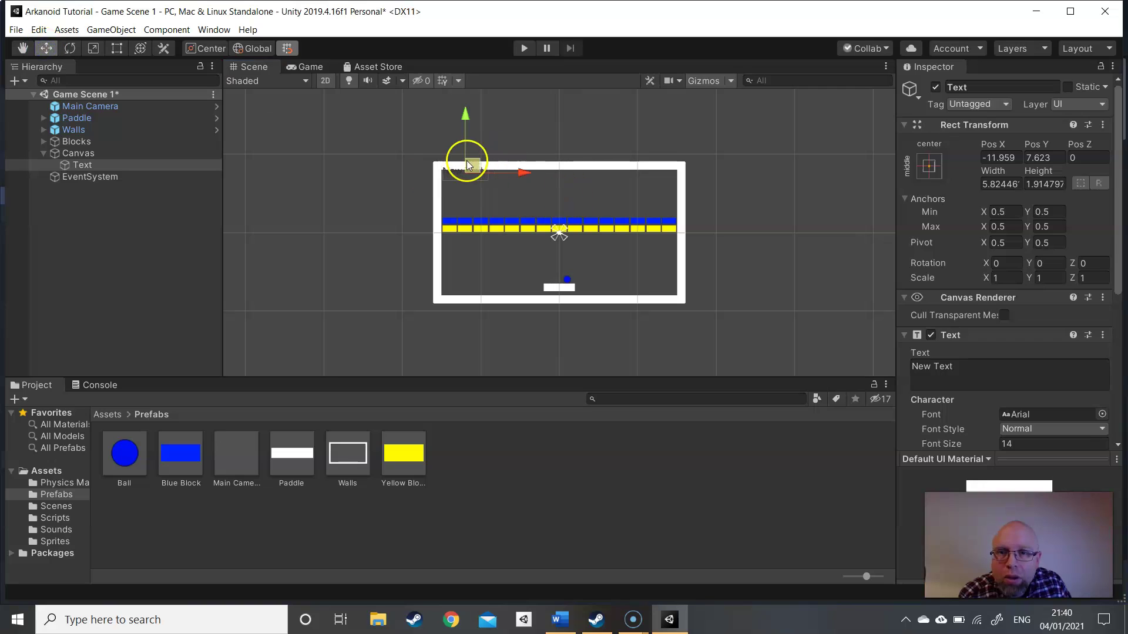
{"action": "left_click_drag", "start_coordinate": [467, 162], "coordinate": [470, 170]}
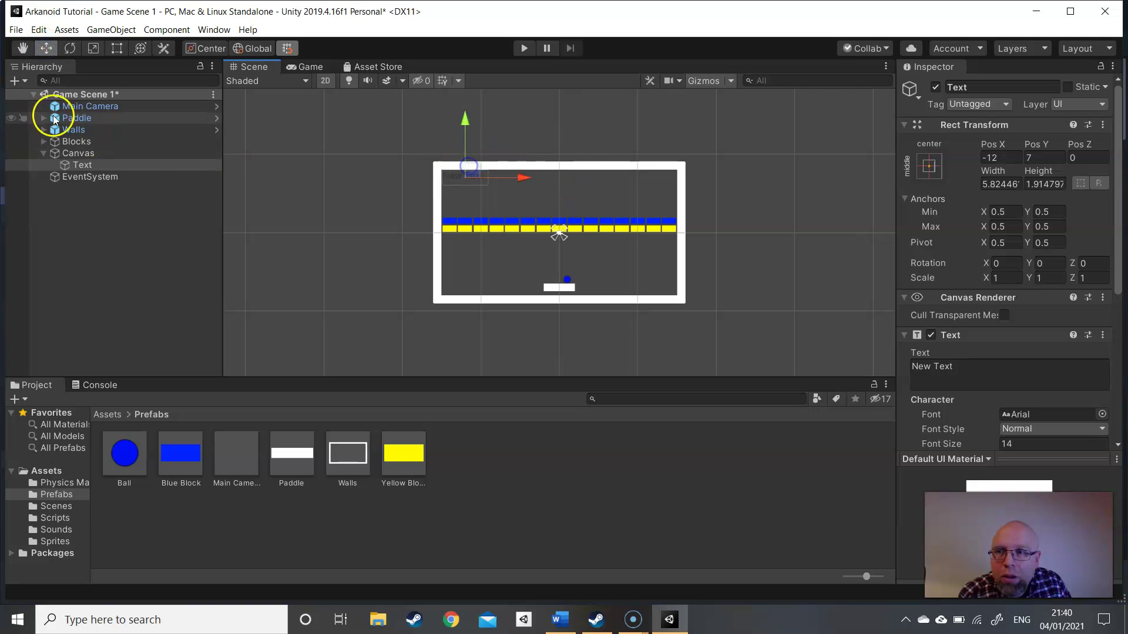
- Rename the Text object as LivesLabel
{"action": "double_click", "coordinate": [111, 111]}
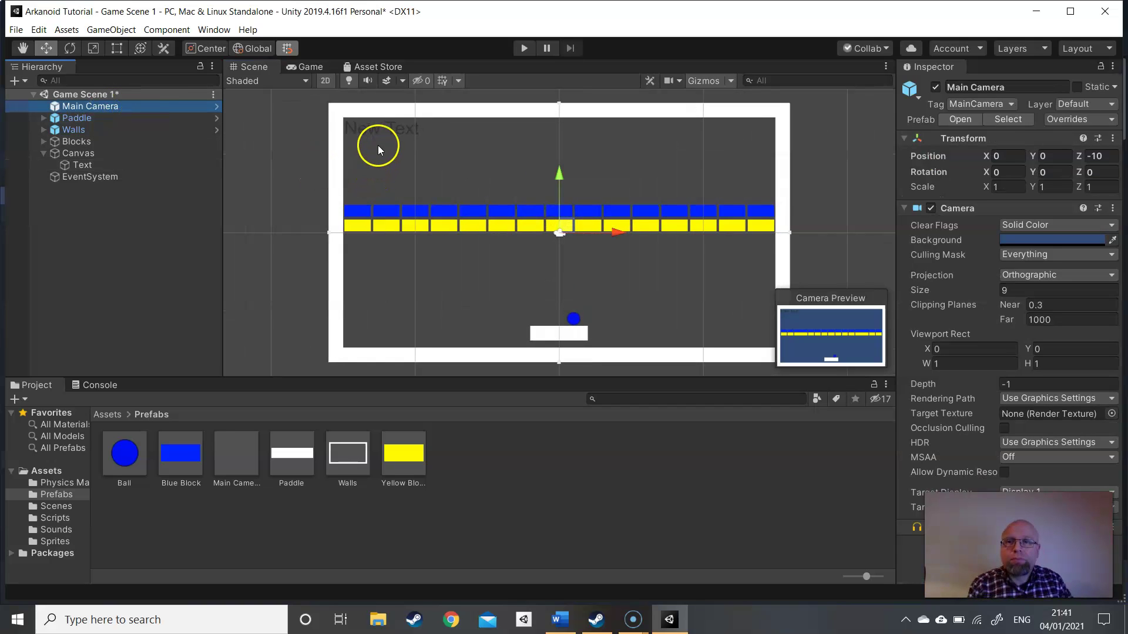
{"action": "left_click", "coordinate": [379, 134]}
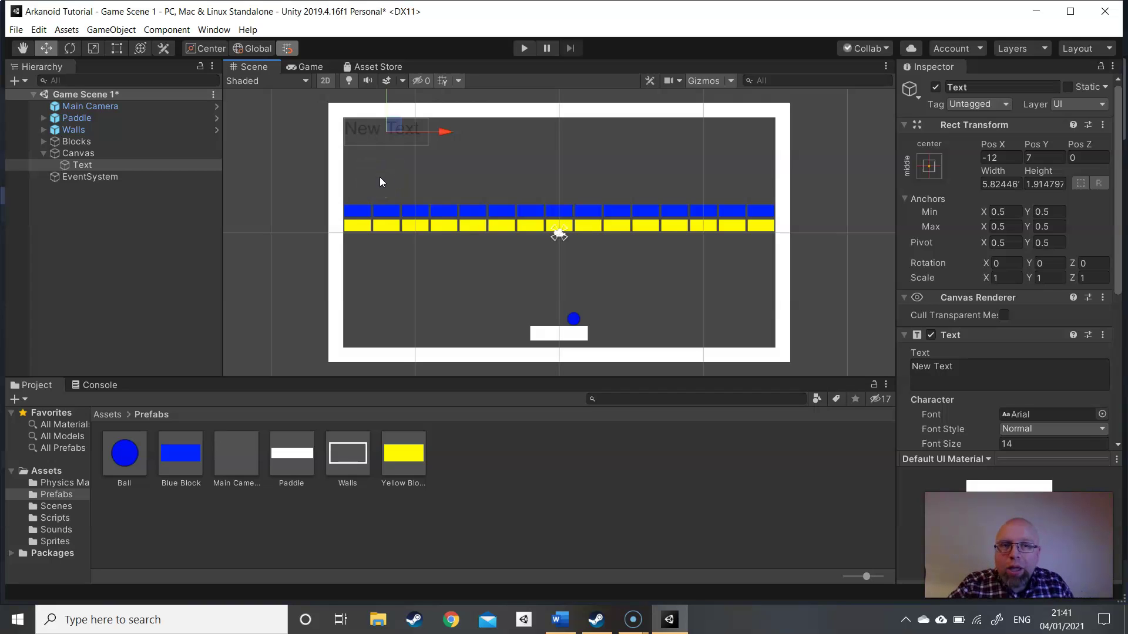
{"action": "left_click", "coordinate": [978, 164]}
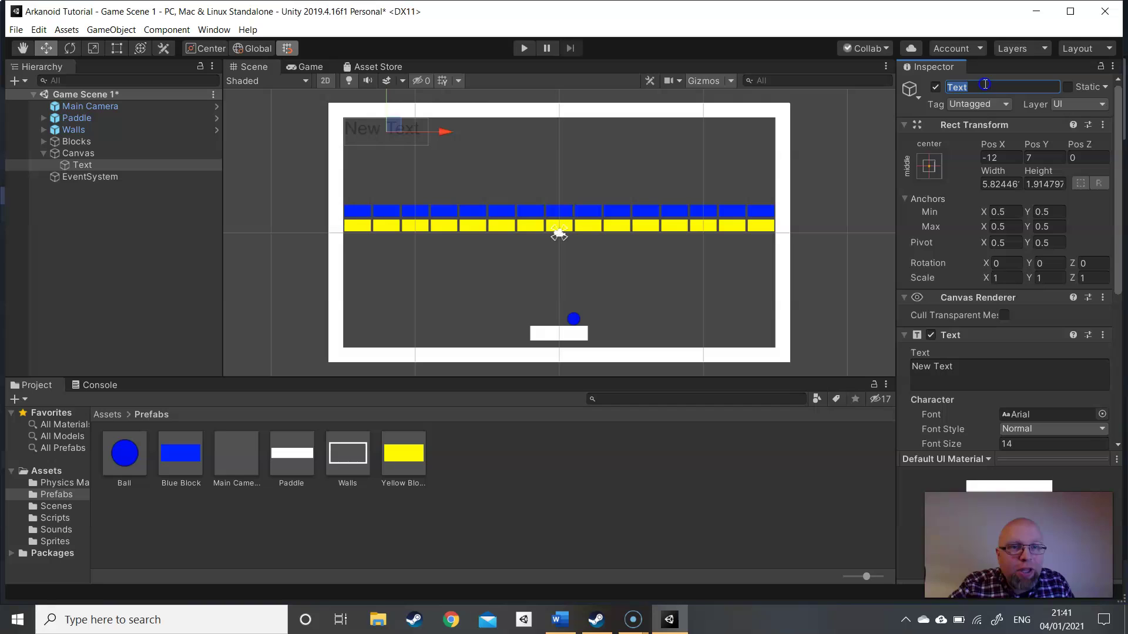
{"action": "left_click", "coordinate": [940, 88]}
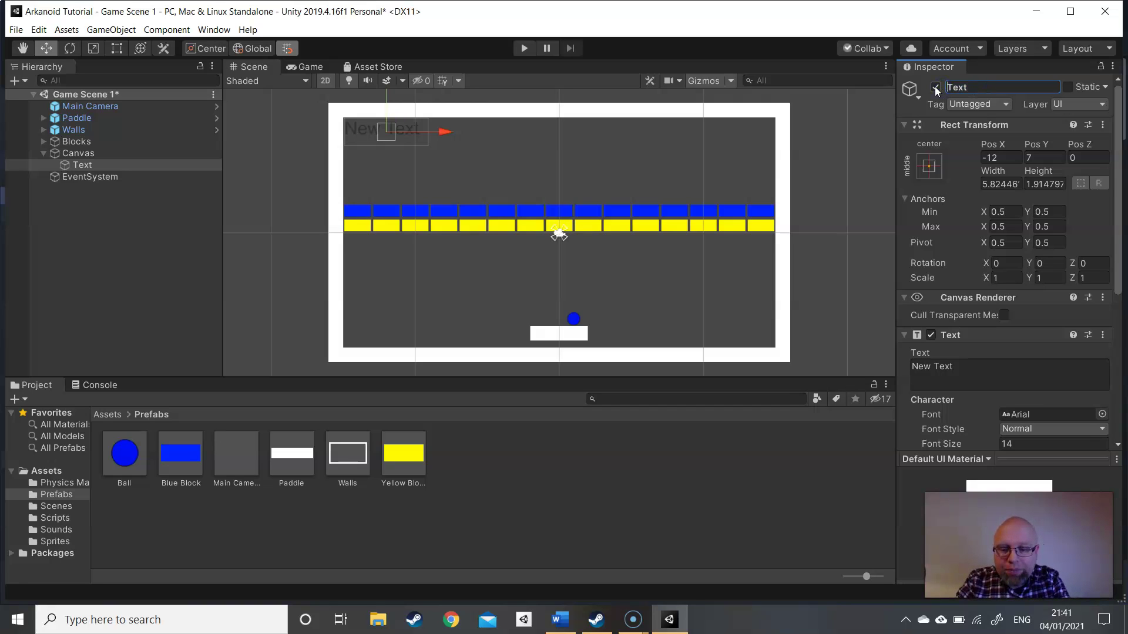
{"action": "type", "text": "Lives"}
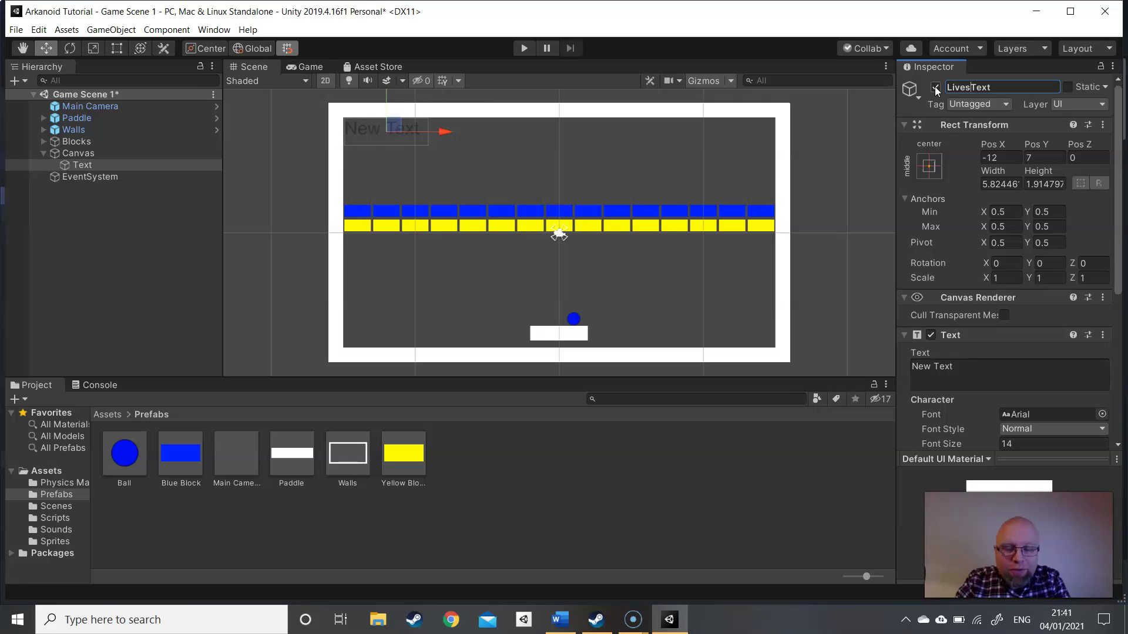
{"action": "type", "text": "Label"}
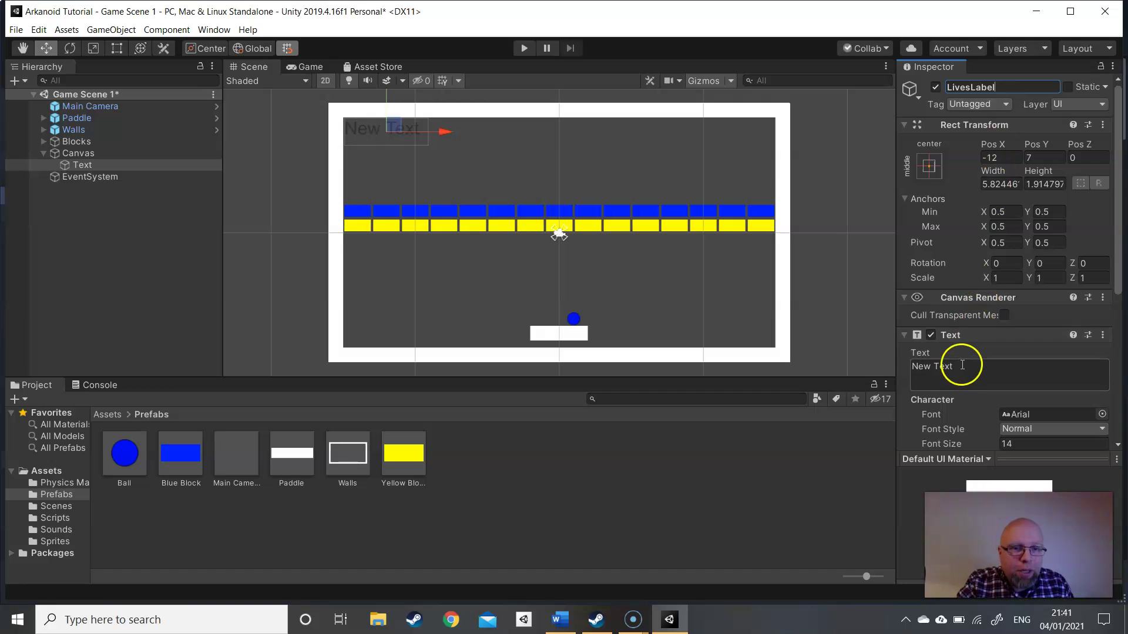
- Set the LivesLabel text to "Lives:"
{"action": "left_click", "coordinate": [921, 367]}
{"action": "type", "text": "Li"}
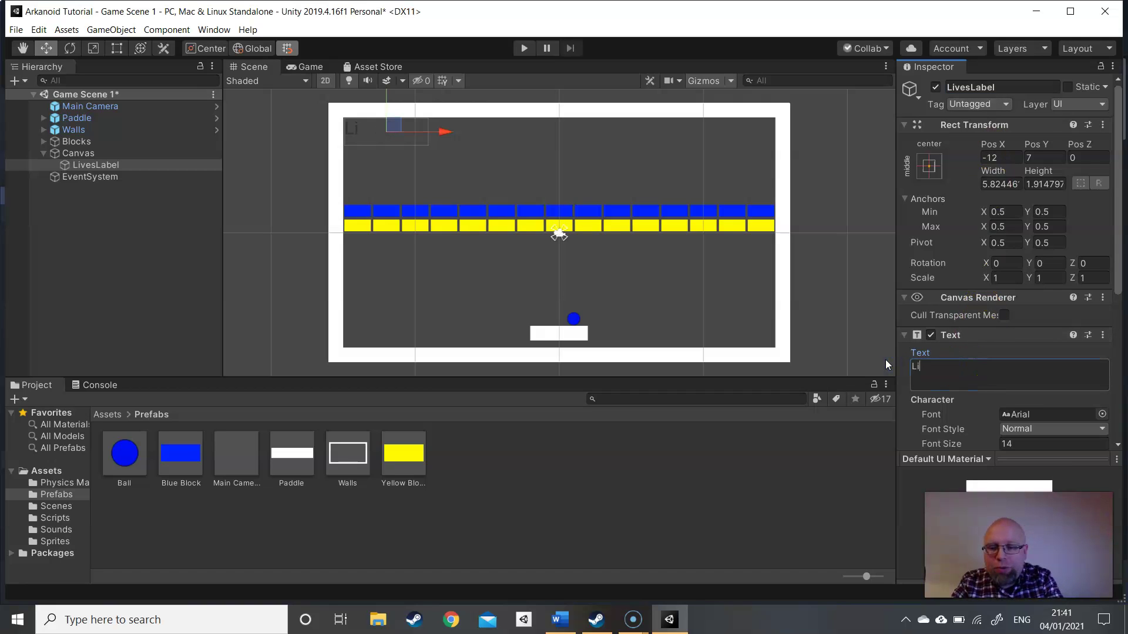
{"action": "type", "text": "ves:"}
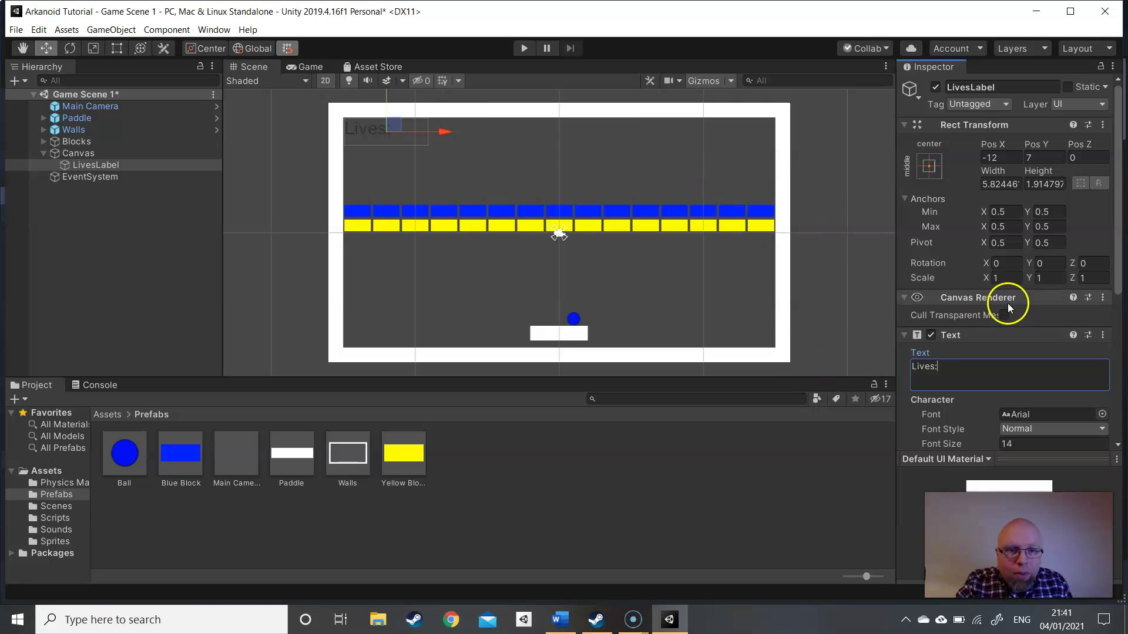
- Set the LivesLabel text color to white, FFFFFF
{"action": "scroll", "coordinate": [1010, 271], "scroll_direction": "down", "scroll_amount": 3}
{"action": "scroll", "coordinate": [1010, 269], "scroll_direction": "down", "scroll_amount": 3}
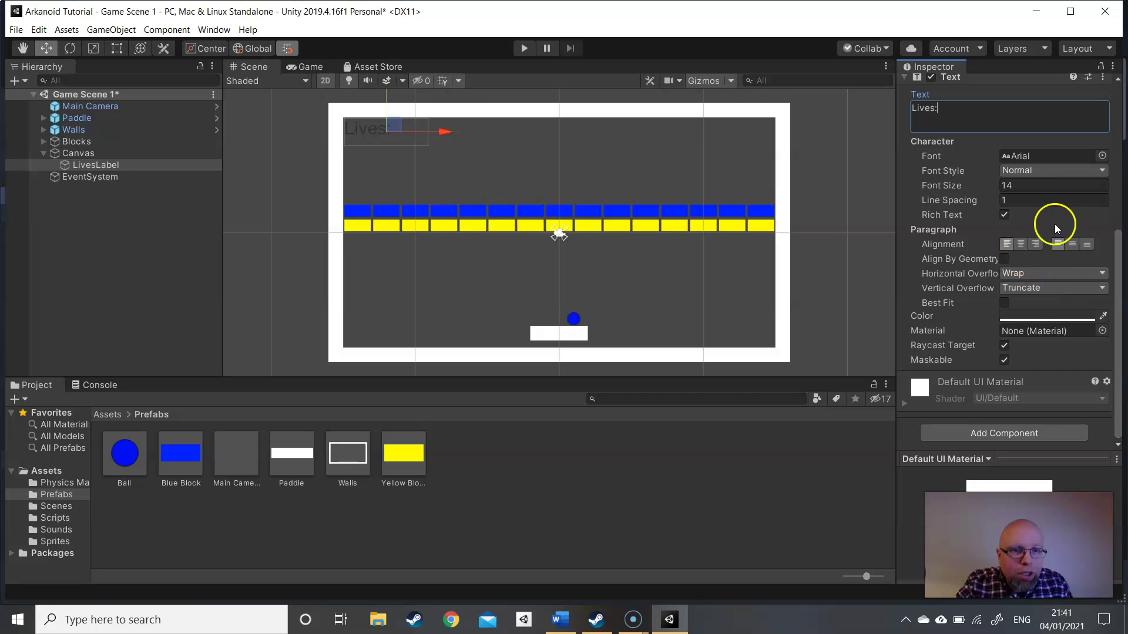
{"action": "left_click", "coordinate": [1038, 312]}
{"action": "left_click_drag", "start_coordinate": [56, 163], "coordinate": [53, 96]}
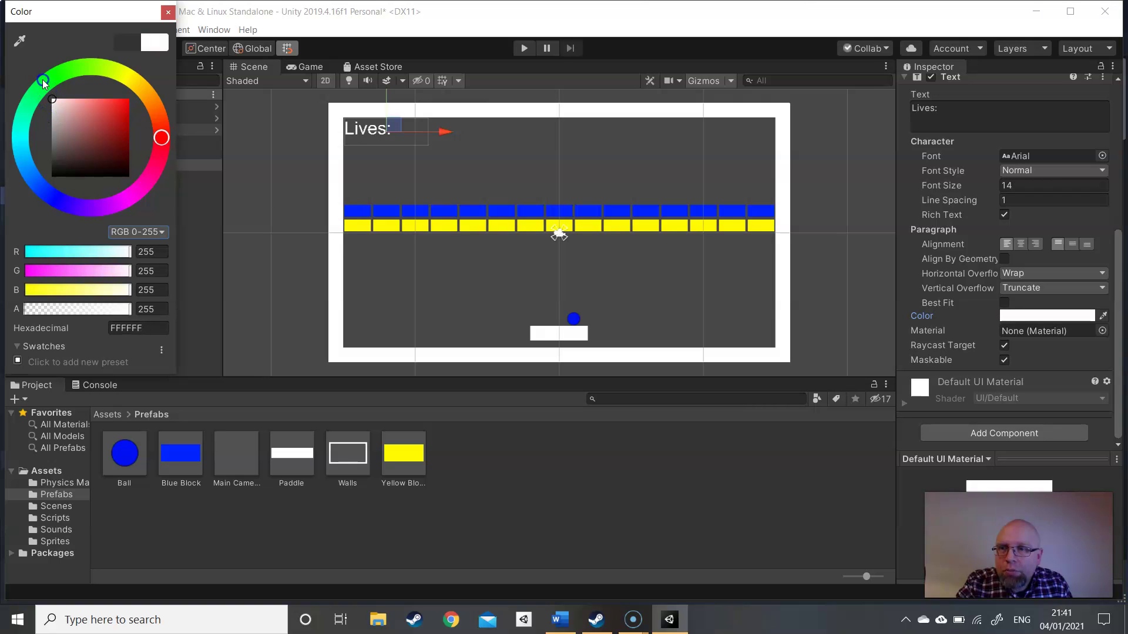
{"action": "left_click", "coordinate": [167, 12]}
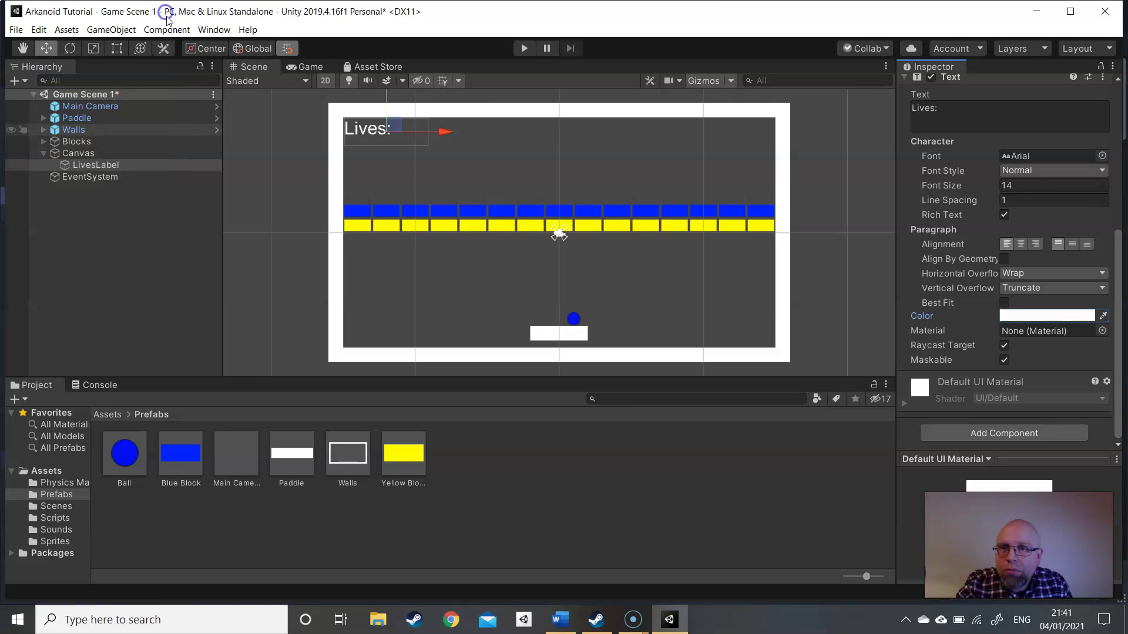
- Anchor the LivesLabel to the top-left corner of the Canvas using the anchor presets
{"action": "left_click", "coordinate": [413, 151]}
{"action": "left_click", "coordinate": [361, 133]}
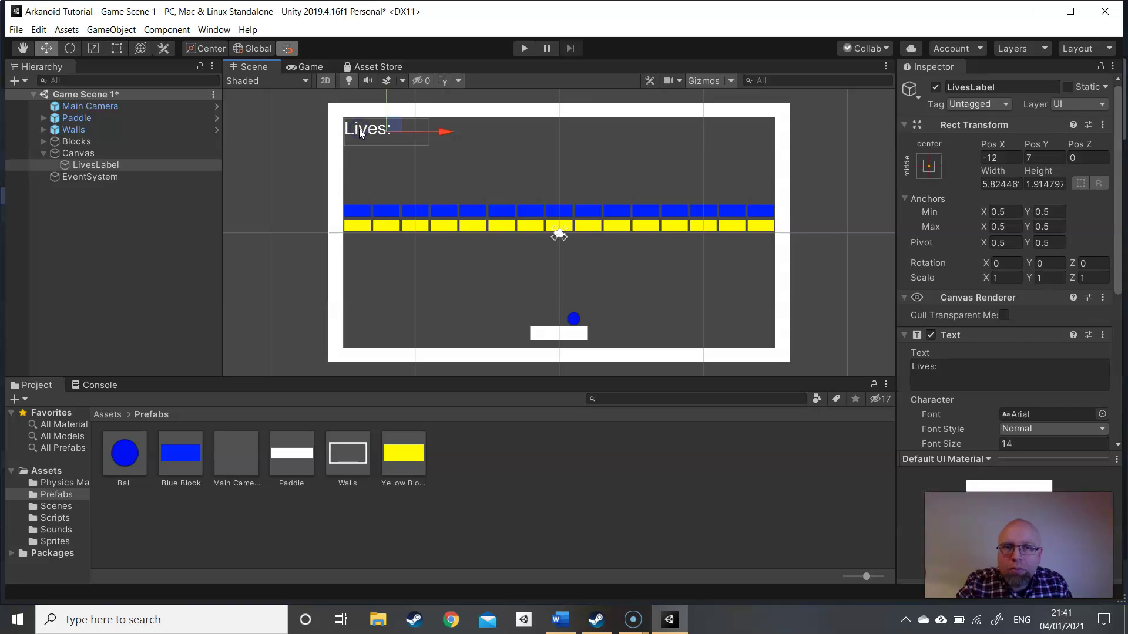
{"action": "left_click", "coordinate": [923, 166]}
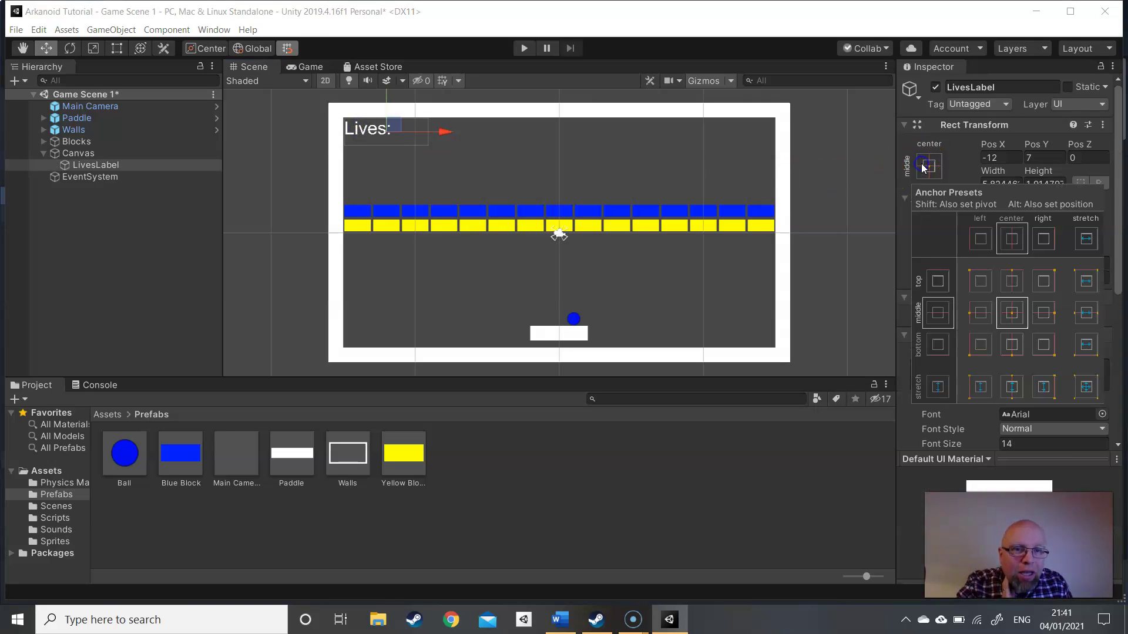
{"action": "left_click", "coordinate": [979, 282]}
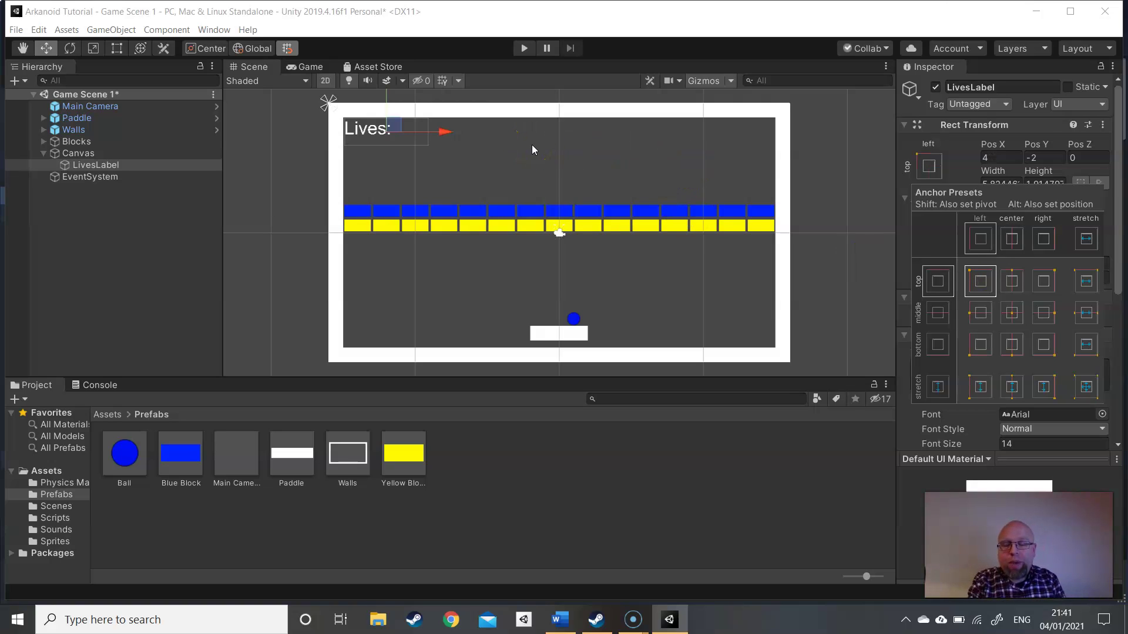
{"action": "left_click", "coordinate": [550, 148]}
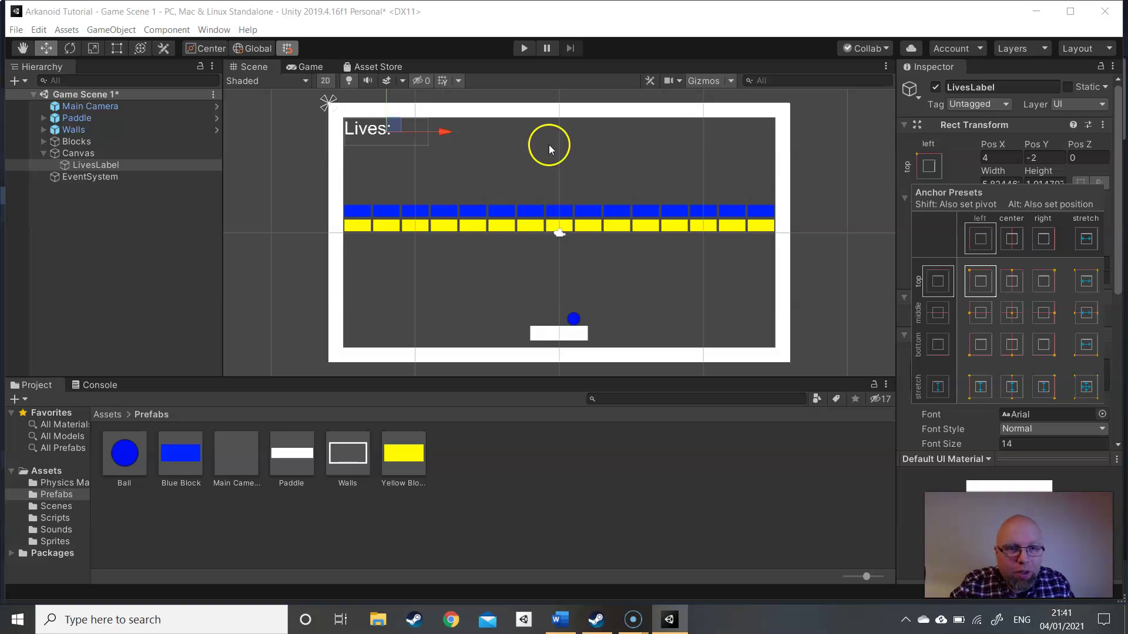
{"action": "left_click", "coordinate": [1028, 318]}
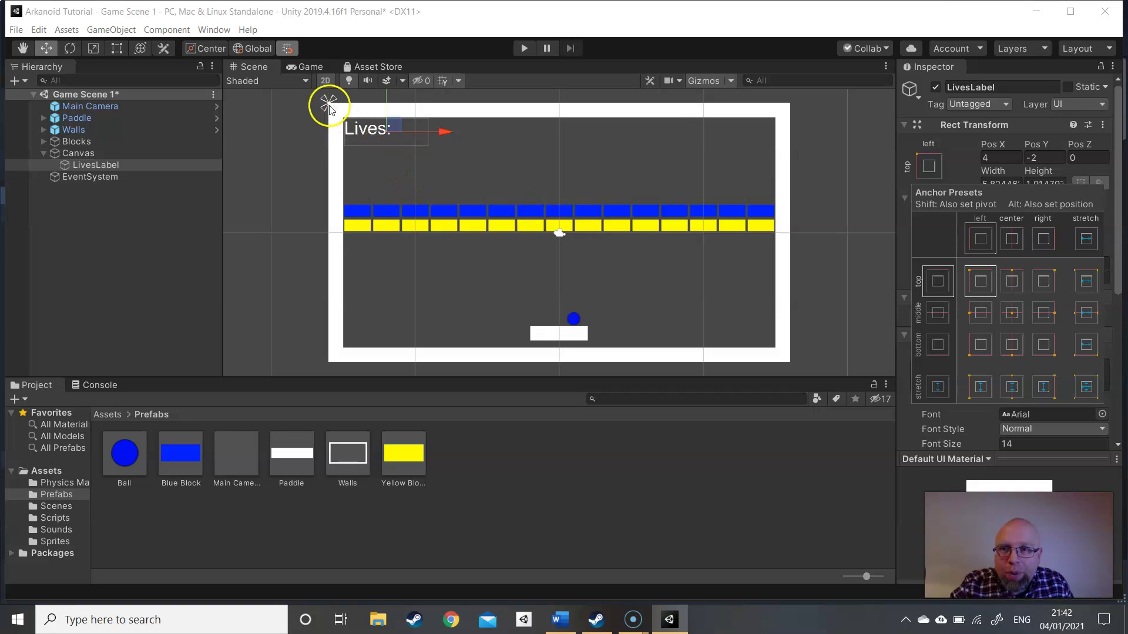
- Move the LivesLabel slightly away from the left wall, to Pos X 5 and Pos Y -2
{"action": "left_click", "coordinate": [395, 124]}
{"action": "left_click", "coordinate": [392, 124]}
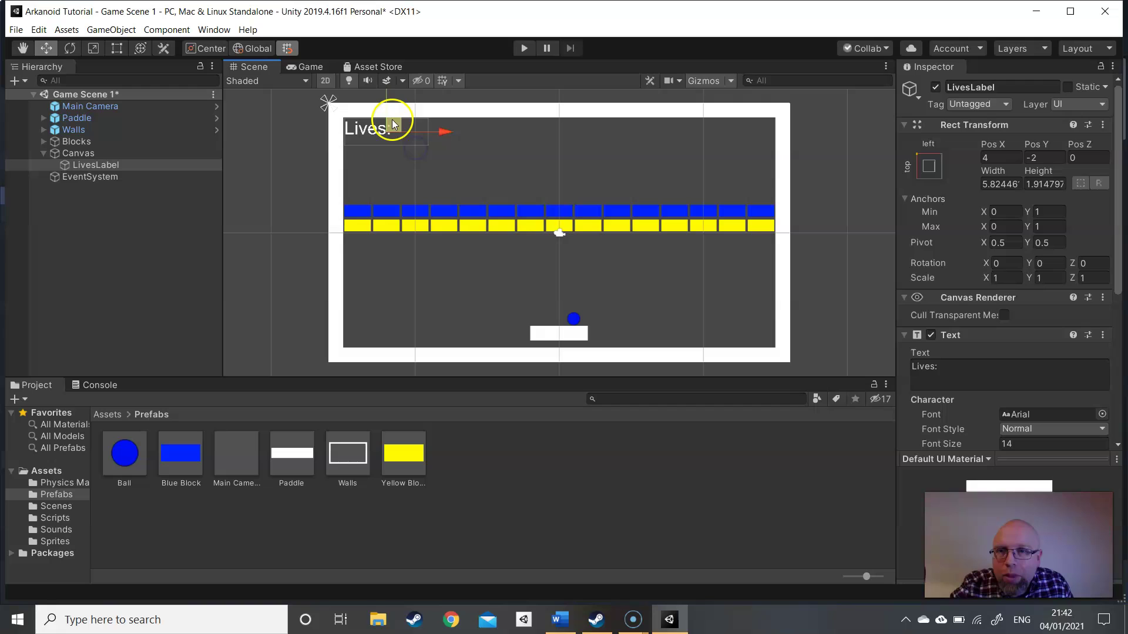
{"action": "left_click_drag", "start_coordinate": [393, 121], "coordinate": [418, 132]}
{"action": "left_click", "coordinate": [301, 68]}
{"action": "left_click", "coordinate": [293, 50]}
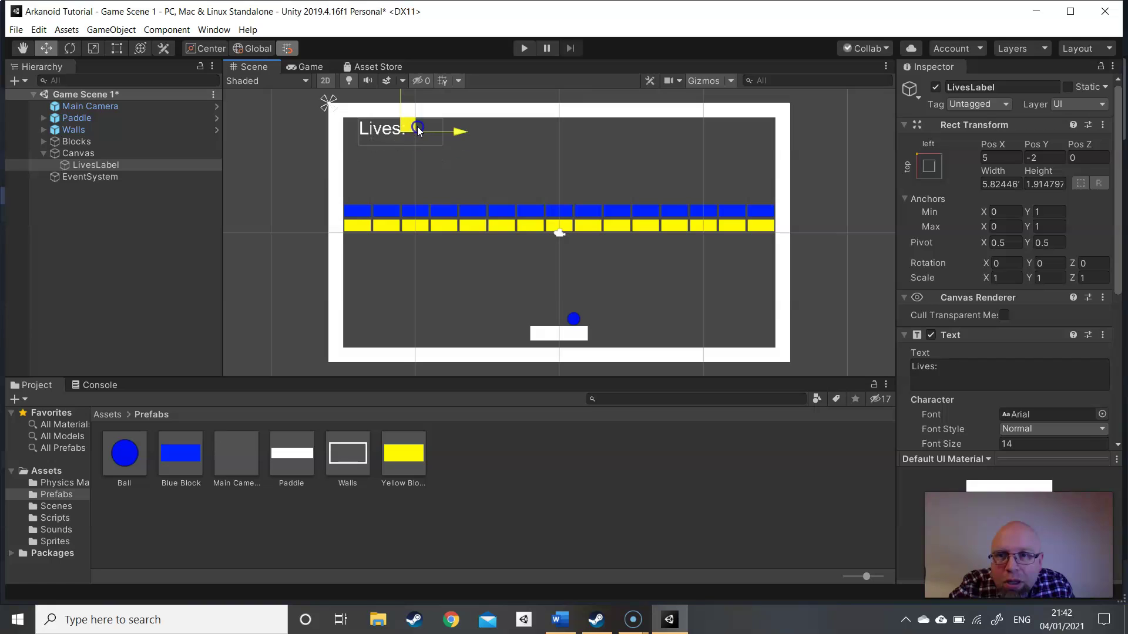
- Narrow the LivesLabel box from its right side to about 3.9 wide with the Rect tool
{"action": "left_click", "coordinate": [438, 158]}
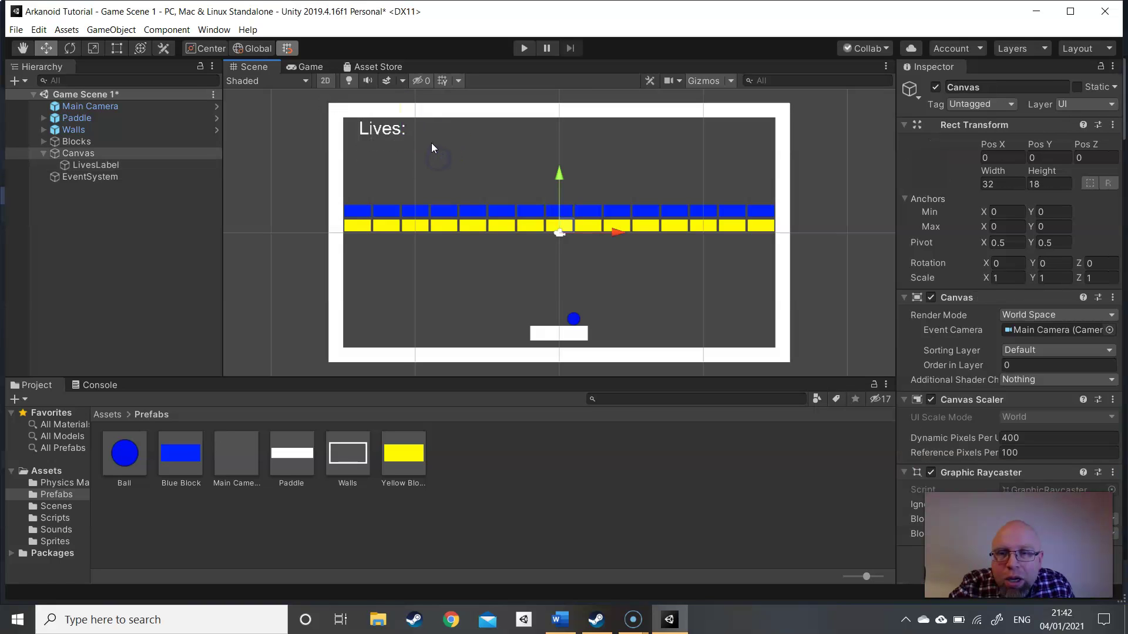
{"action": "left_click", "coordinate": [439, 145]}
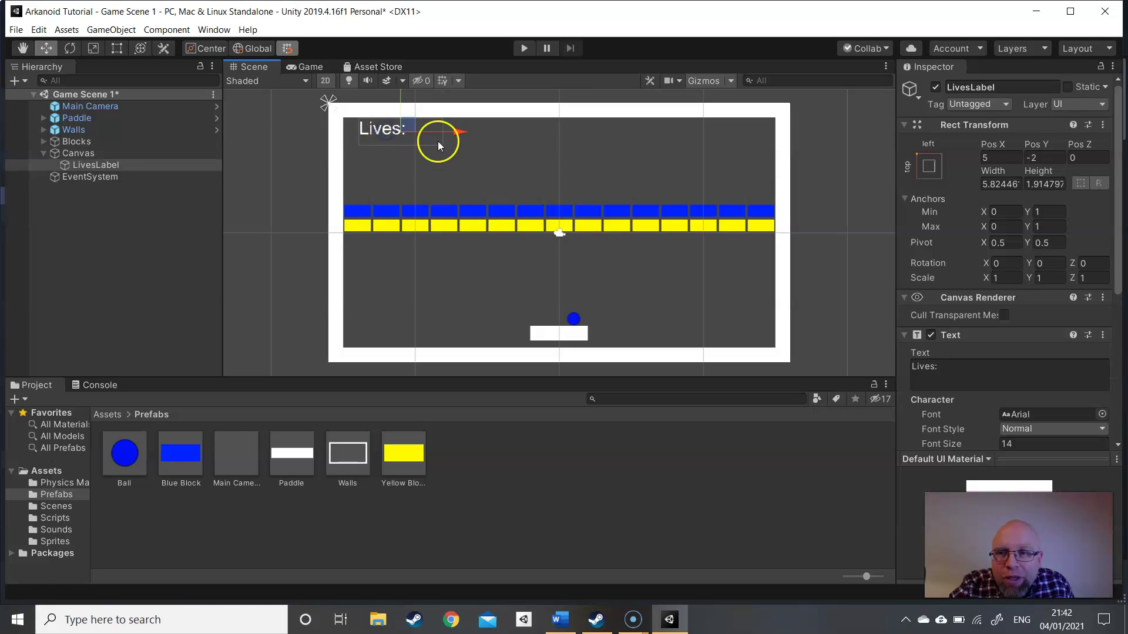
{"action": "left_click", "coordinate": [117, 49]}
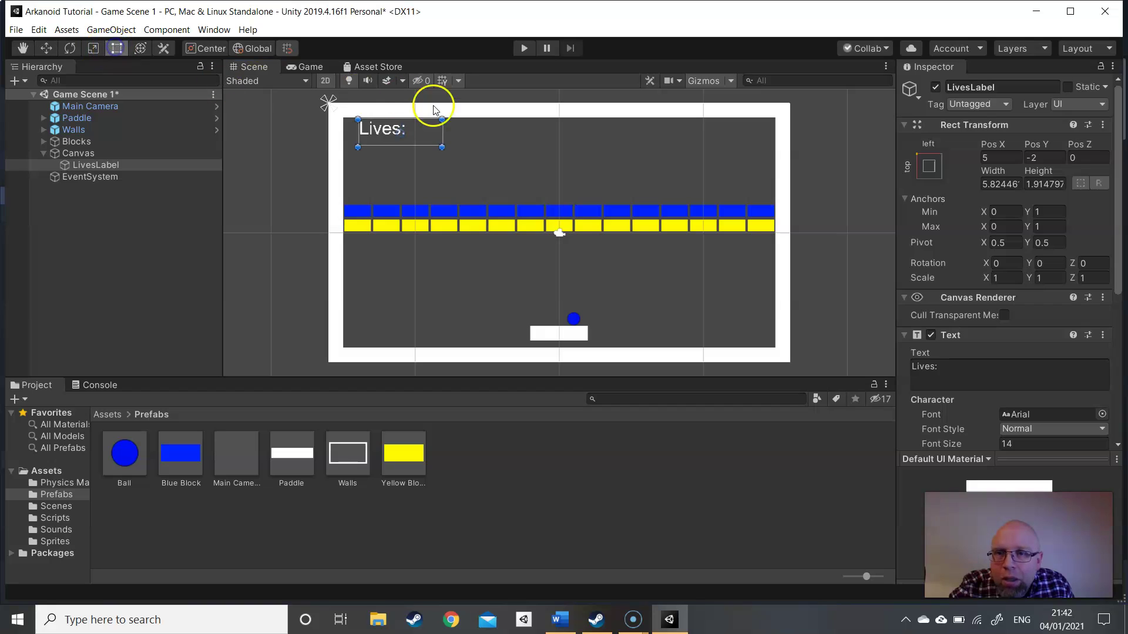
{"action": "left_click_drag", "start_coordinate": [442, 147], "coordinate": [416, 147]}
{"action": "left_click", "coordinate": [434, 139]}
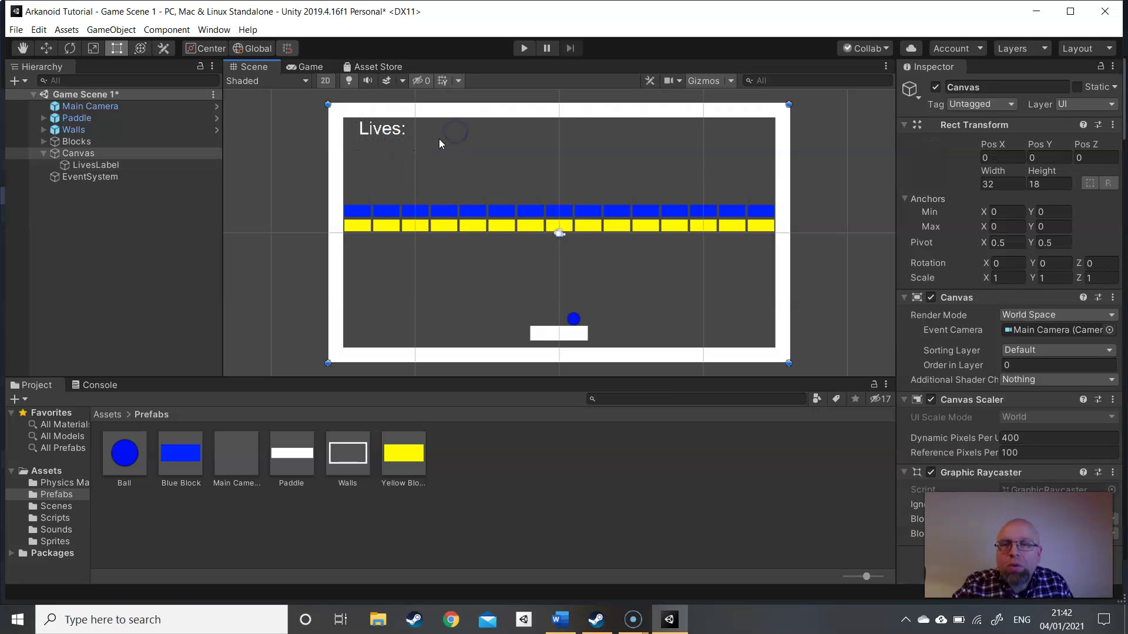
- Duplicate the LivesLabel object and rename the copy as LivesValue
{"action": "left_click", "coordinate": [389, 131]}
{"action": "left_click", "coordinate": [118, 167]}
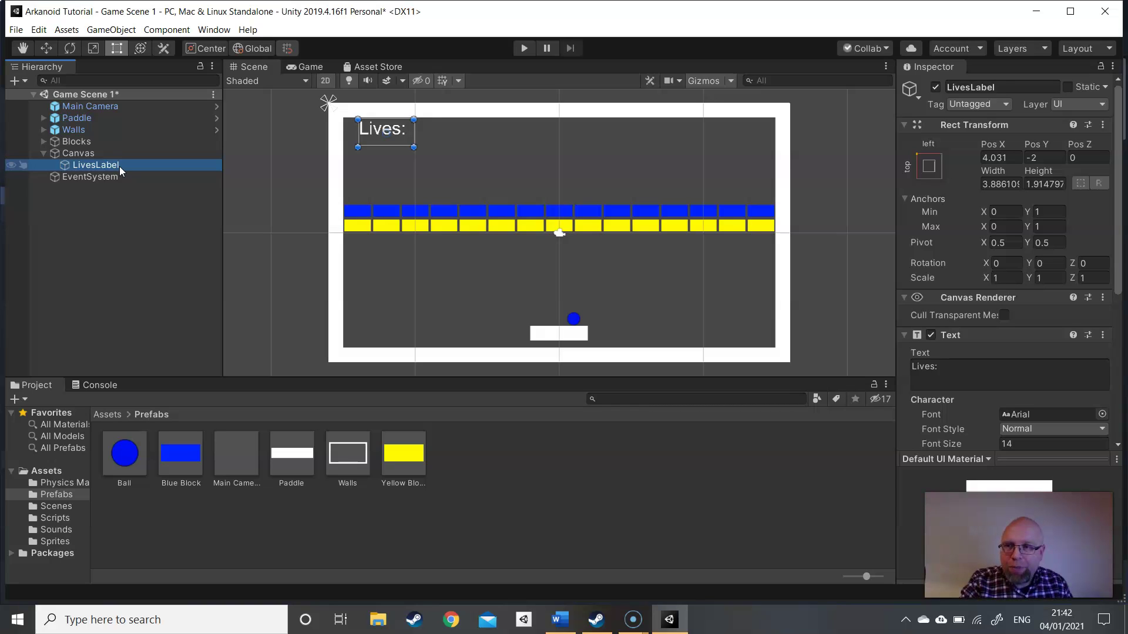
{"action": "key", "text": "ctrl+d"}
{"action": "left_click", "coordinate": [145, 177]}
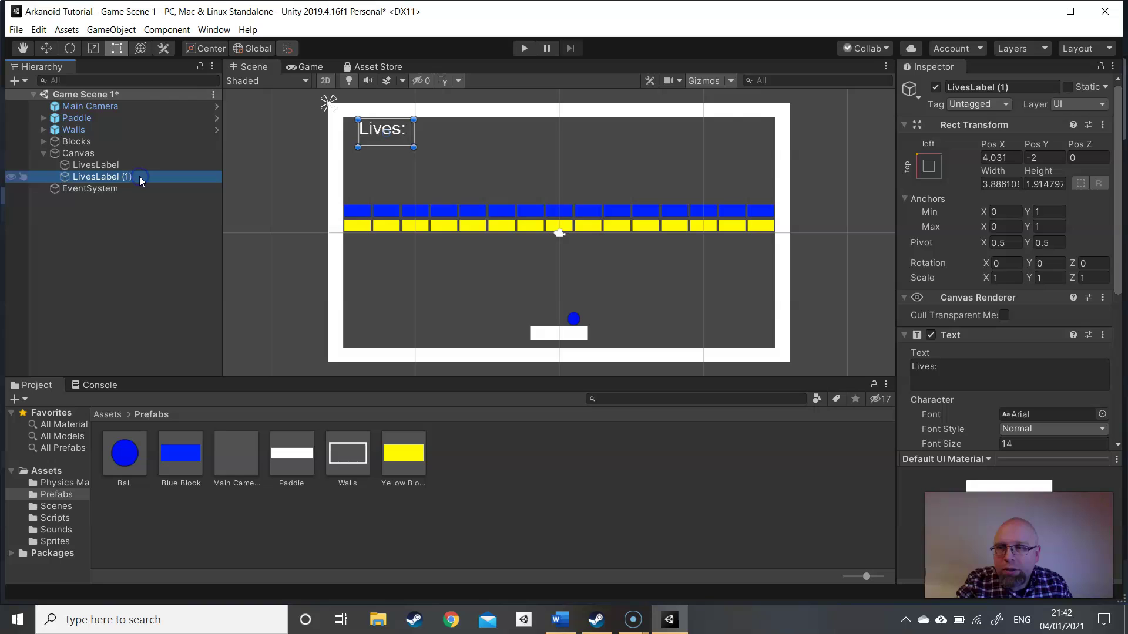
{"action": "left_click", "coordinate": [139, 176]}
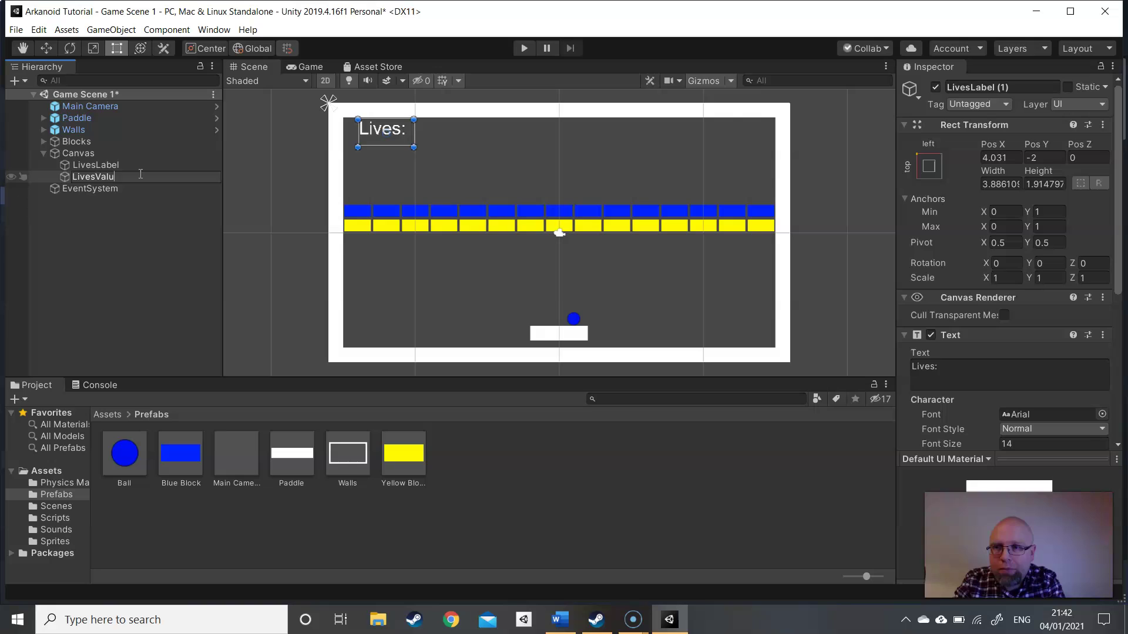
{"action": "key", "text": "Return"}
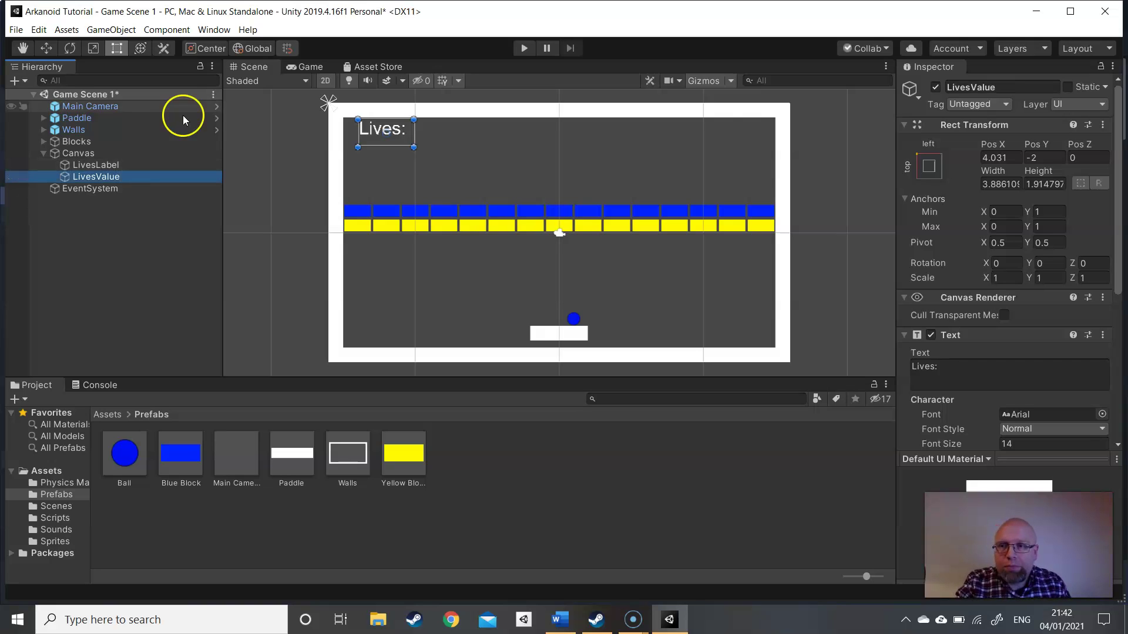
- Move LivesValue just right of the "Lives:" label, to Pos X 8 and Pos Y -2, and set its text to 0
{"action": "left_click", "coordinate": [47, 50]}
{"action": "left_click", "coordinate": [404, 128]}
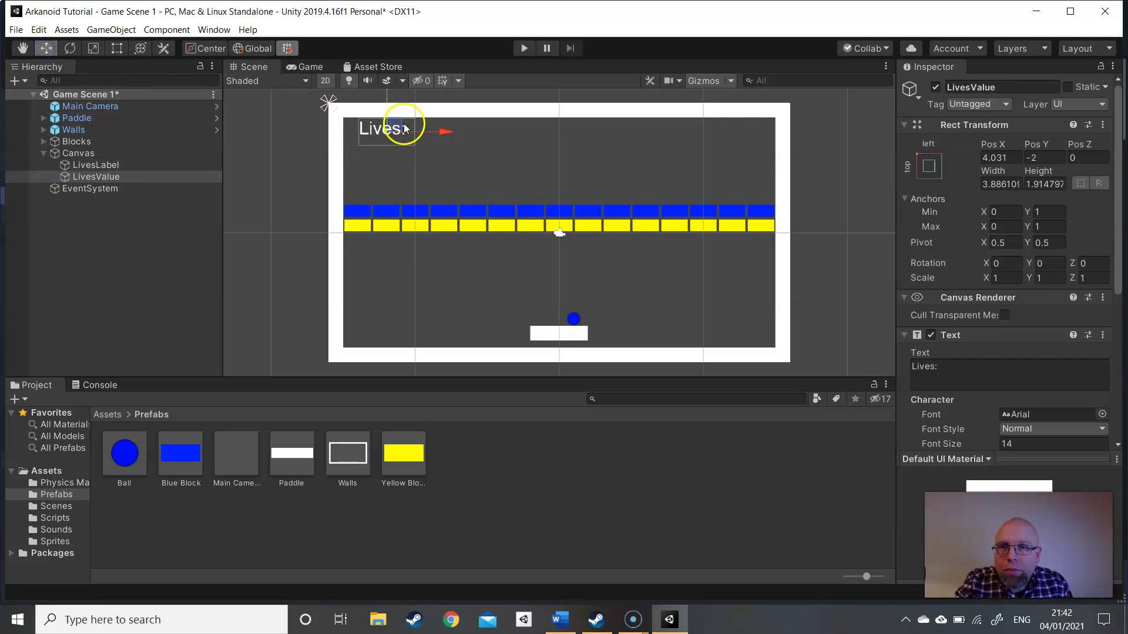
{"action": "left_click_drag", "start_coordinate": [401, 128], "coordinate": [451, 126]}
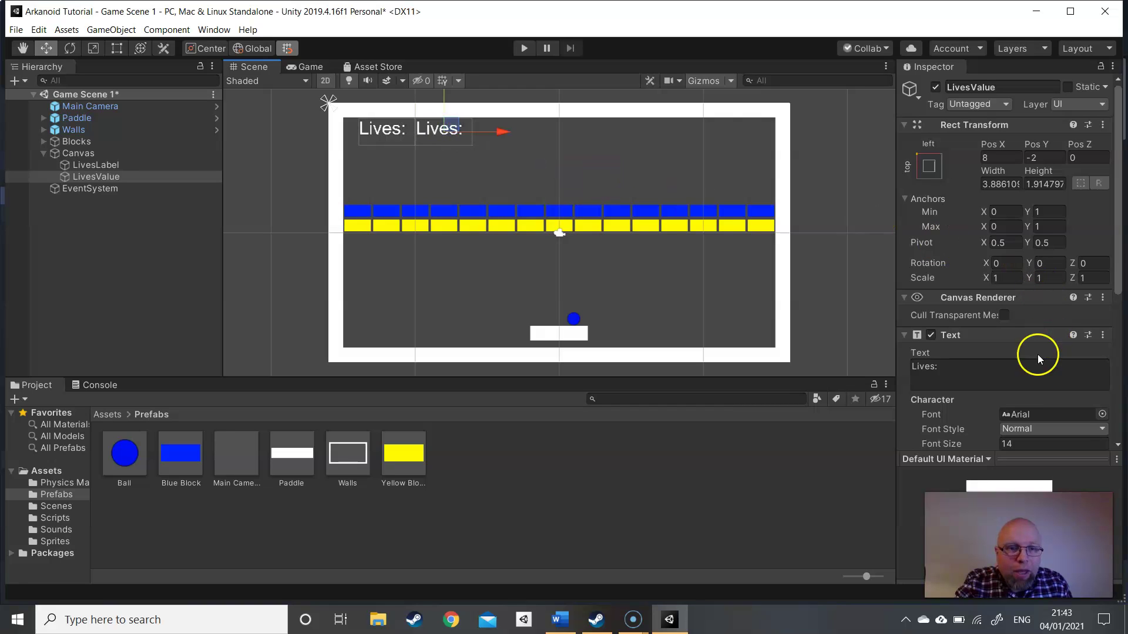
{"action": "left_click", "coordinate": [966, 367]}
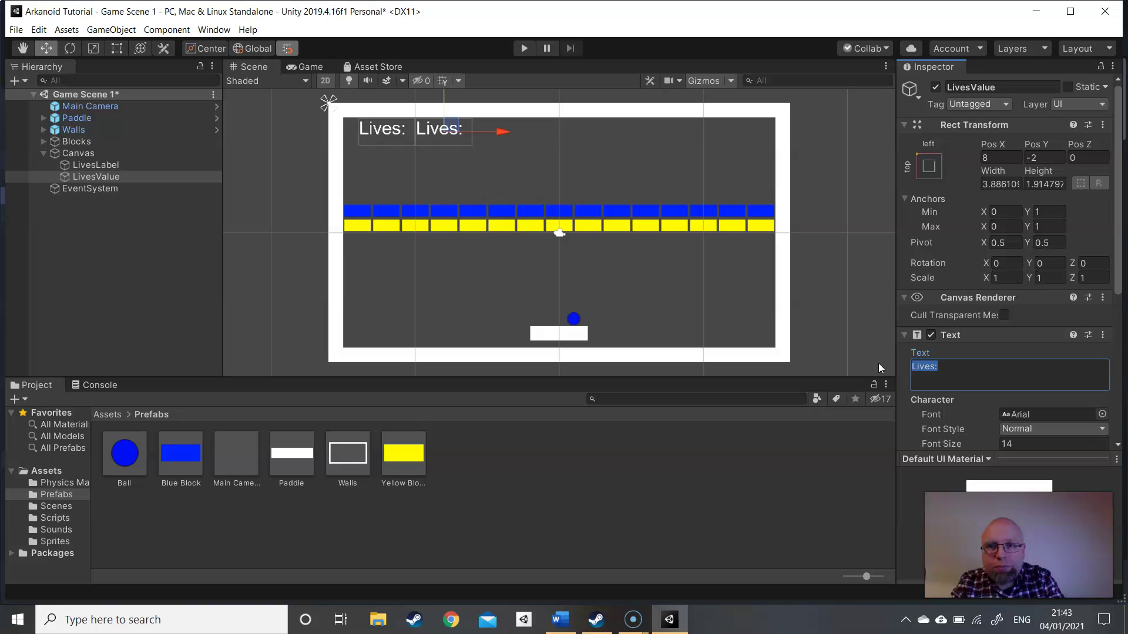
{"action": "type", "text": "0"}
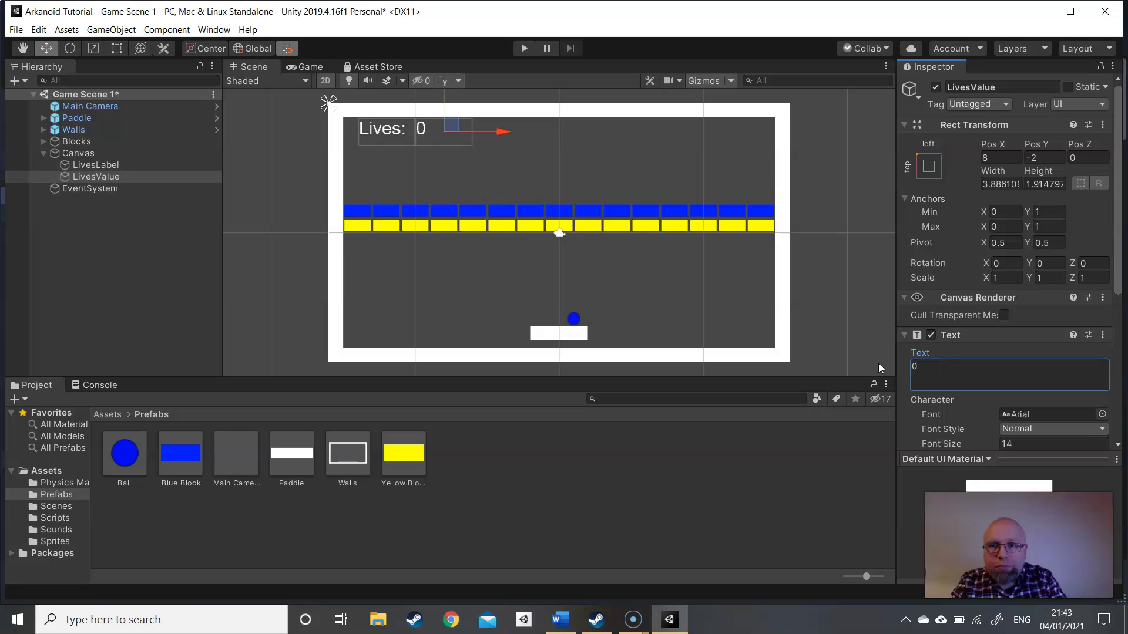
{"action": "left_click", "coordinate": [525, 155]}
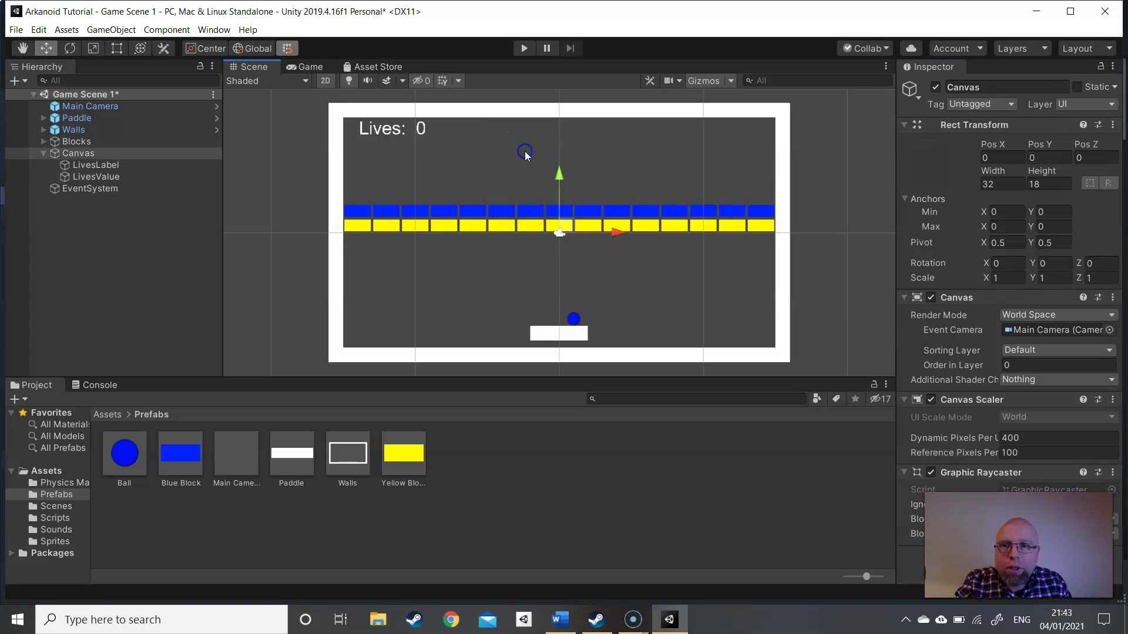
- Duplicate the LivesLabel and LivesValue objects together within the Canvas
{"action": "left_click", "coordinate": [123, 165]}
{"action": "left_click", "coordinate": [121, 176], "text": "ctrl"}
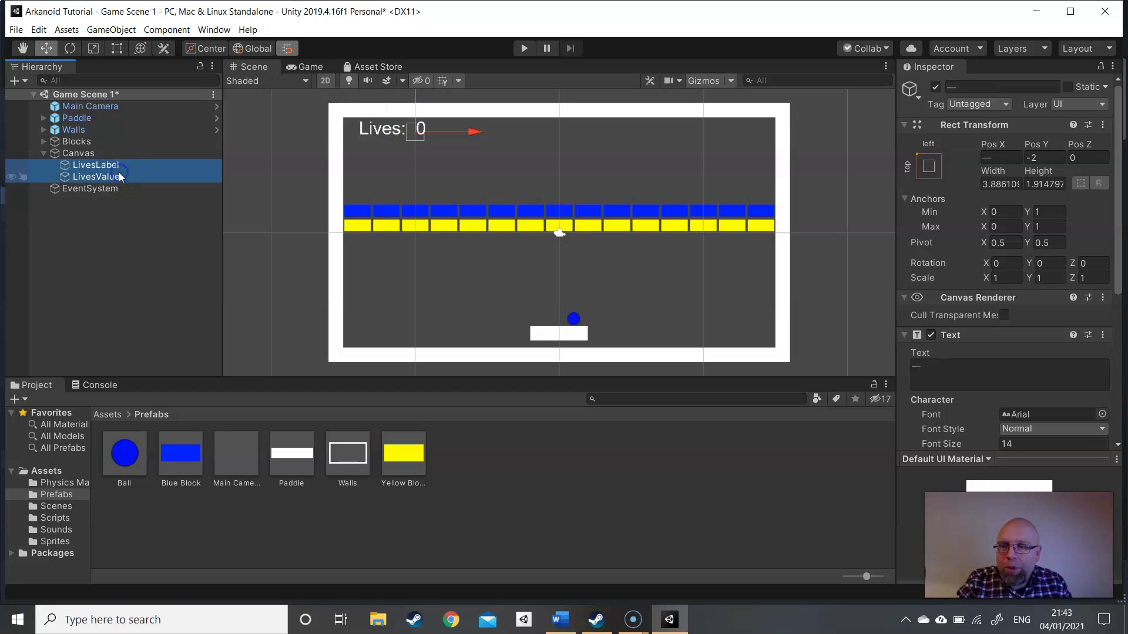
{"action": "key", "text": "ctrl+d"}
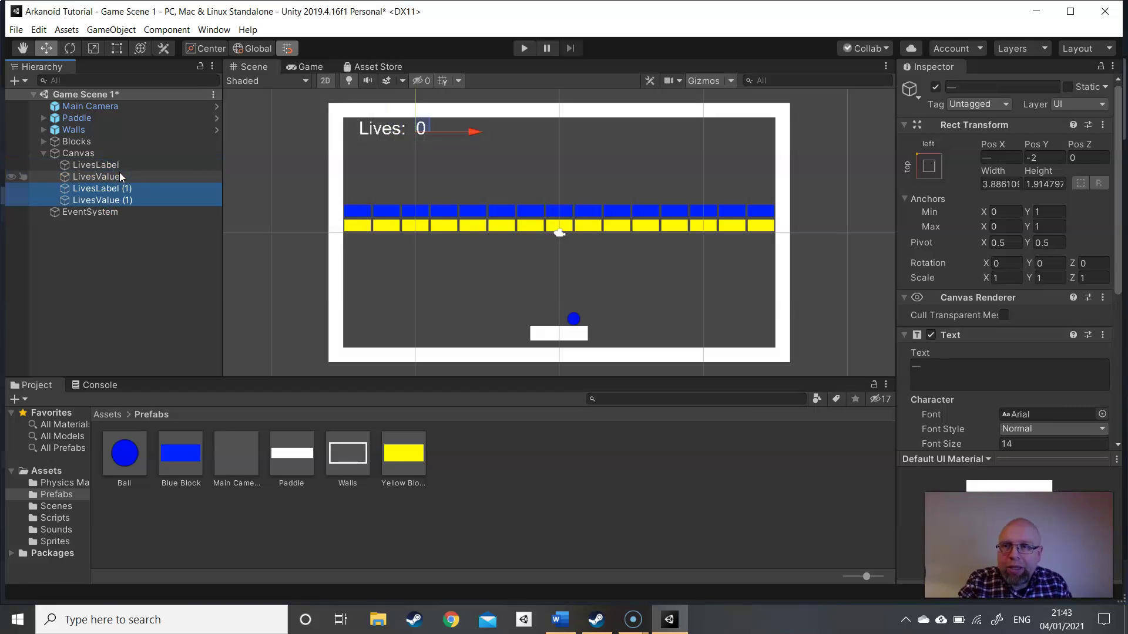
- Rename the copied LivesLabel object as Score Label
{"action": "left_click", "coordinate": [112, 189]}
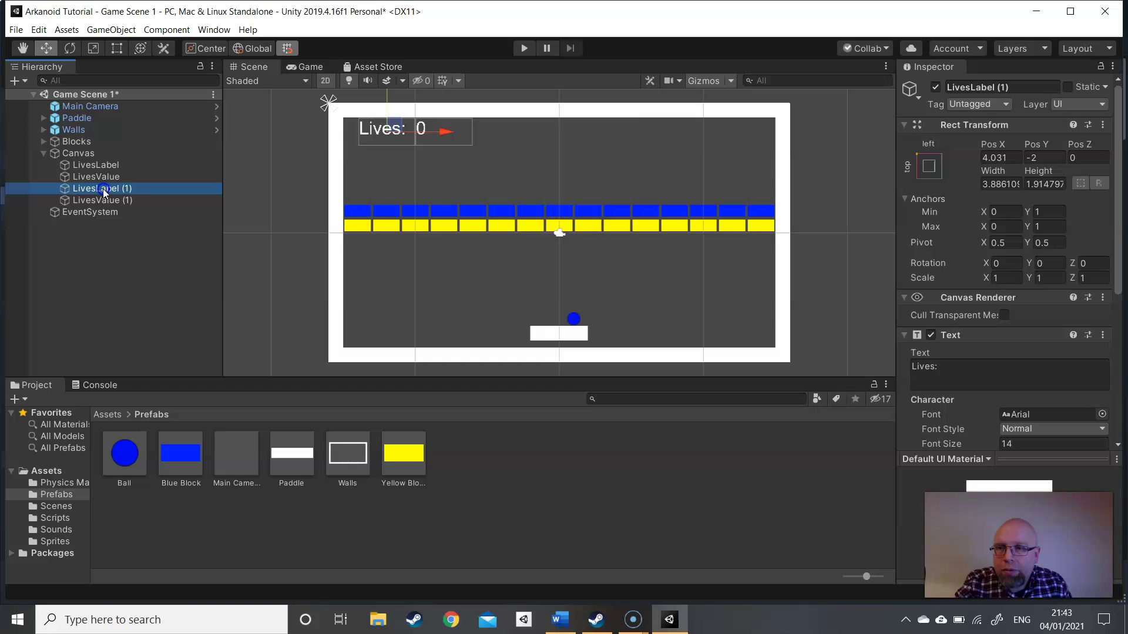
{"action": "left_click", "coordinate": [144, 186]}
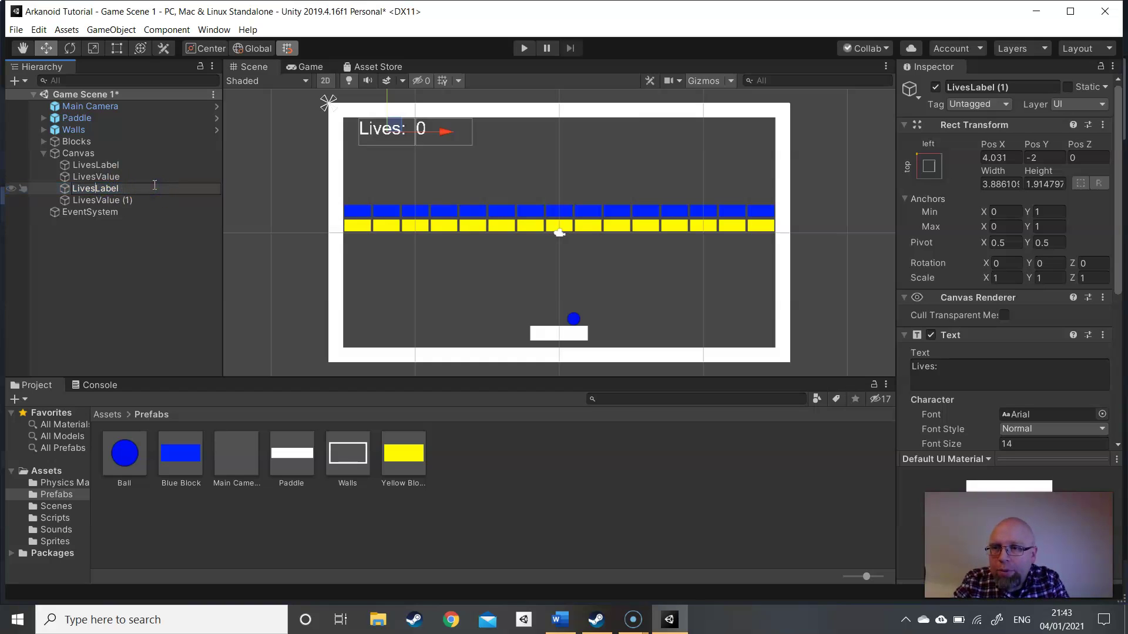
{"action": "key", "text": "BackSpace"}
{"action": "key", "text": "BackSpace"}
{"action": "key", "text": "BackSpace"}
{"action": "key", "text": "BackSpace"}
{"action": "key", "text": "BackSpace"}
{"action": "type", "text": "Sc"}
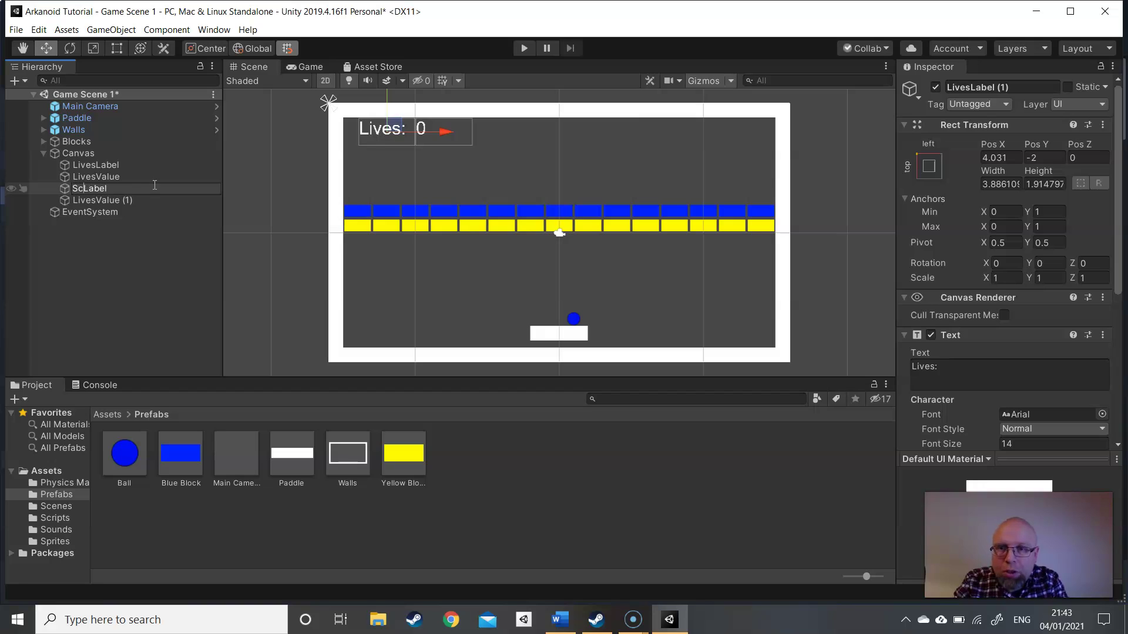
{"action": "type", "text": "ore"}
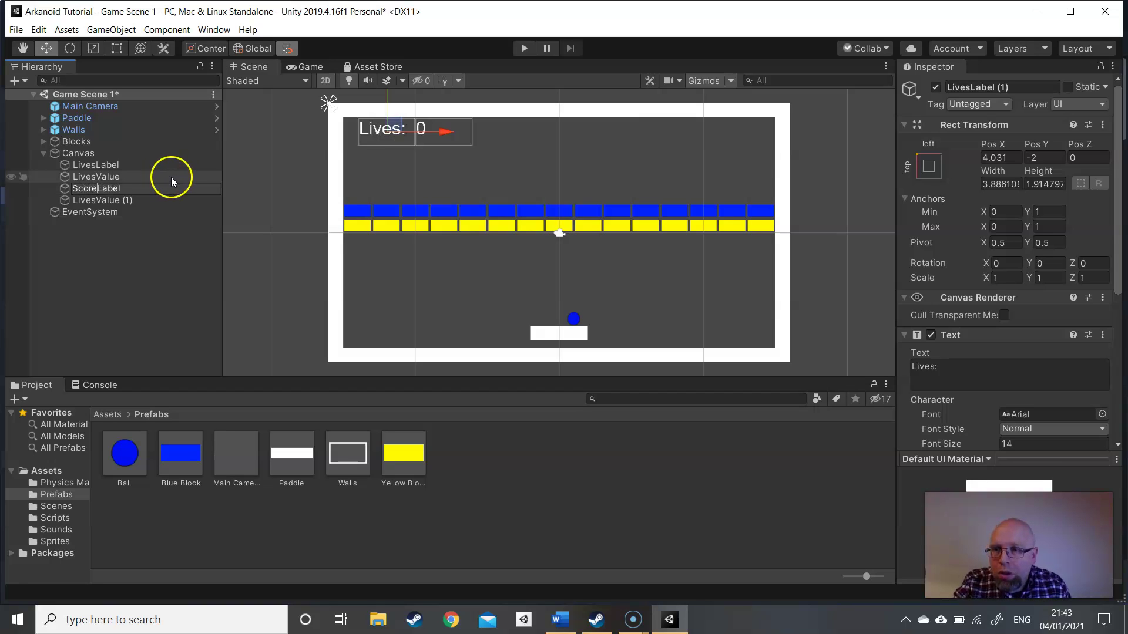
{"action": "key", "text": "Return"}
- Remove the space from the copied label's name so it reads ScoreLabel
{"action": "left_click", "coordinate": [97, 177]}
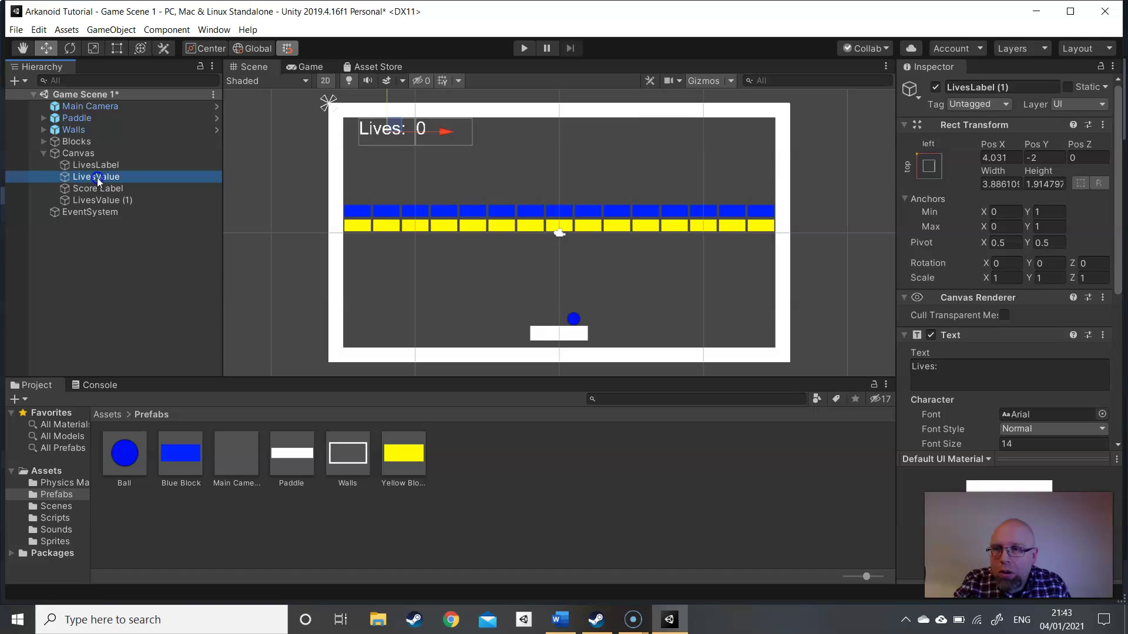
{"action": "left_click", "coordinate": [104, 188]}
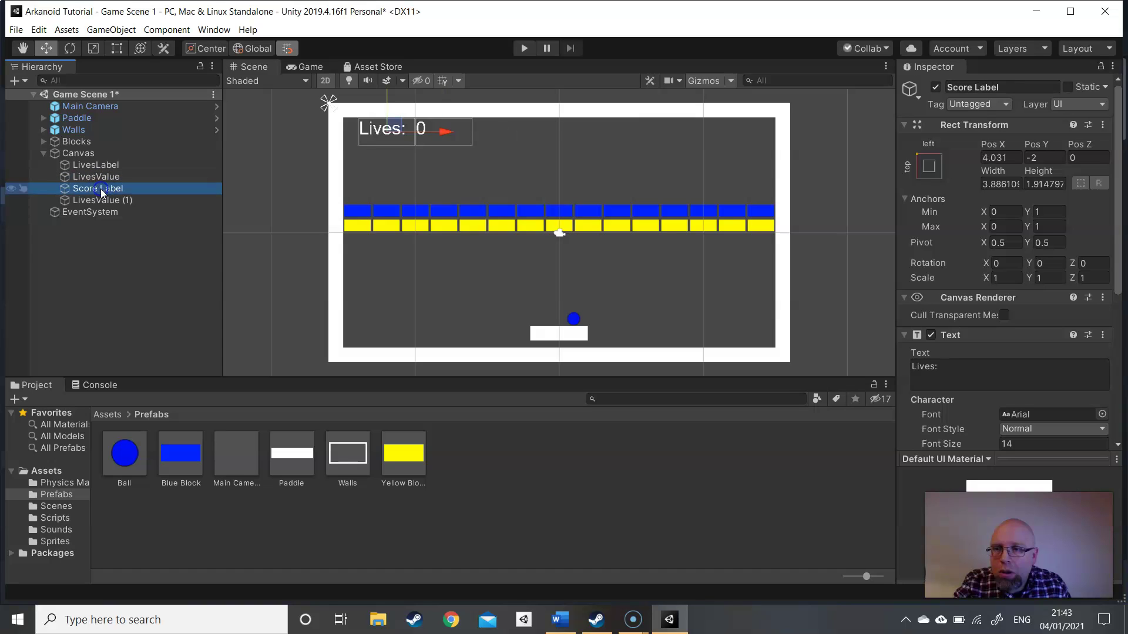
{"action": "left_click", "coordinate": [101, 189]}
{"action": "left_click", "coordinate": [101, 188]}
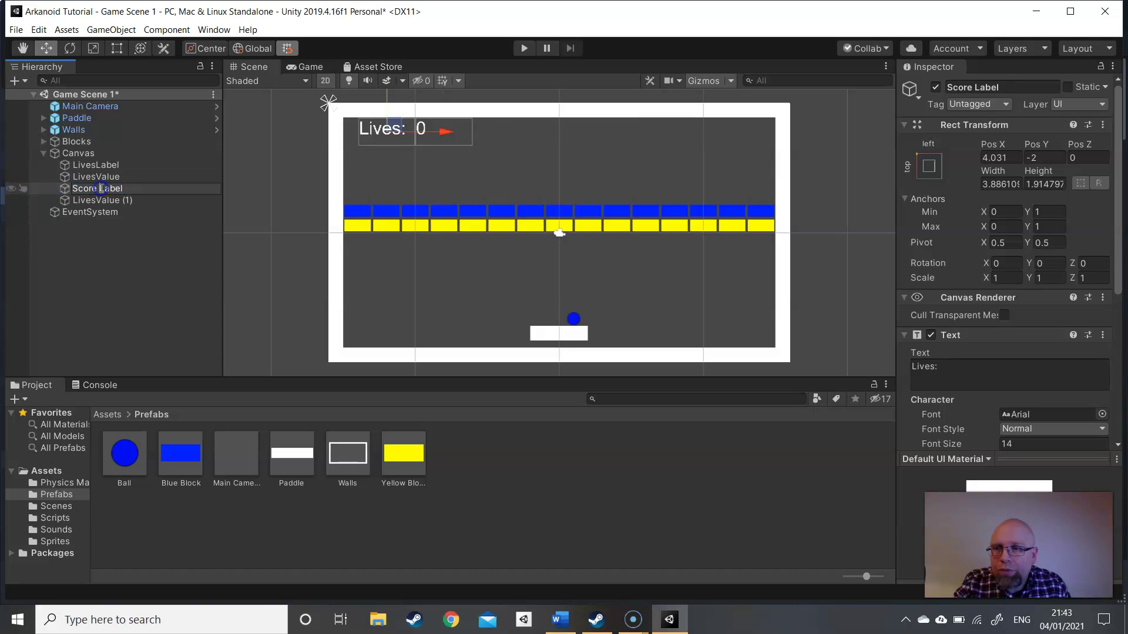
{"action": "key", "text": "BackSpace"}
{"action": "key", "text": "Return"}
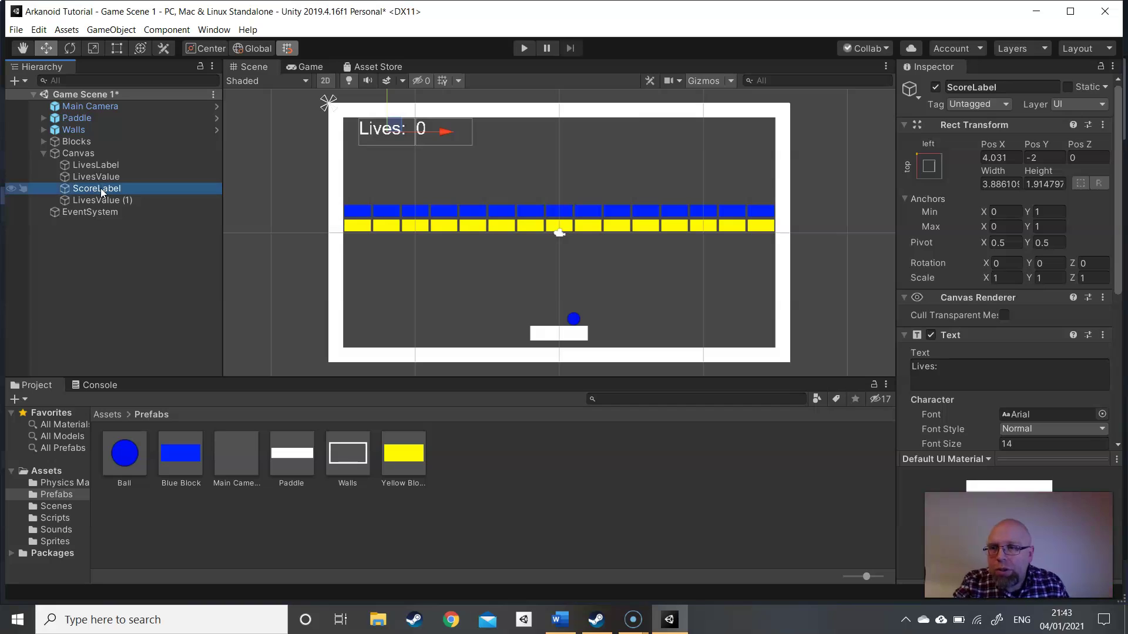
- Rename the copied LivesValue object in the Canvas as ScoreValue
{"action": "left_click", "coordinate": [133, 200]}
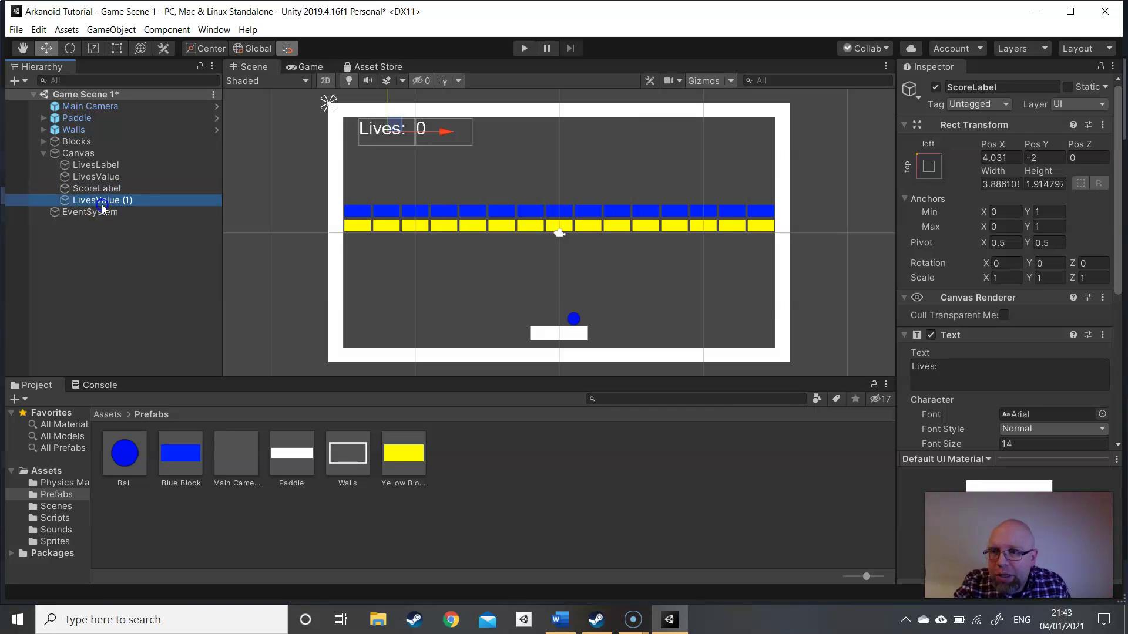
{"action": "left_click", "coordinate": [133, 201]}
{"action": "left_click", "coordinate": [135, 200]}
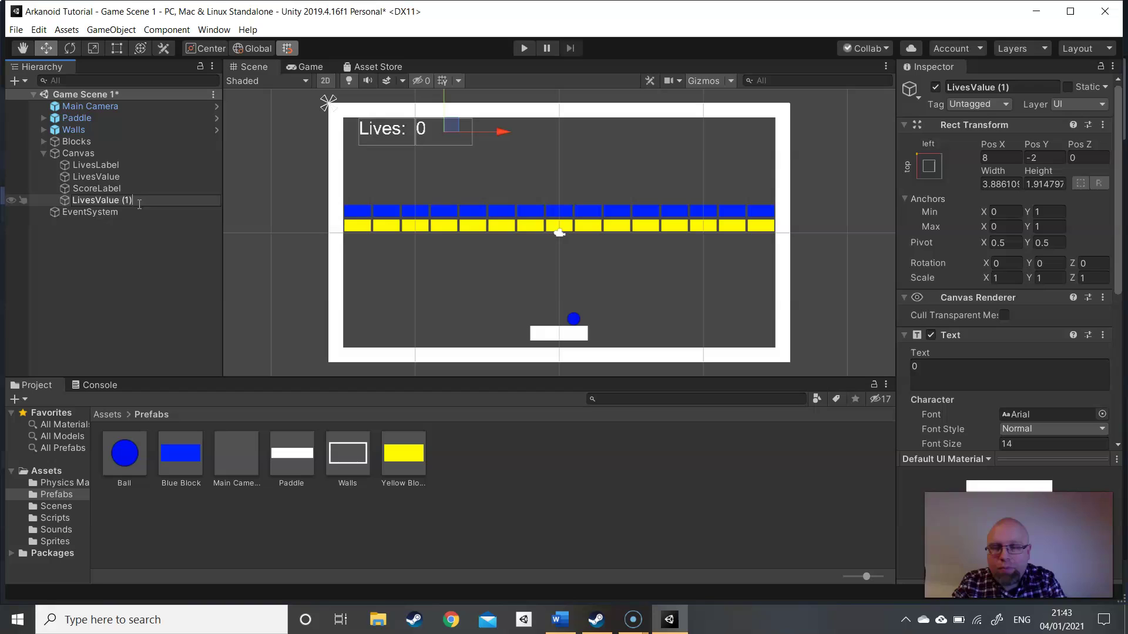
{"action": "key", "text": "BackSpace"}
{"action": "key", "text": "BackSpace"}
{"action": "key", "text": "BackSpace"}
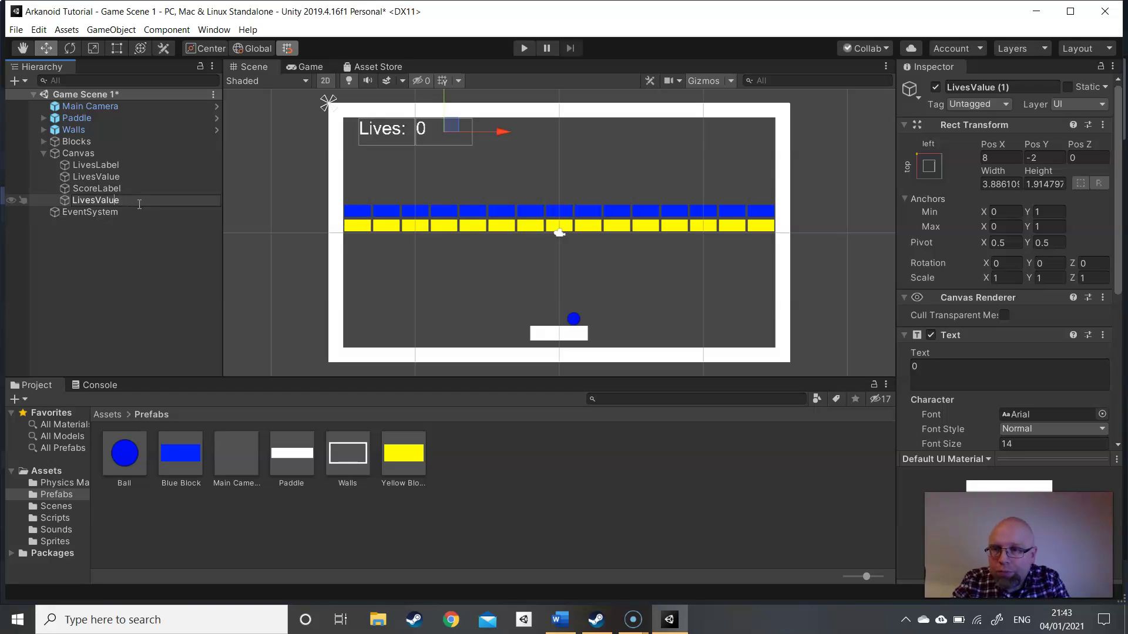
{"action": "key", "text": "BackSpace"}
{"action": "key", "text": "BackSpace"}
{"action": "key", "text": "BackSpace"}
{"action": "key", "text": "BackSpace"}
{"action": "key", "text": "BackSpace"}
{"action": "type", "text": "Score"}
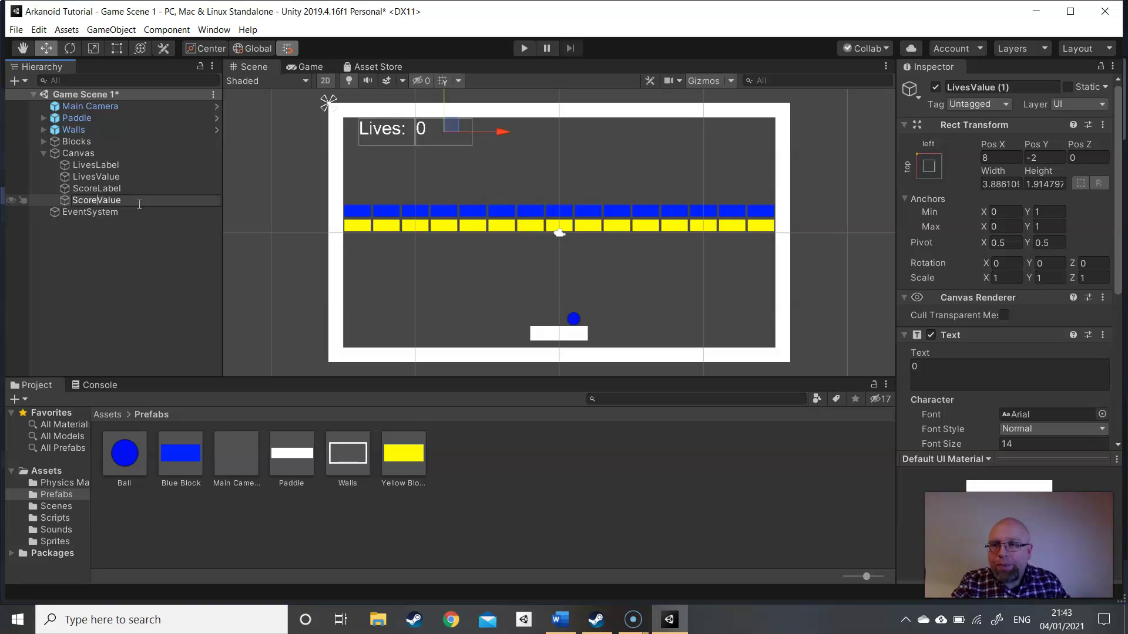
{"action": "left_click", "coordinate": [142, 240]}
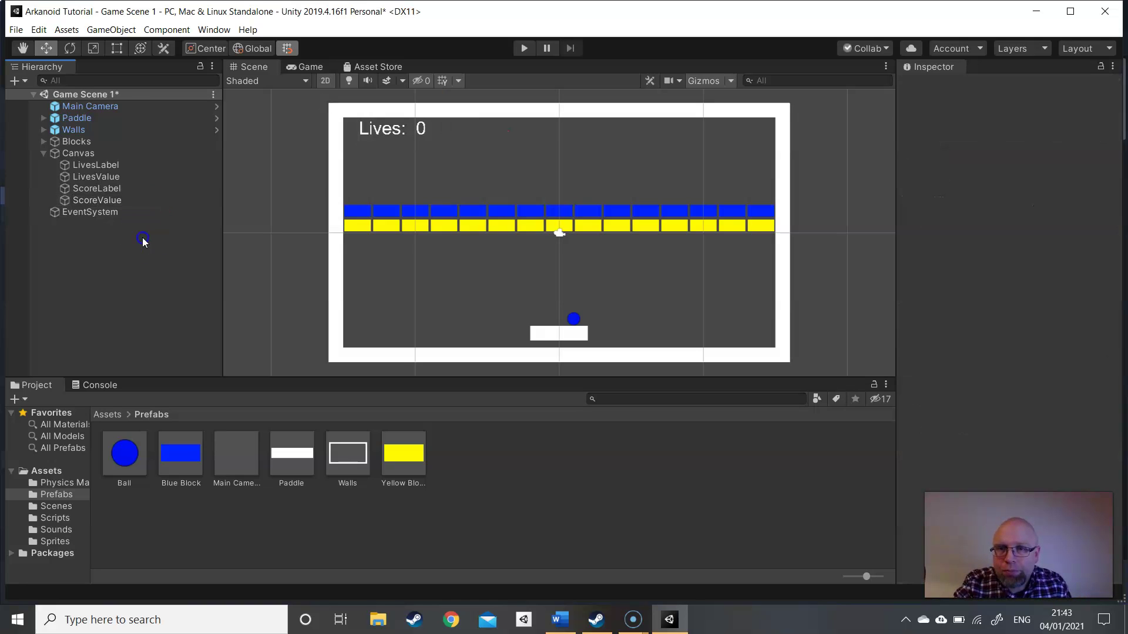
- Move ScoreLabel and ScoreValue together horizontally to the upper middle of the play area, with ScoreLabel at about Pos X 15 and Pos Y -2
{"action": "left_click", "coordinate": [93, 187]}
{"action": "left_click", "coordinate": [89, 200], "text": "shift"}
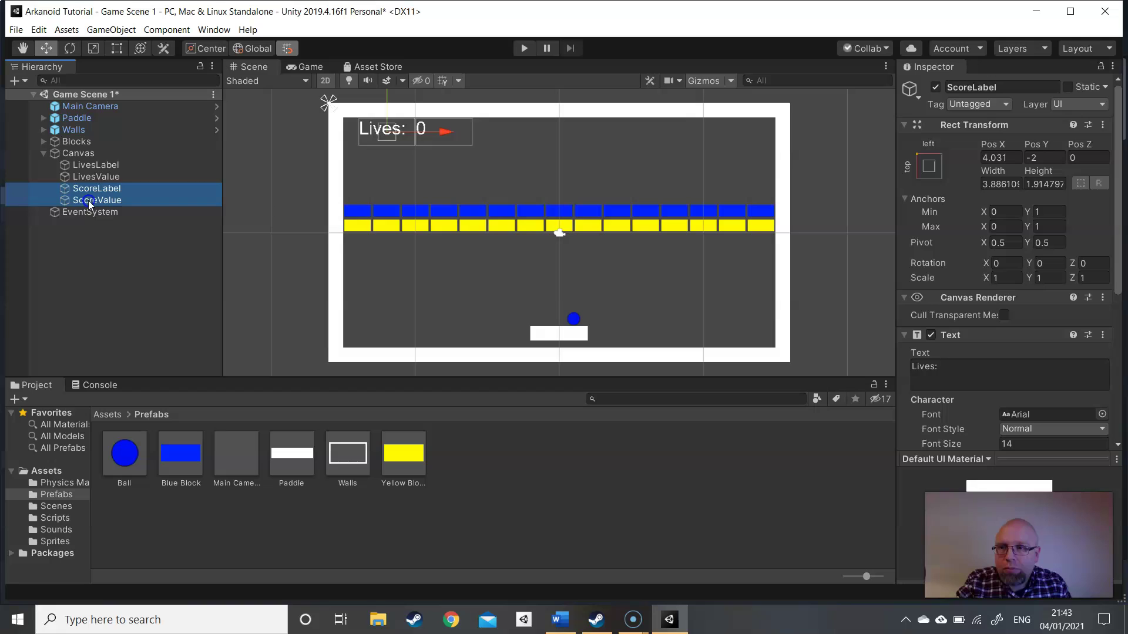
{"action": "left_click_drag", "start_coordinate": [422, 119], "coordinate": [577, 125]}
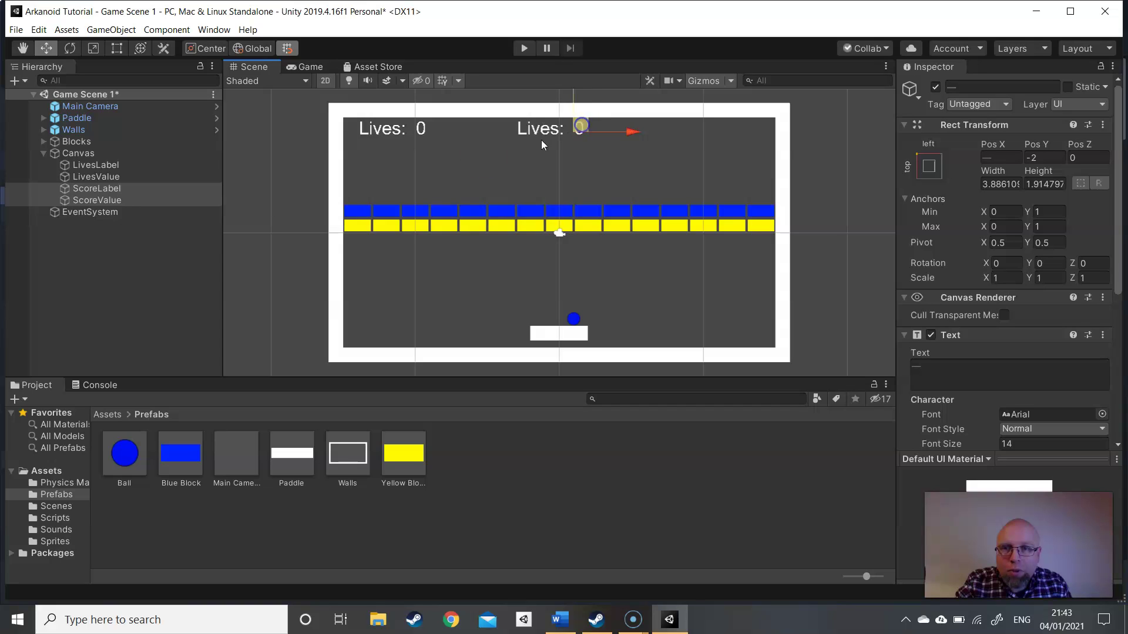
- Change the displayed text of ScoreLabel to "Score:"
{"action": "left_click", "coordinate": [110, 189]}
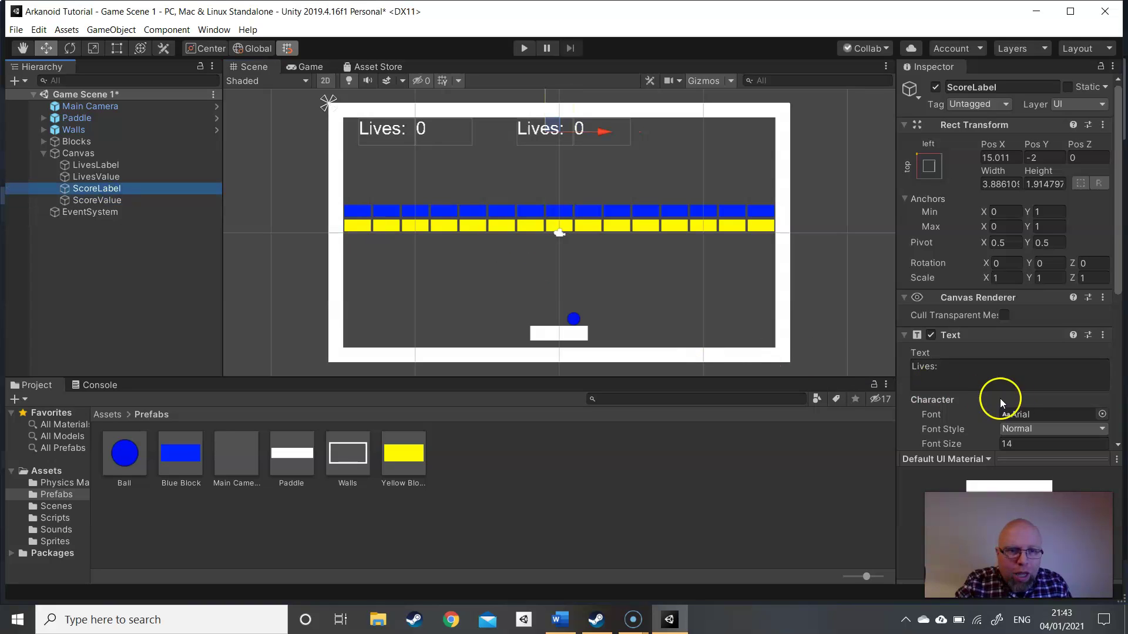
{"action": "left_click", "coordinate": [939, 367]}
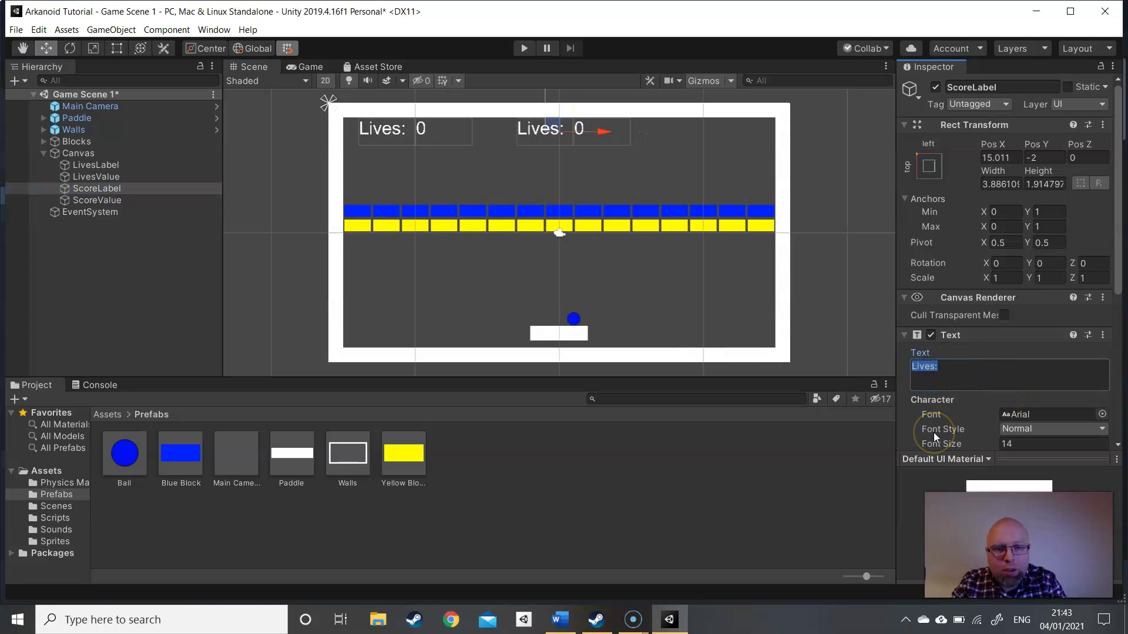
{"action": "key", "text": "Delete"}
{"action": "key", "text": "Delete"}
{"action": "key", "text": "Delete"}
{"action": "key", "text": "Delete"}
{"action": "key", "text": "Delete"}
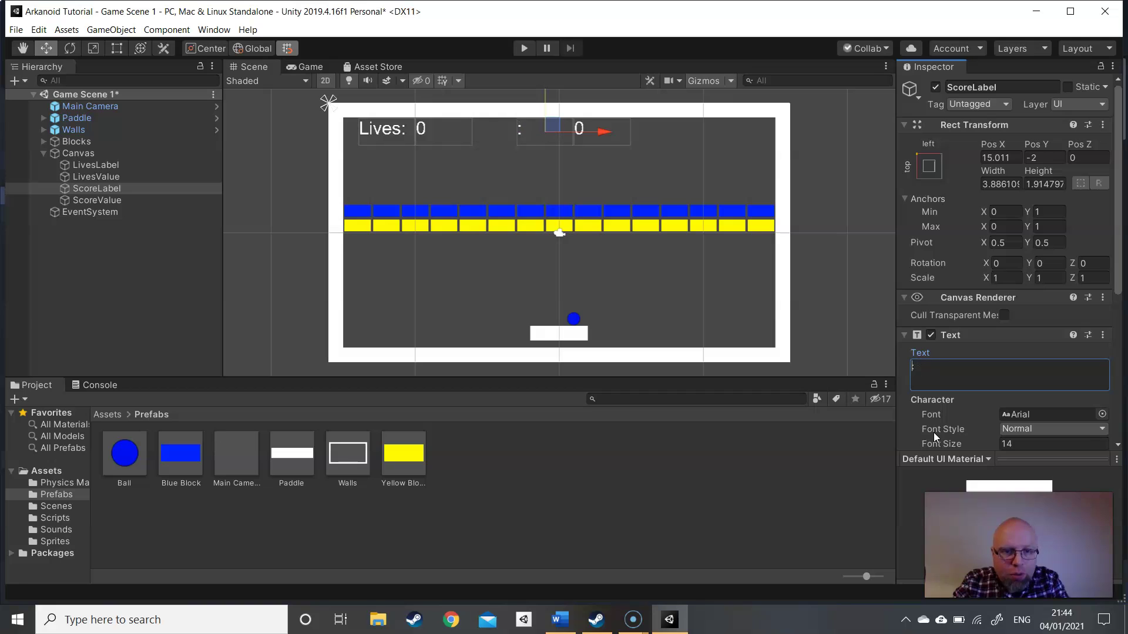
{"action": "type", "text": "Score"}
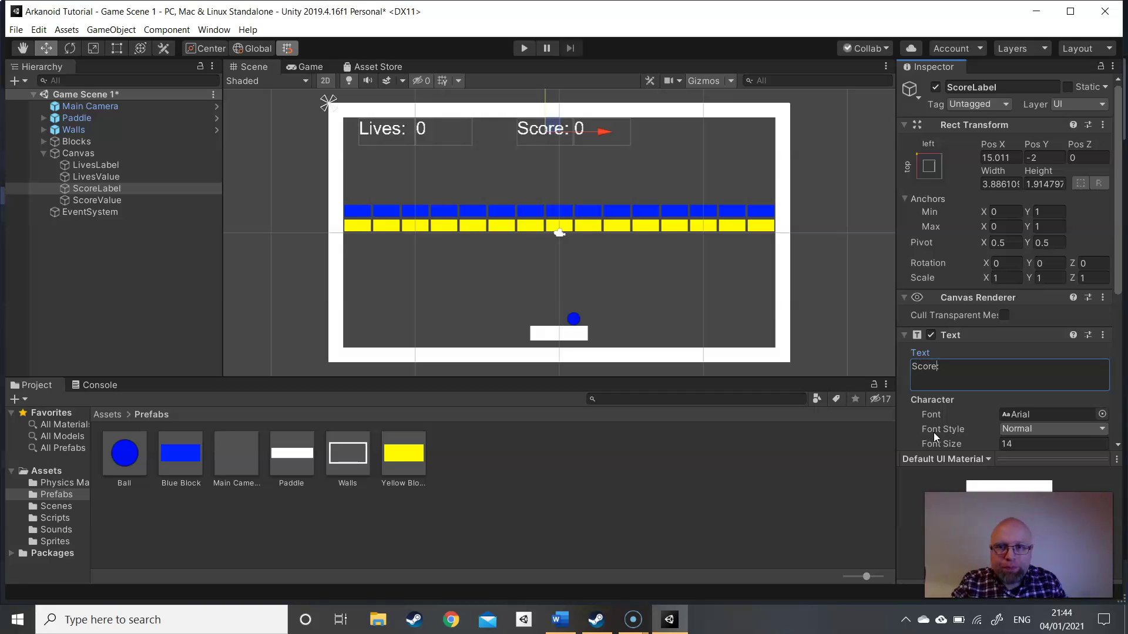
- Duplicate the ScoreLabel and ScoreValue objects together within the Canvas
{"action": "left_click", "coordinate": [115, 190]}
{"action": "left_click", "coordinate": [104, 200], "text": "ctrl"}
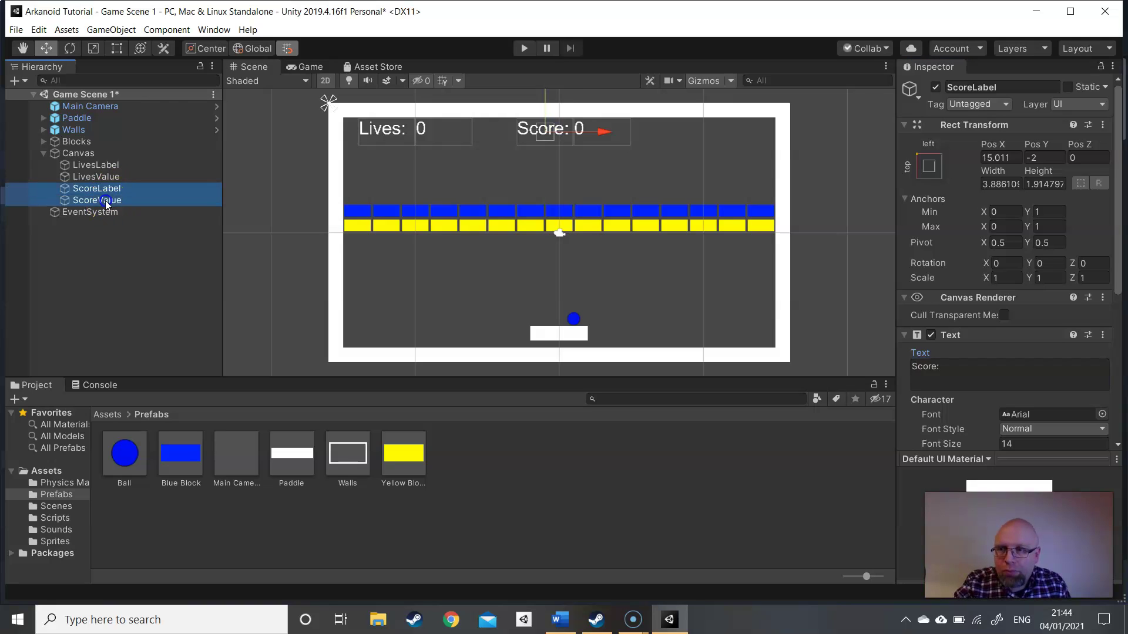
{"action": "key", "text": "ctrl+d"}
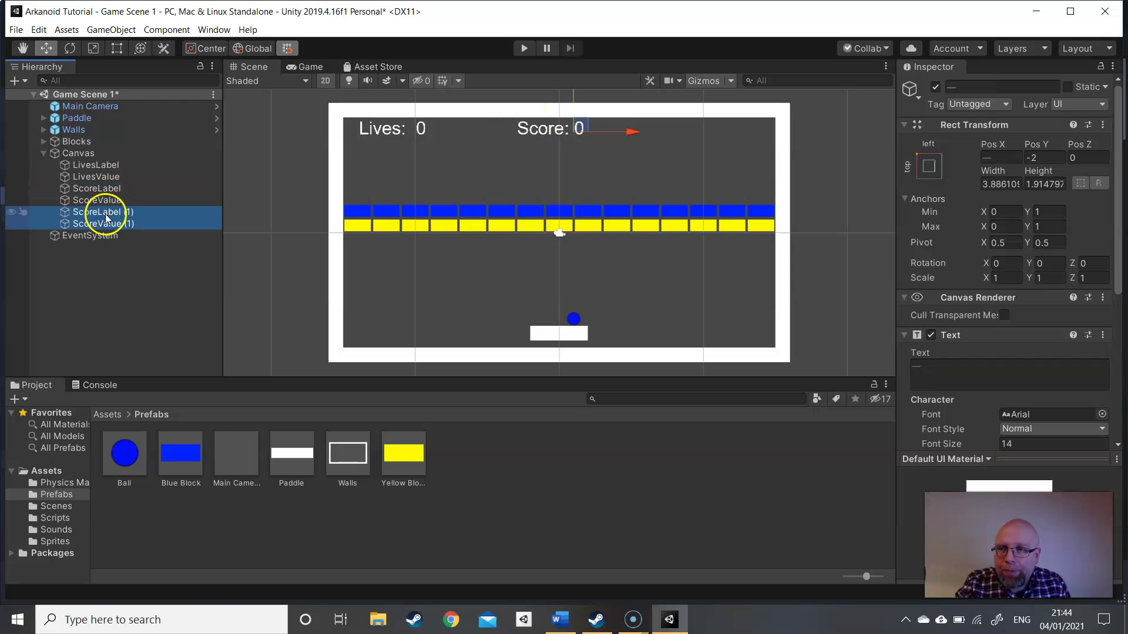
- Rename the two copied score objects as HiScoreLabel and HiScoreValue
{"action": "left_click", "coordinate": [94, 213]}
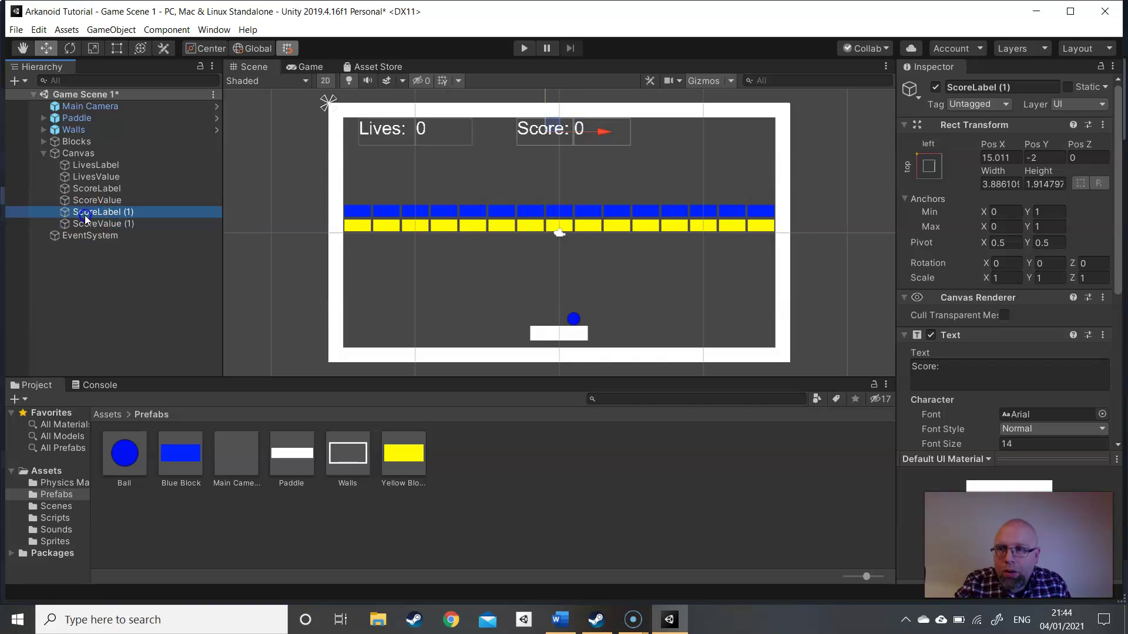
{"action": "left_click", "coordinate": [67, 213]}
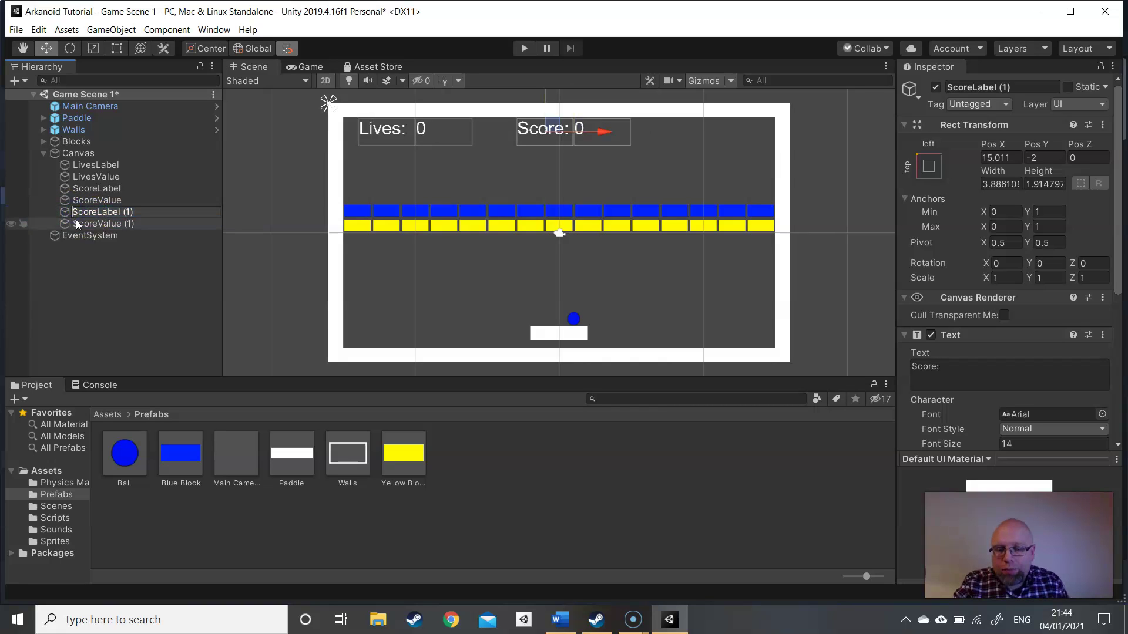
{"action": "type", "text": "Hi"}
{"action": "left_click", "coordinate": [75, 224]}
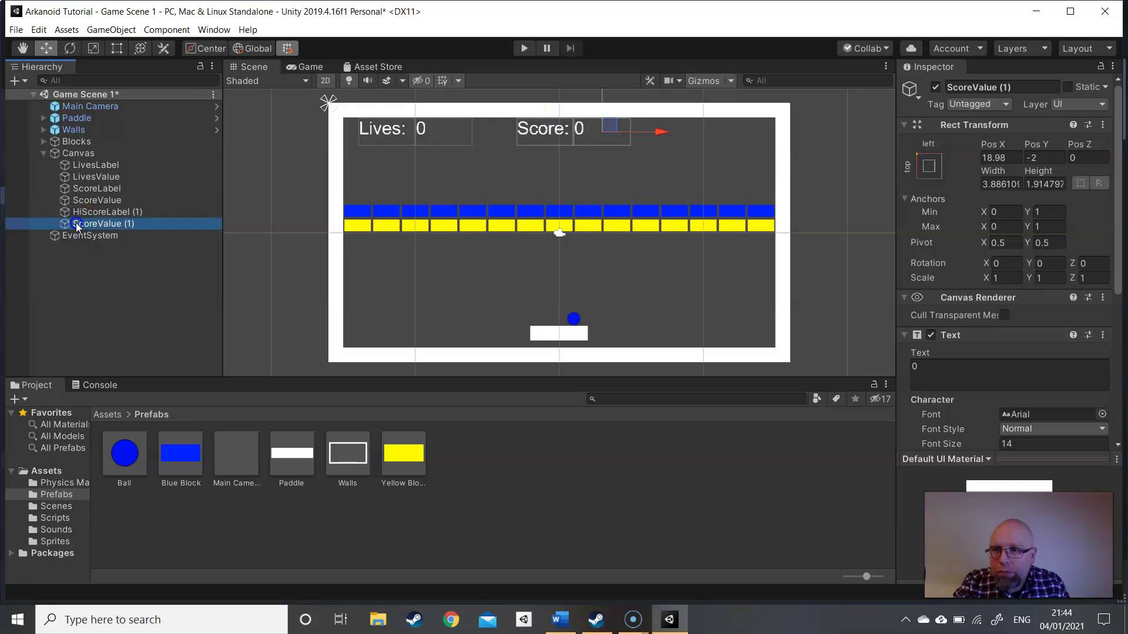
{"action": "left_click", "coordinate": [76, 223]}
{"action": "left_click", "coordinate": [76, 224]}
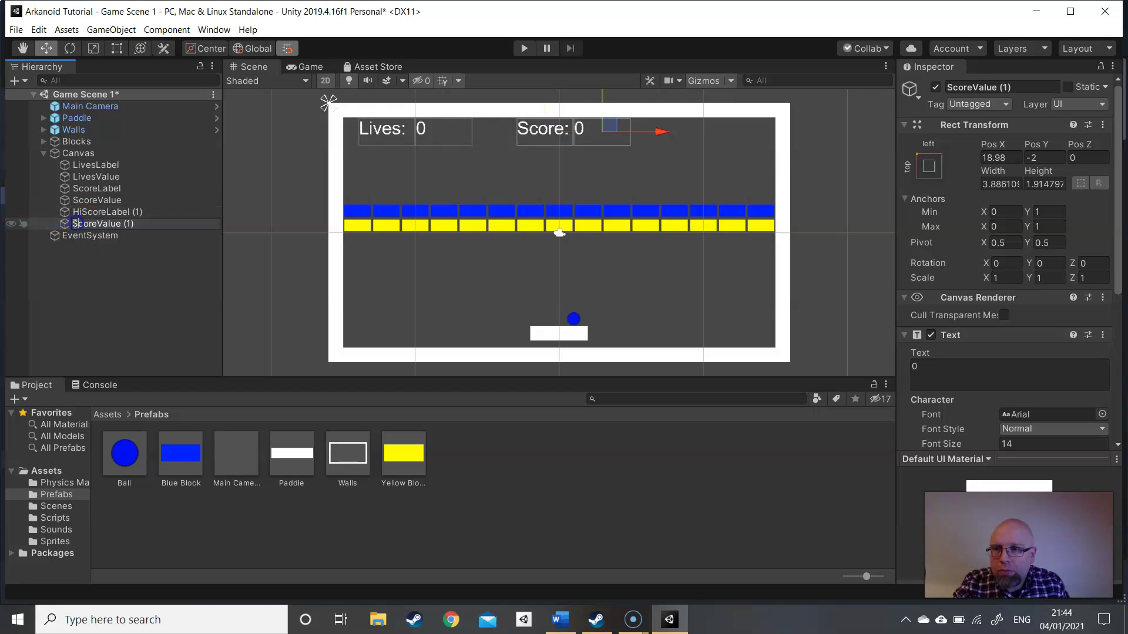
{"action": "type", "text": "Hi"}
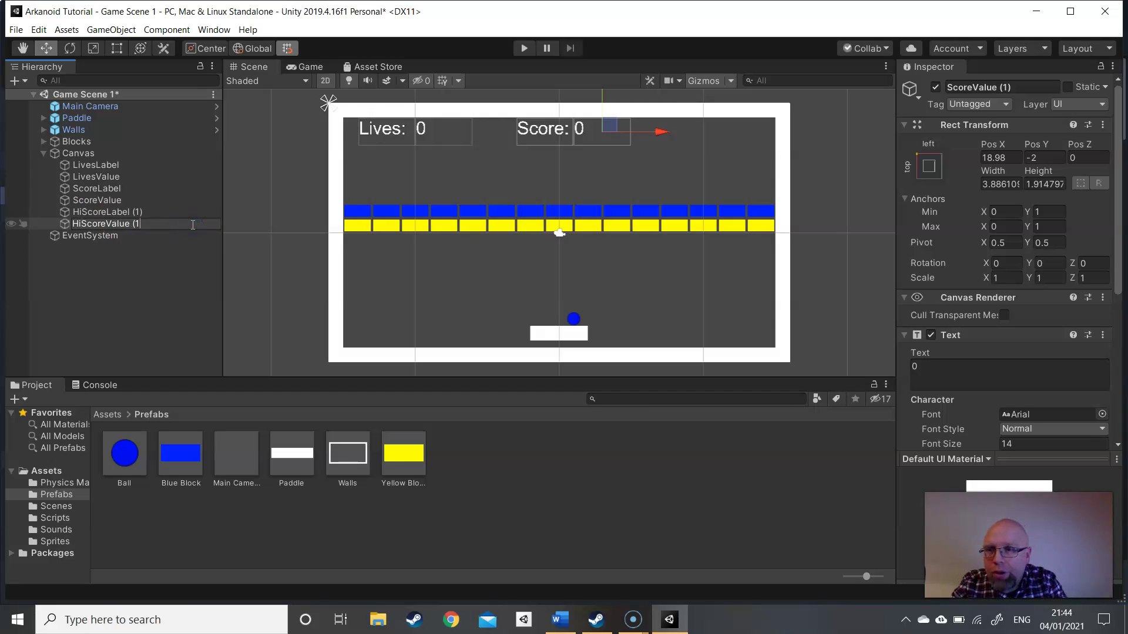
{"action": "left_click", "coordinate": [147, 212]}
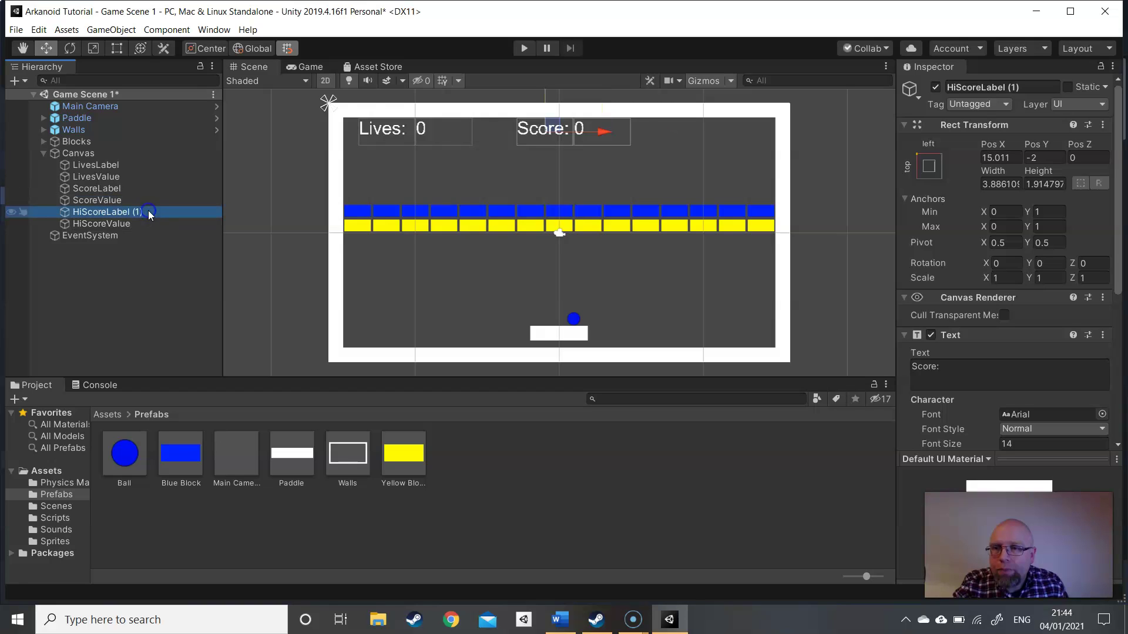
{"action": "left_click", "coordinate": [148, 211]}
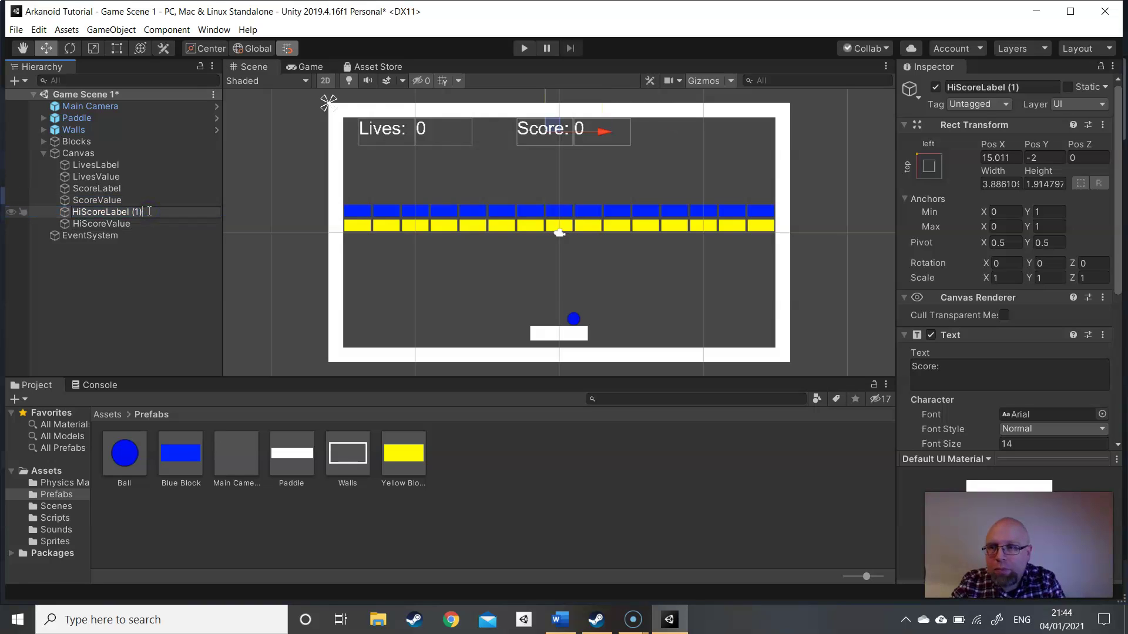
{"action": "key", "text": "BackSpace"}
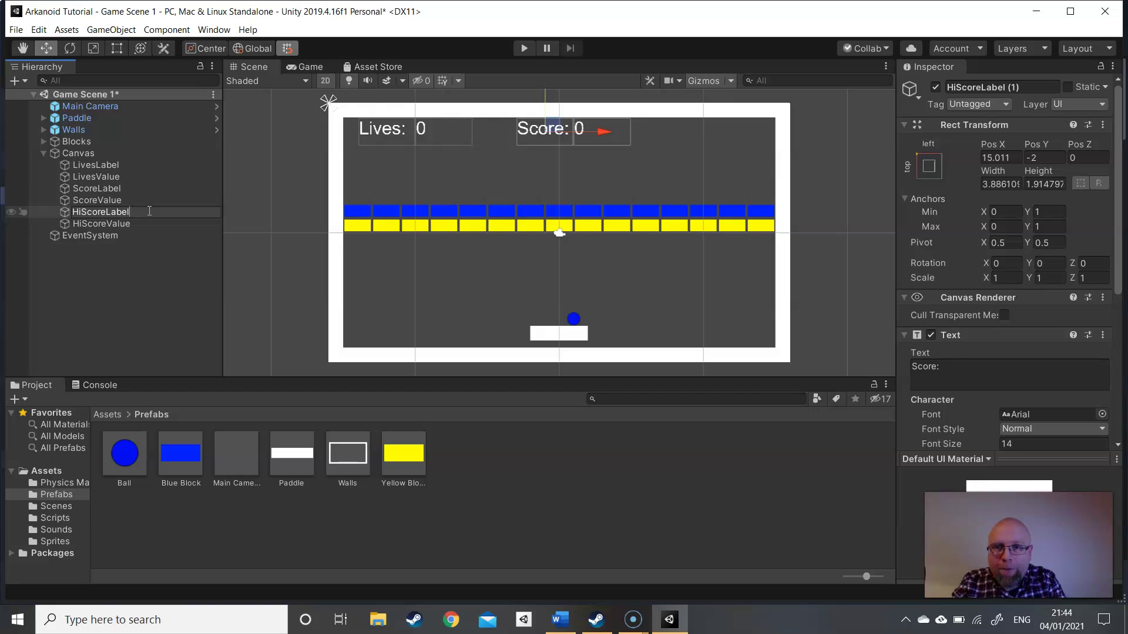
{"action": "key", "text": "Return"}
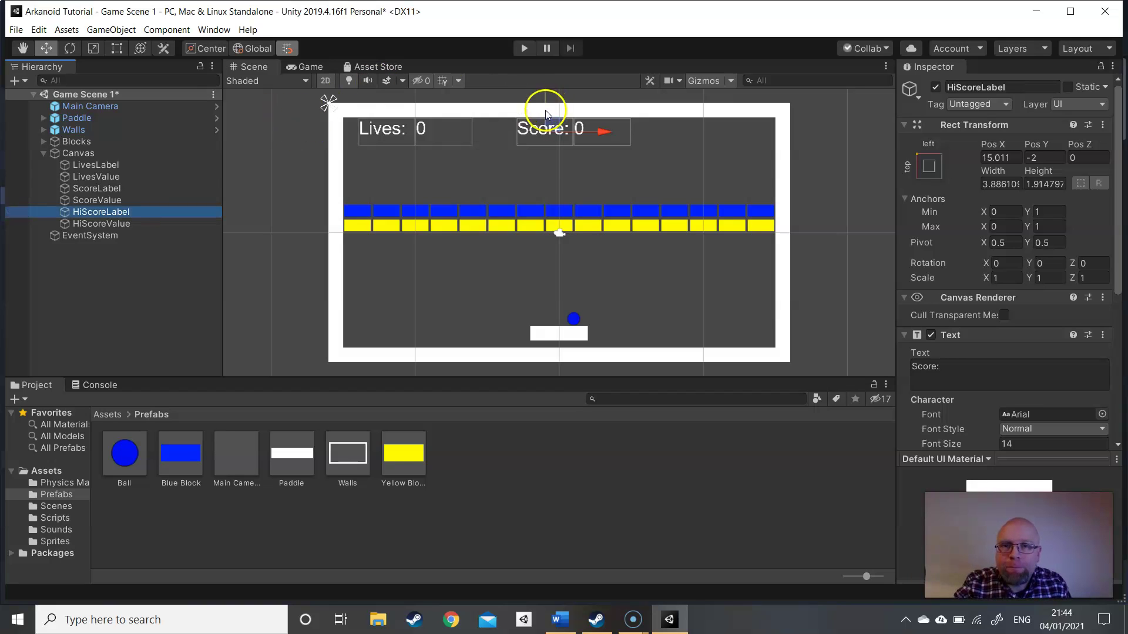
- Move HiScoreLabel and HiScoreValue together to the right of the score texts, with HiScoreLabel at about Pos X 23 and Pos Y -2
{"action": "left_click_drag", "start_coordinate": [546, 113], "coordinate": [690, 135]}
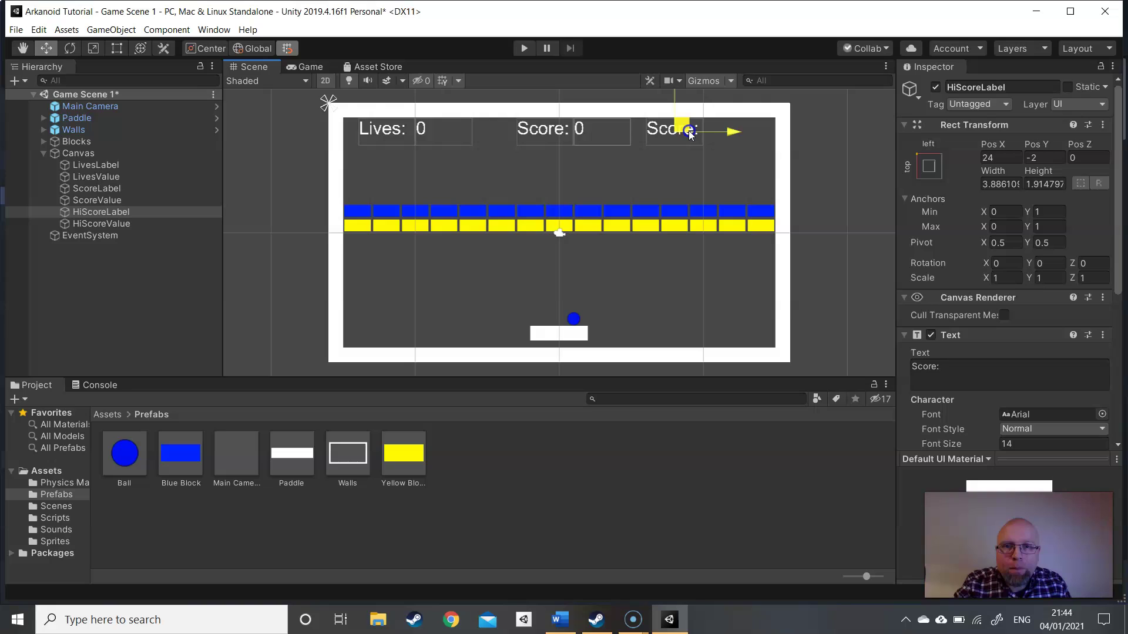
{"action": "key", "text": "ctrl+z"}
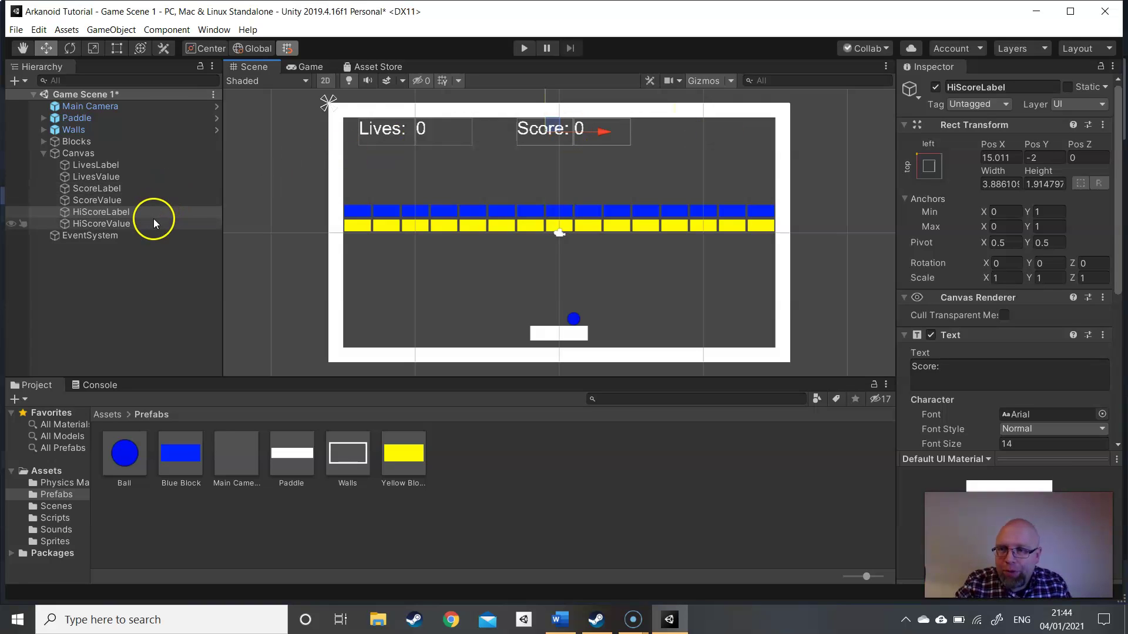
{"action": "left_click", "coordinate": [153, 219], "text": "shift"}
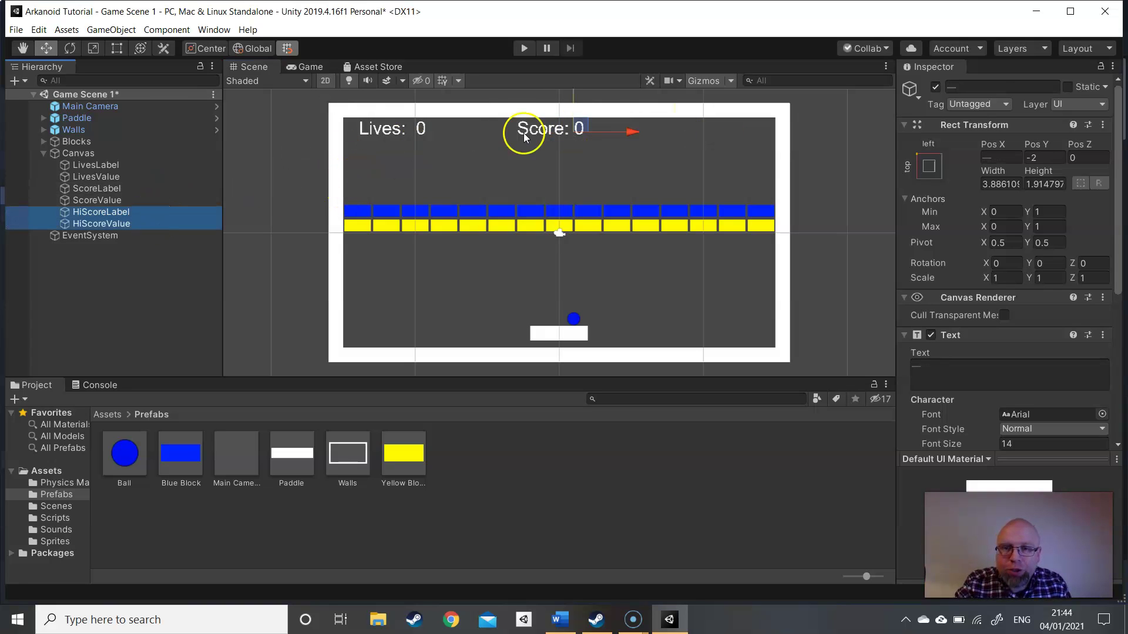
{"action": "left_click_drag", "start_coordinate": [591, 126], "coordinate": [702, 127]}
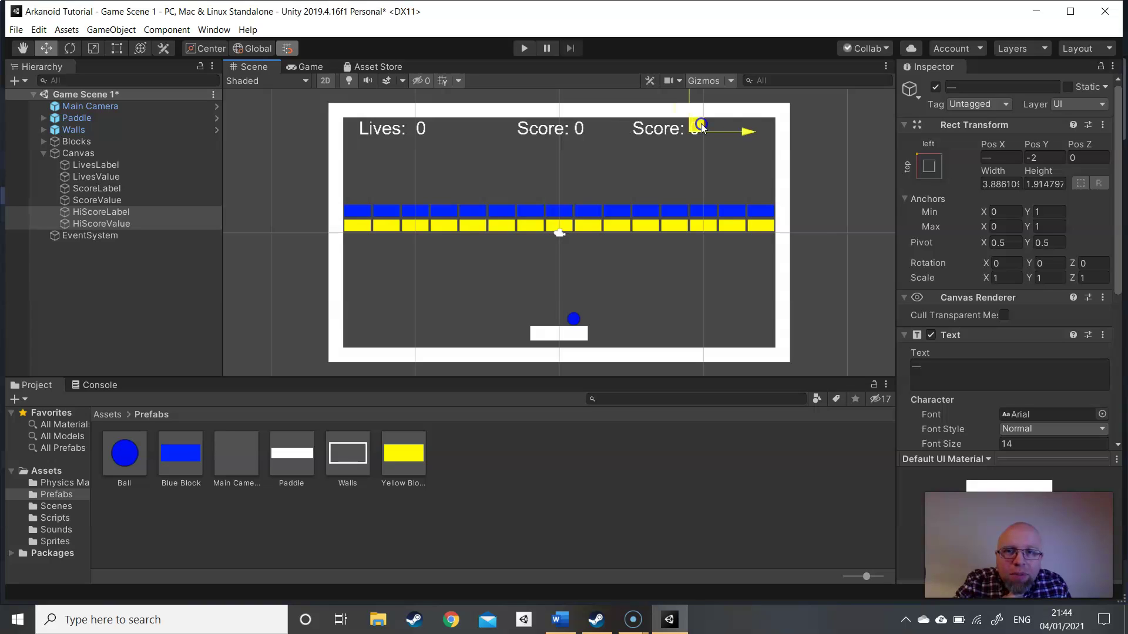
- Change the displayed text of HiScoreLabel to "HiScore:"
{"action": "left_click", "coordinate": [647, 165]}
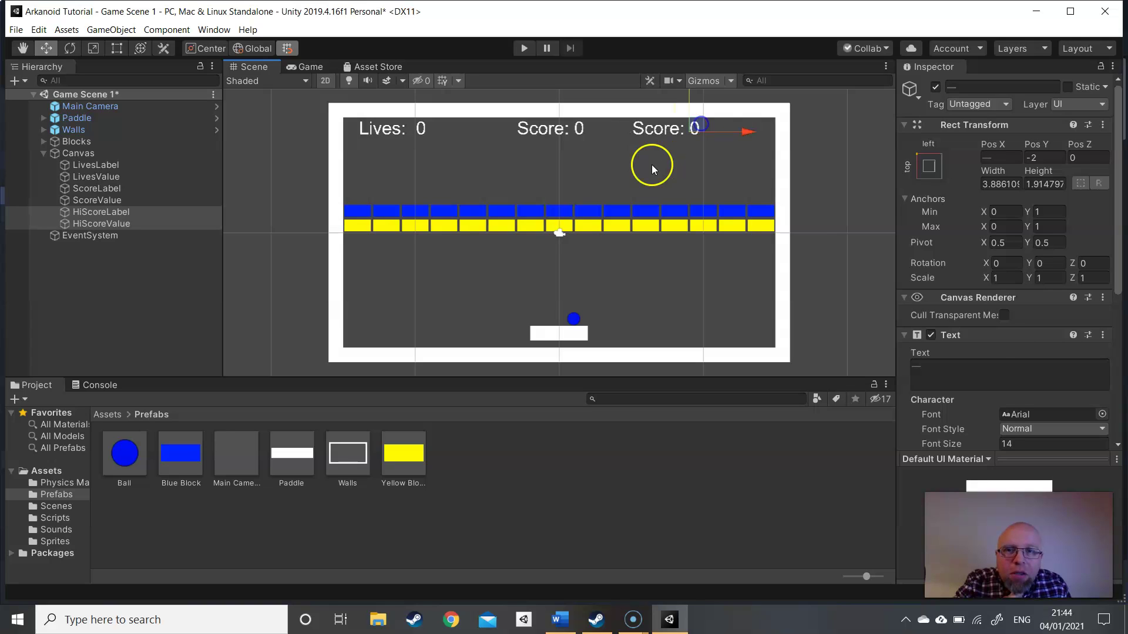
{"action": "left_click", "coordinate": [643, 130]}
{"action": "left_click", "coordinate": [653, 134]}
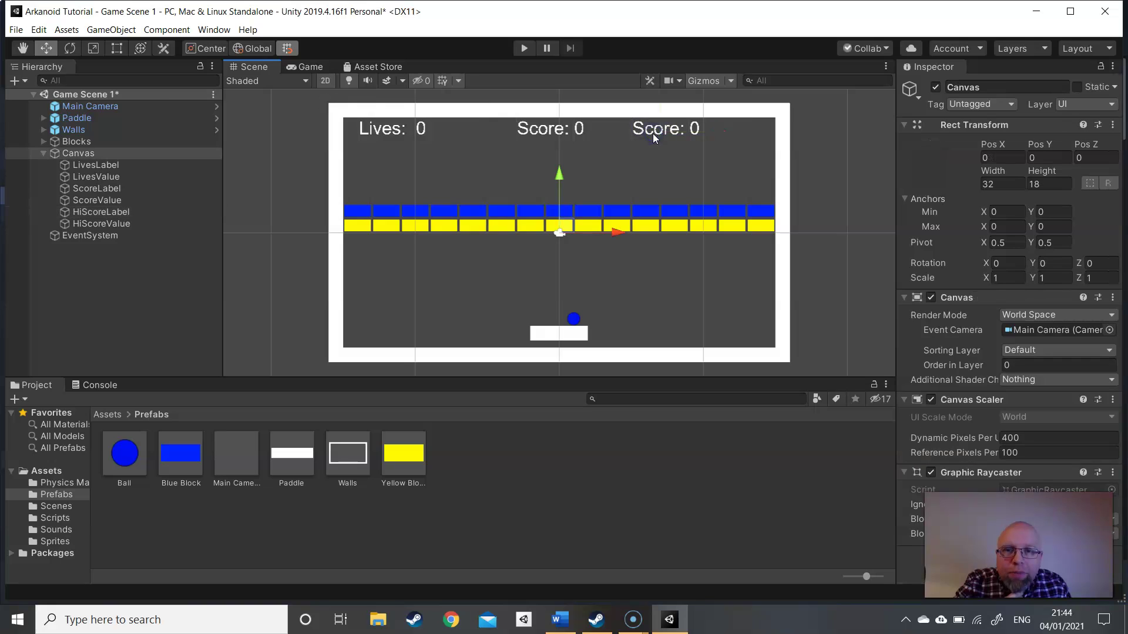
{"action": "left_click", "coordinate": [112, 211]}
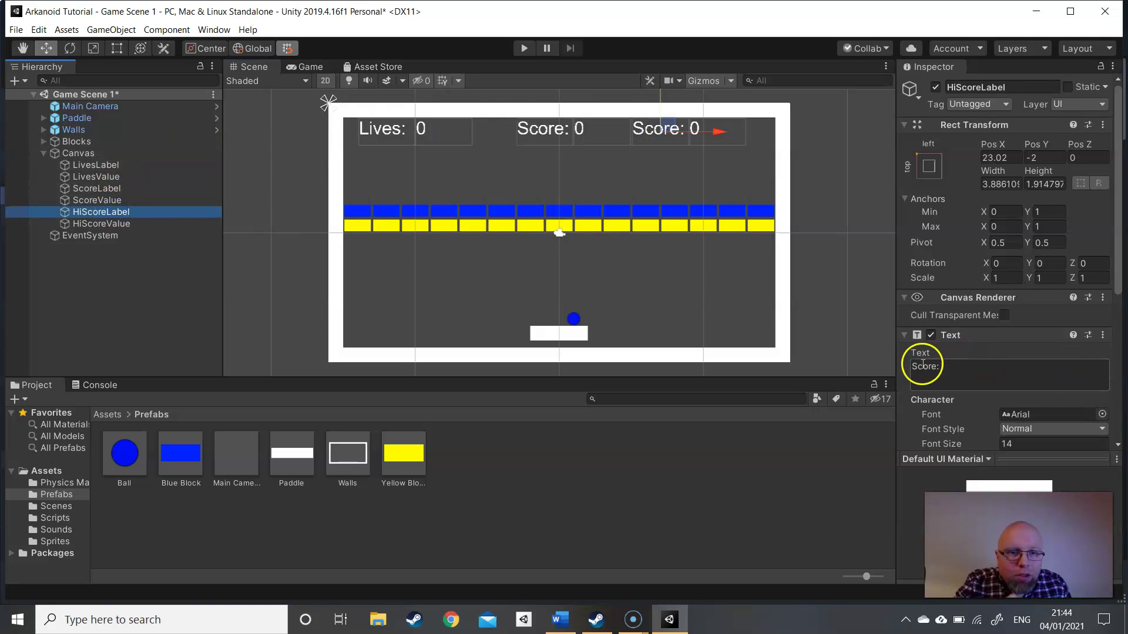
{"action": "left_click", "coordinate": [912, 365]}
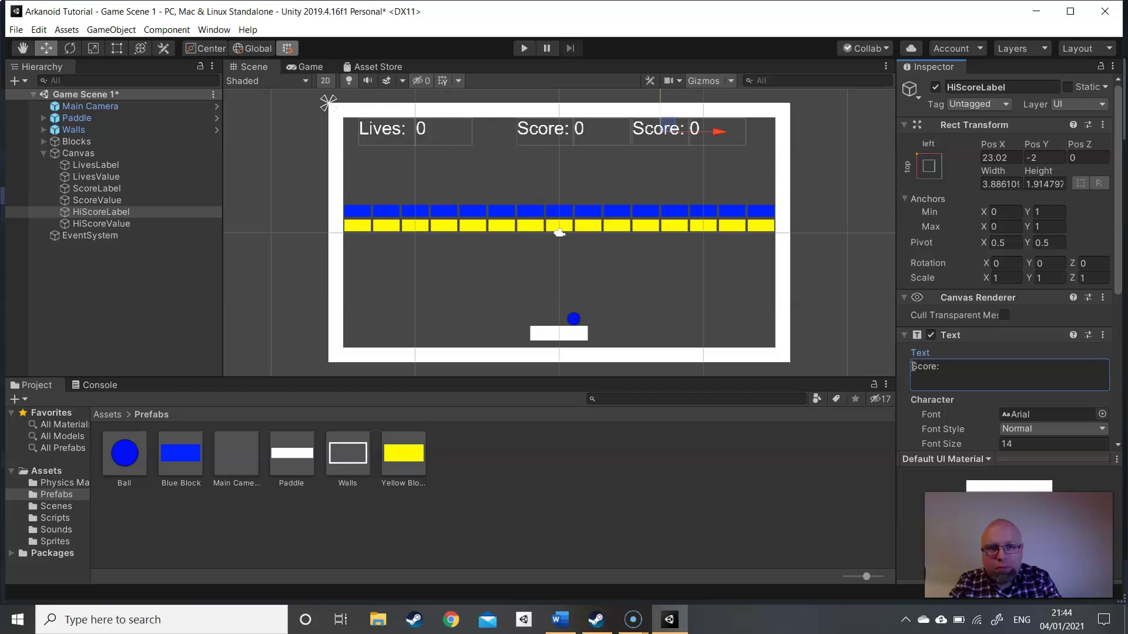
{"action": "left_click", "coordinate": [912, 365]}
{"action": "type", "text": "Hi"}
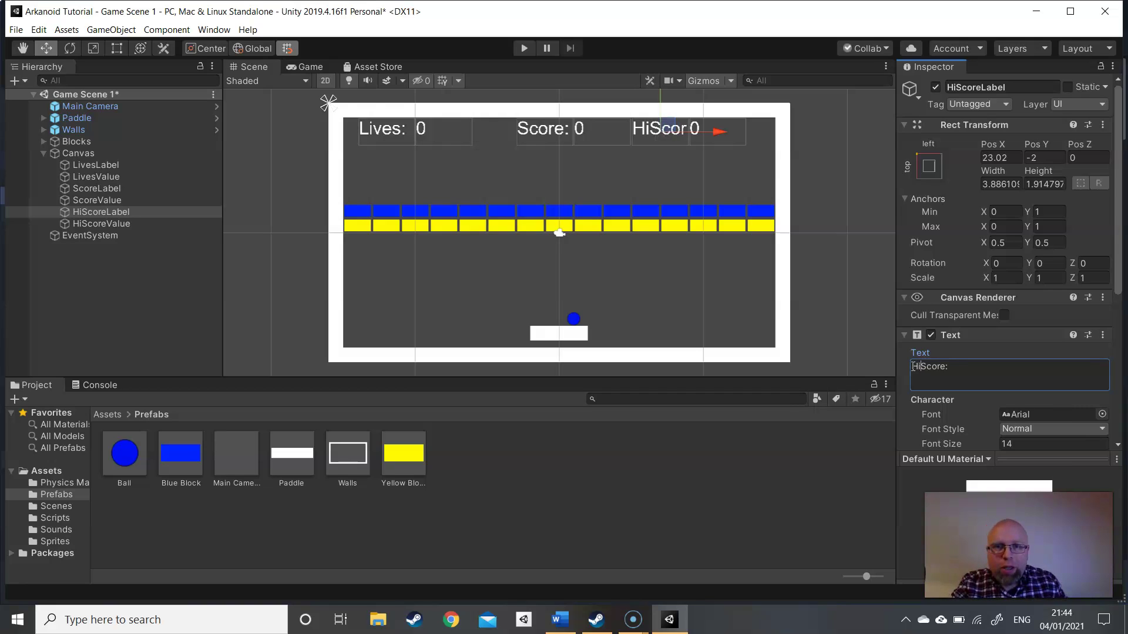
{"action": "left_click", "coordinate": [693, 182]}
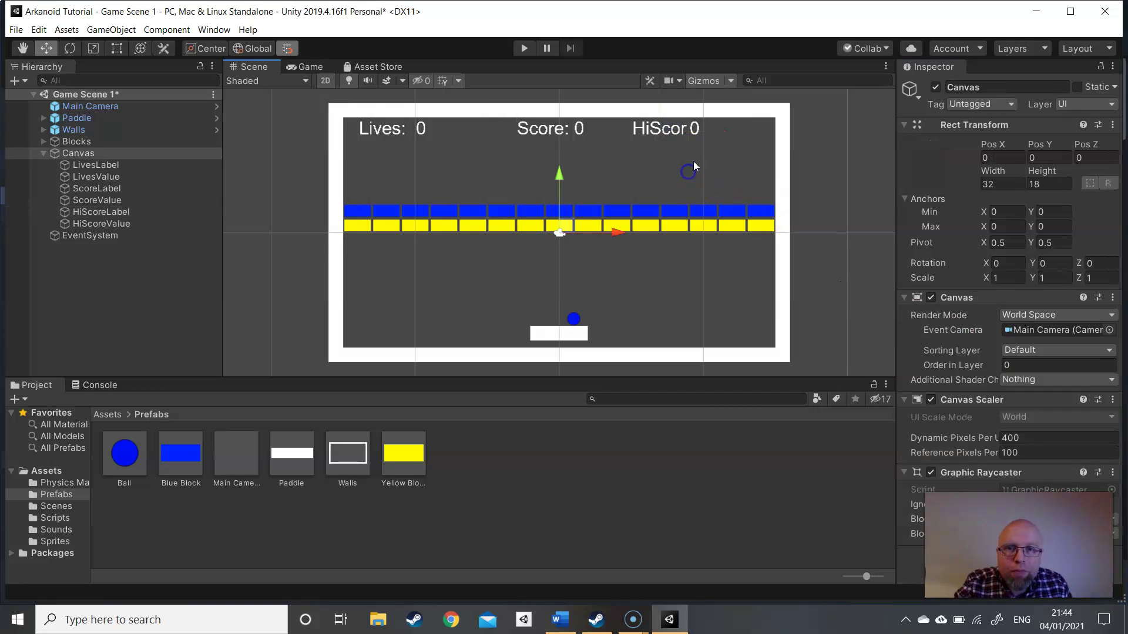
{"action": "left_click", "coordinate": [664, 129]}
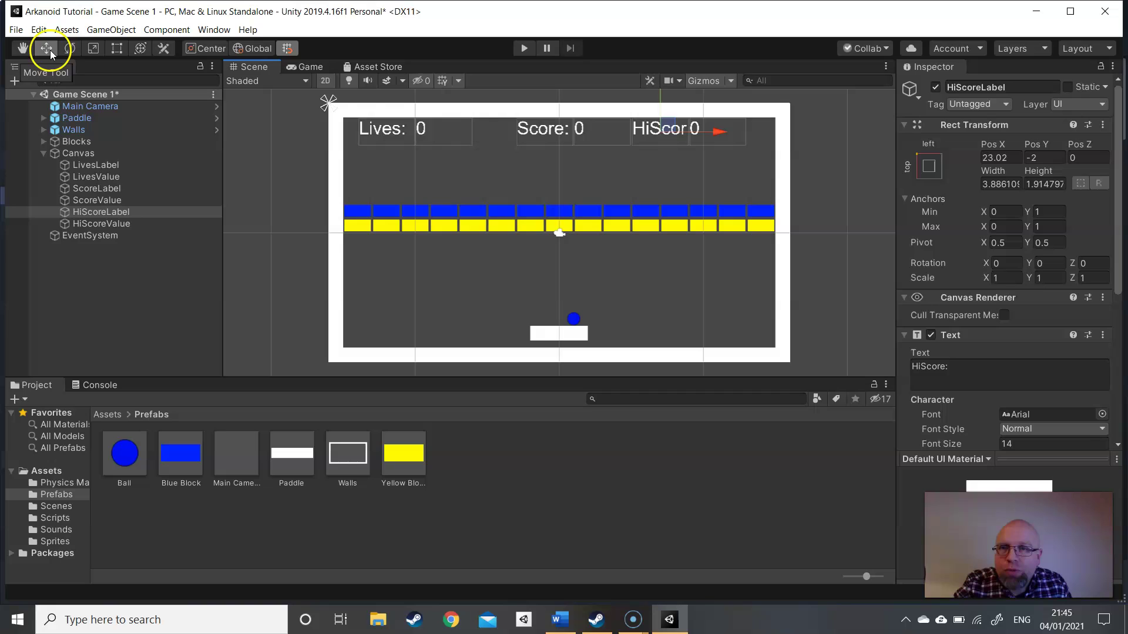
- Move ScoreLabel and ScoreValue together closer to the lives texts, placing ScoreLabel at about Pos X 11 and Pos Y -2
{"action": "left_click", "coordinate": [132, 191]}
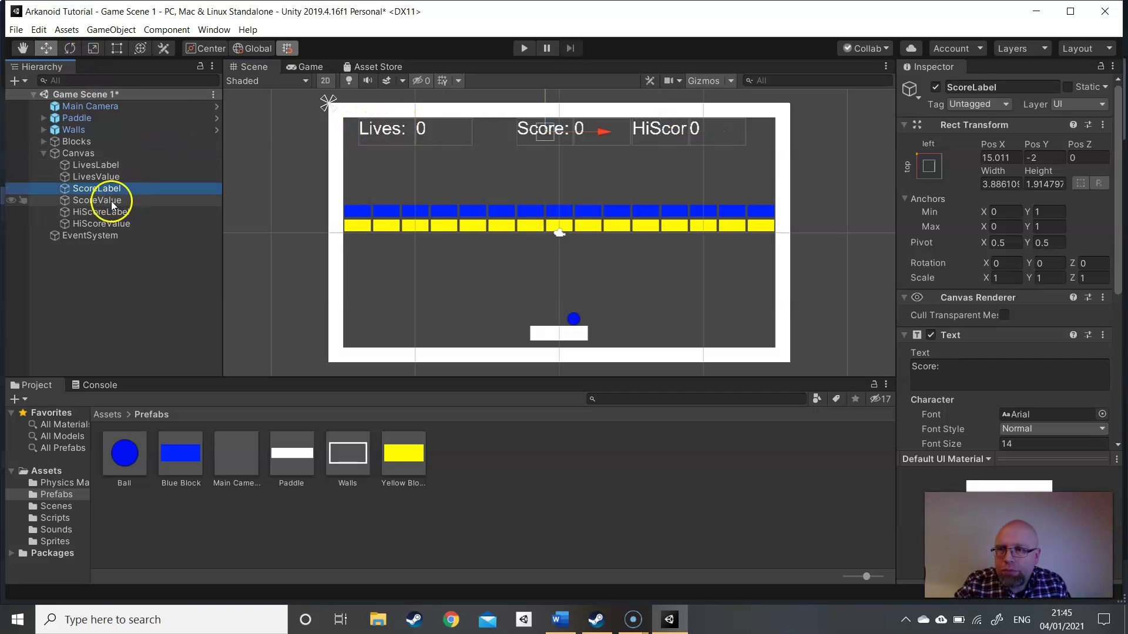
{"action": "left_click", "coordinate": [111, 201], "text": "ctrl"}
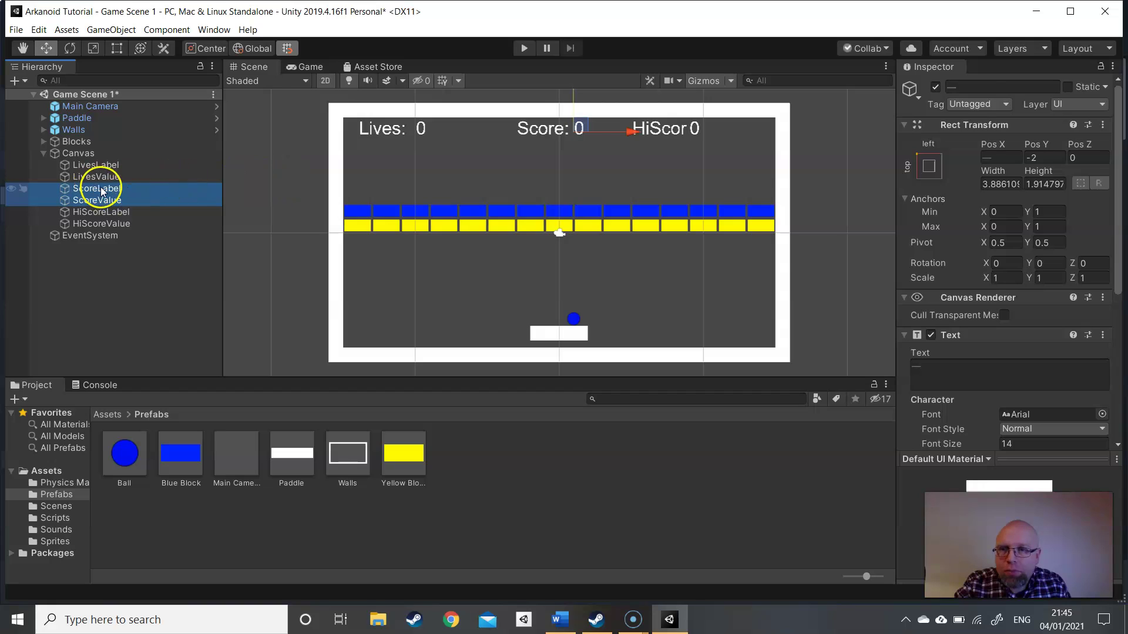
{"action": "left_click", "coordinate": [102, 192]}
{"action": "left_click", "coordinate": [104, 201], "text": "ctrl"}
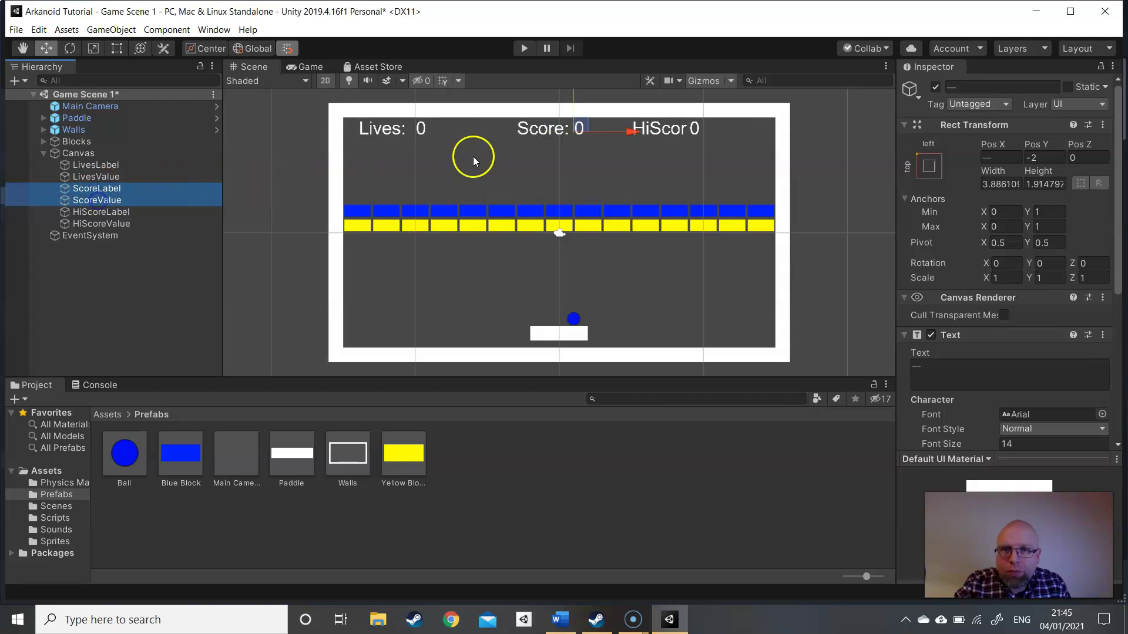
{"action": "left_click_drag", "start_coordinate": [574, 130], "coordinate": [532, 128]}
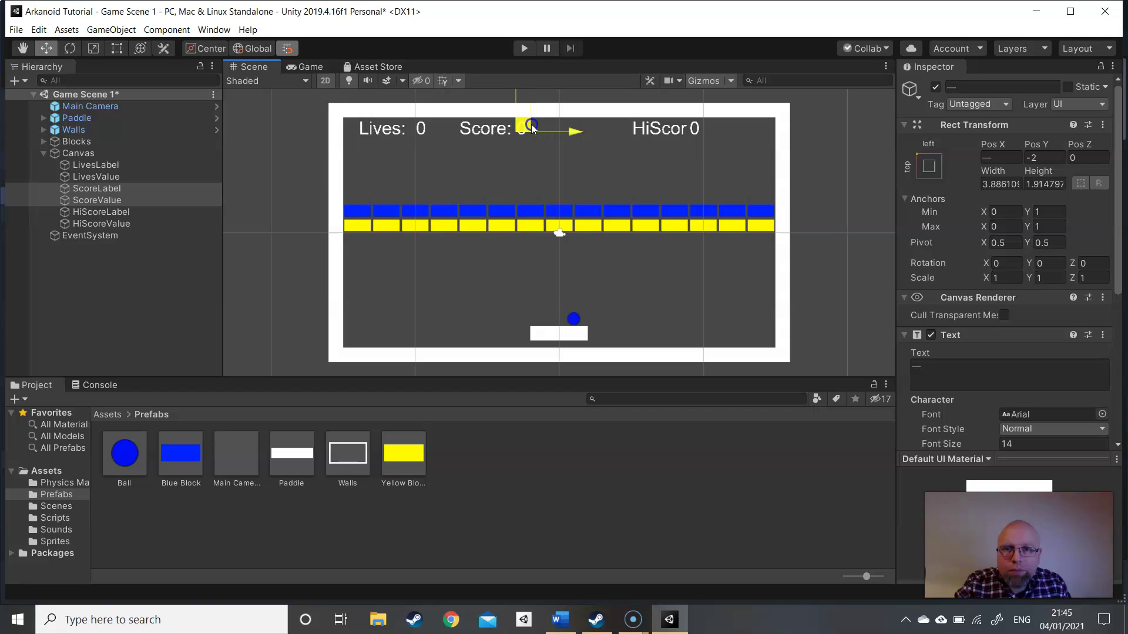
- Widen the HiScoreLabel rectangle to about 5.0 by extending its left edge so the whole "HiScore:" text fits
{"action": "left_click", "coordinate": [654, 126]}
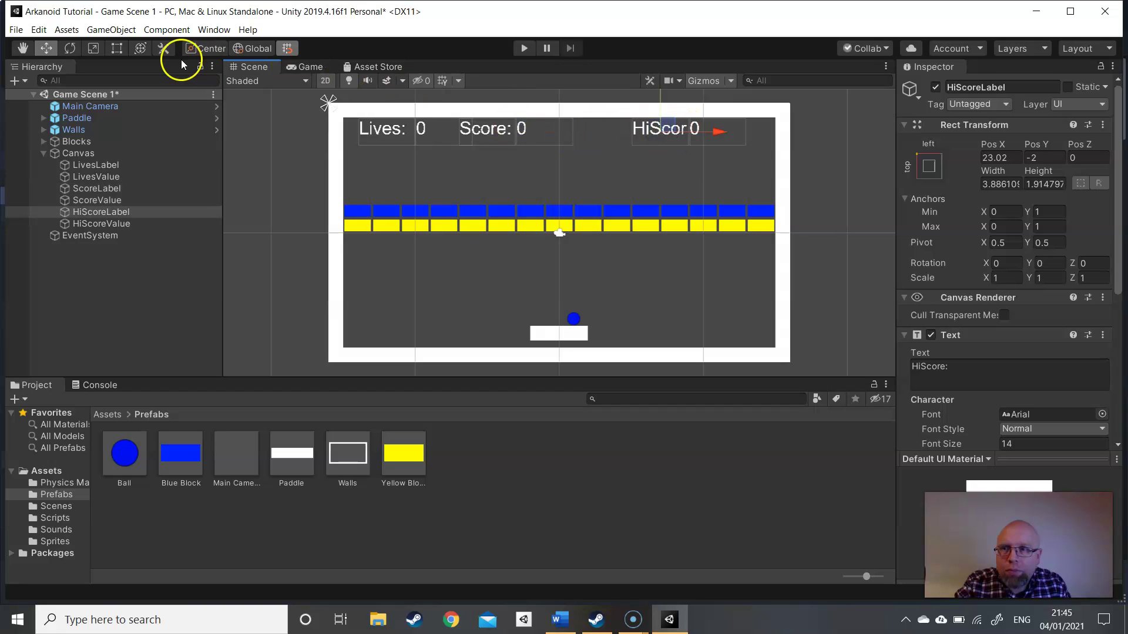
{"action": "left_click", "coordinate": [116, 48]}
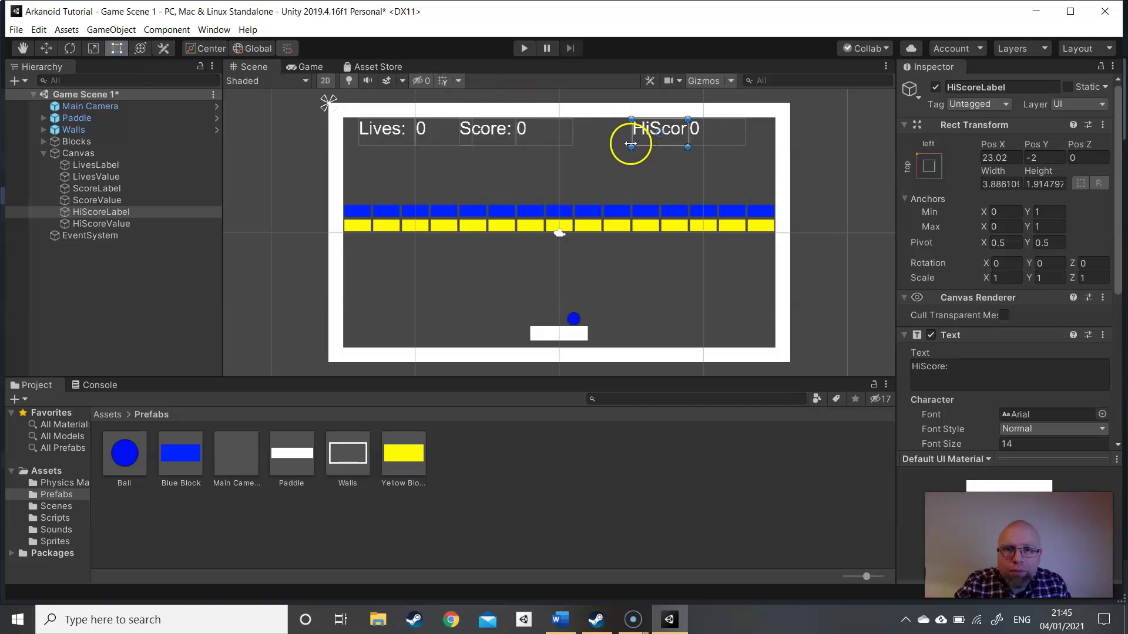
{"action": "left_click_drag", "start_coordinate": [631, 147], "coordinate": [615, 147]}
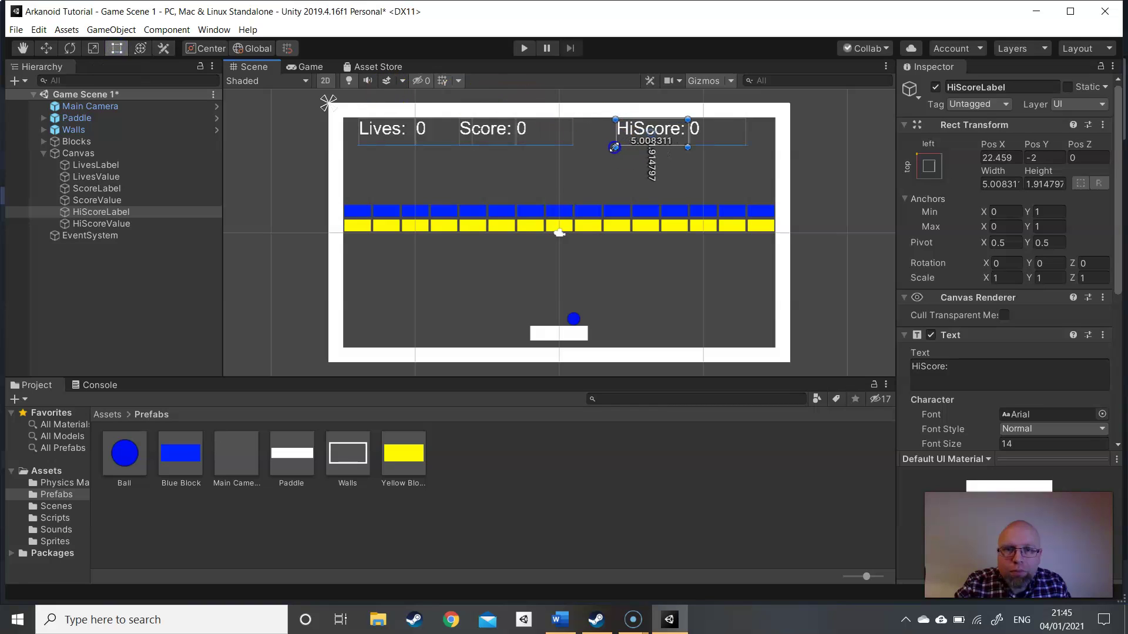
{"action": "left_click", "coordinate": [644, 164]}
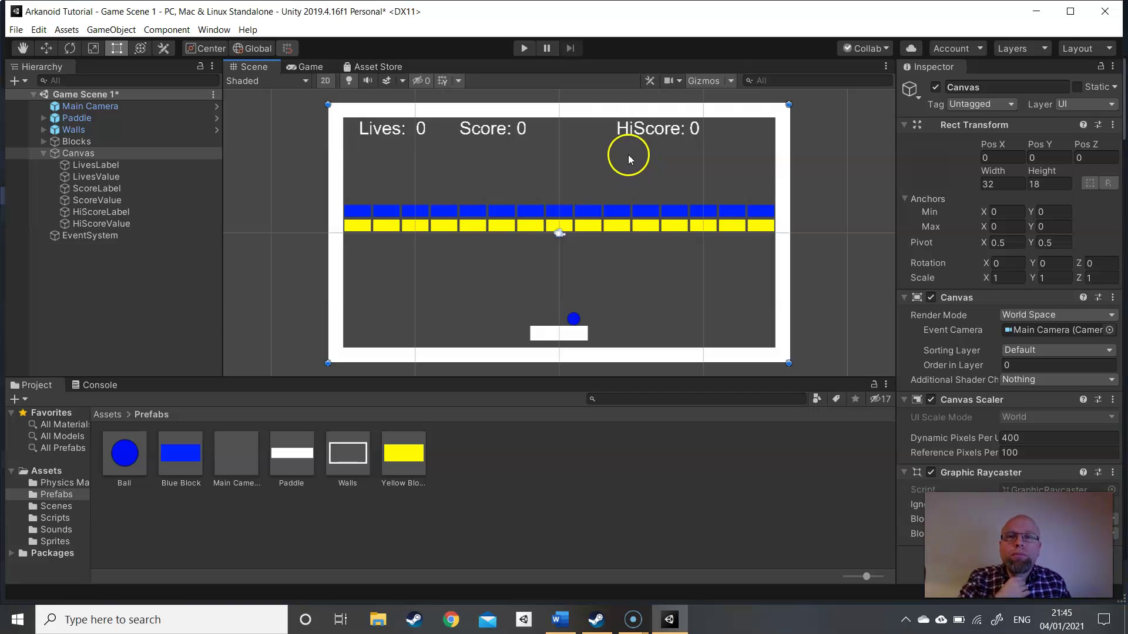
- Shift ScoreLabel and ScoreValue together slightly right to space them more evenly between the lives and high-score texts
{"action": "left_click", "coordinate": [489, 131]}
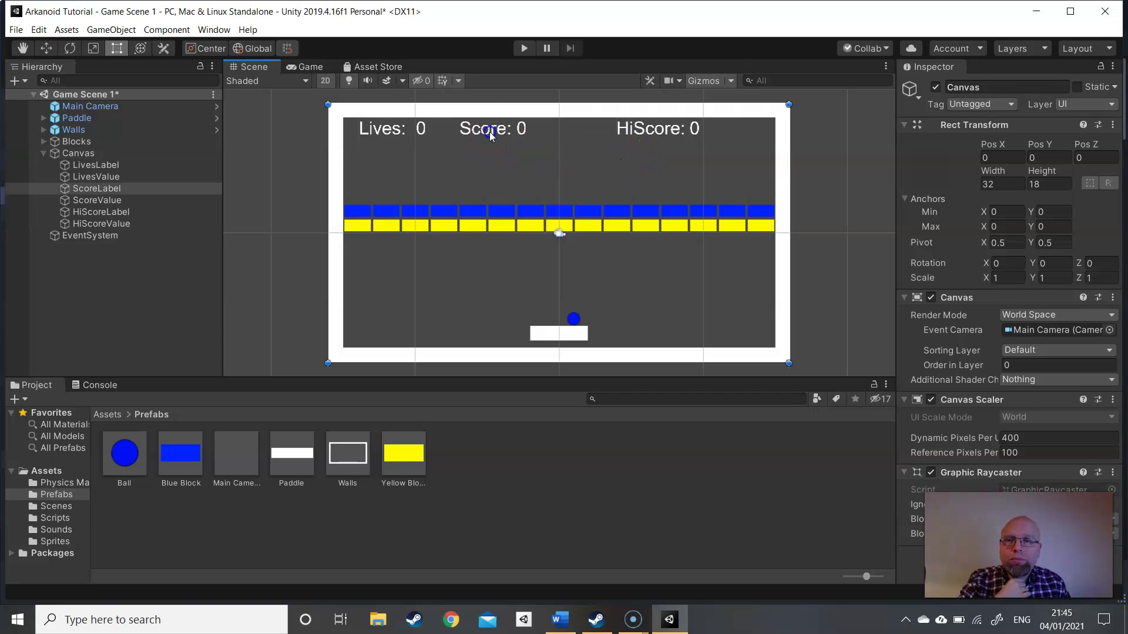
{"action": "left_click", "coordinate": [140, 201], "text": "ctrl"}
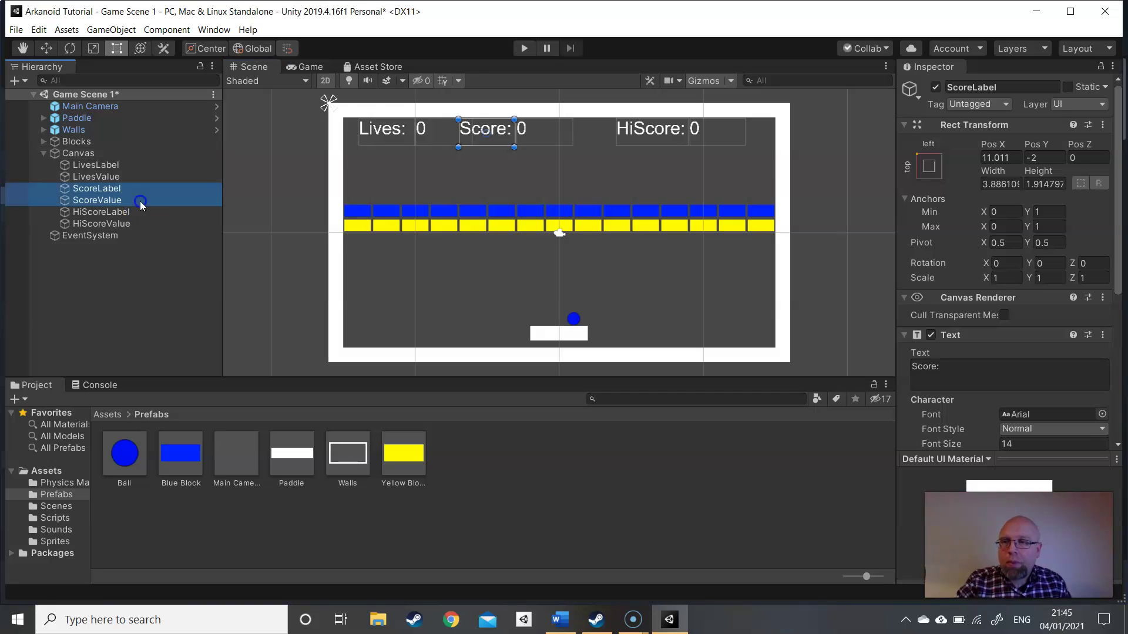
{"action": "left_click", "coordinate": [45, 49]}
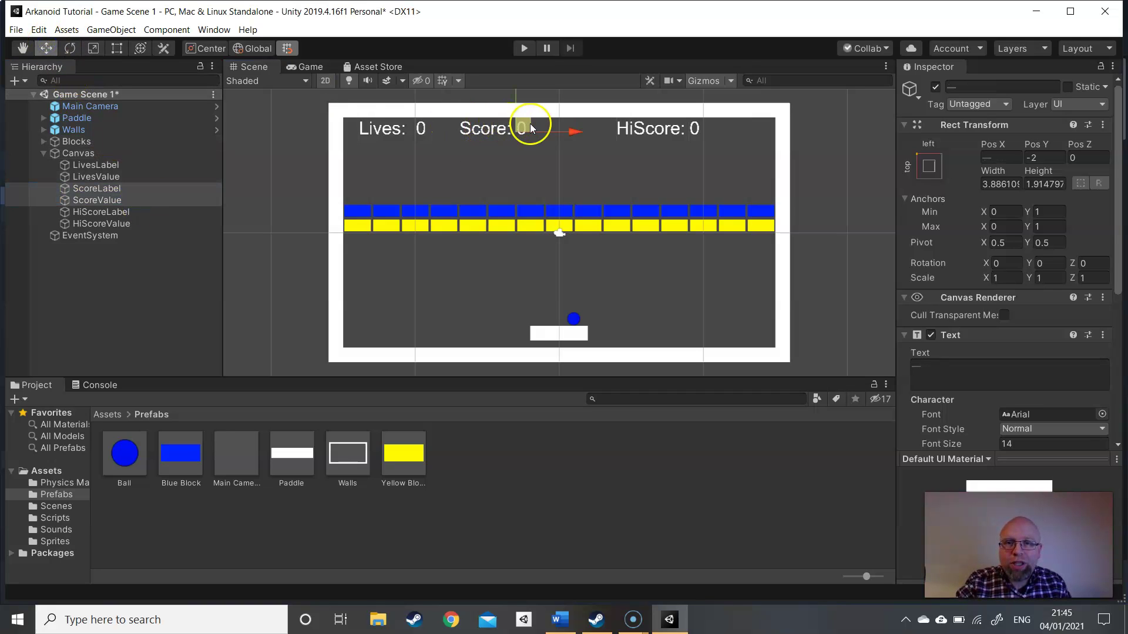
{"action": "left_click_drag", "start_coordinate": [531, 125], "coordinate": [545, 128]}
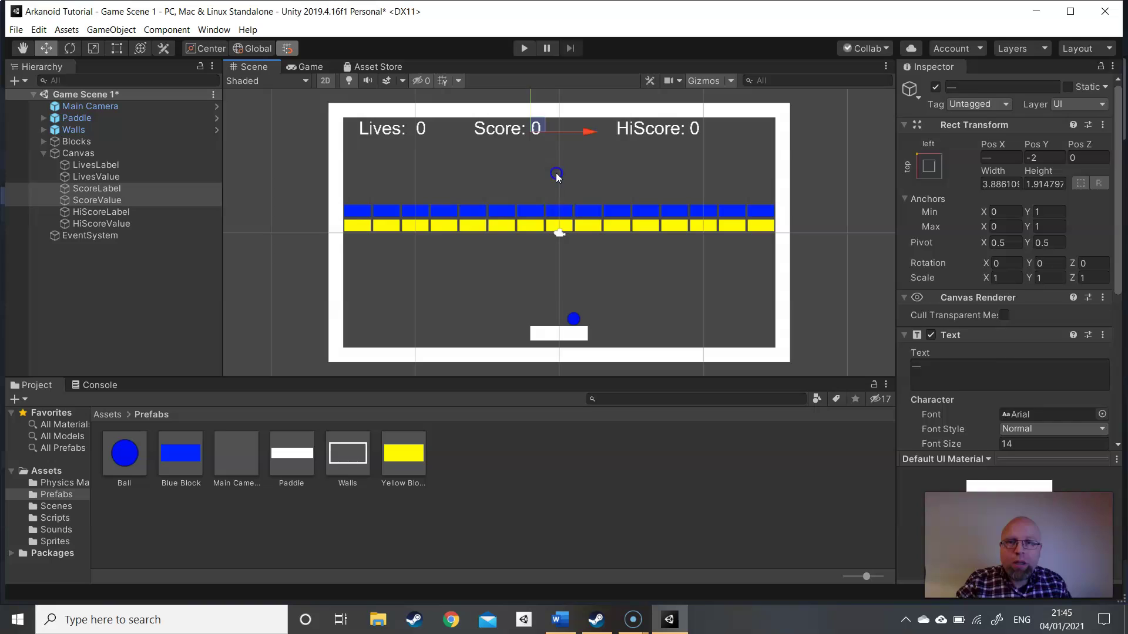
{"action": "left_click", "coordinate": [559, 175]}
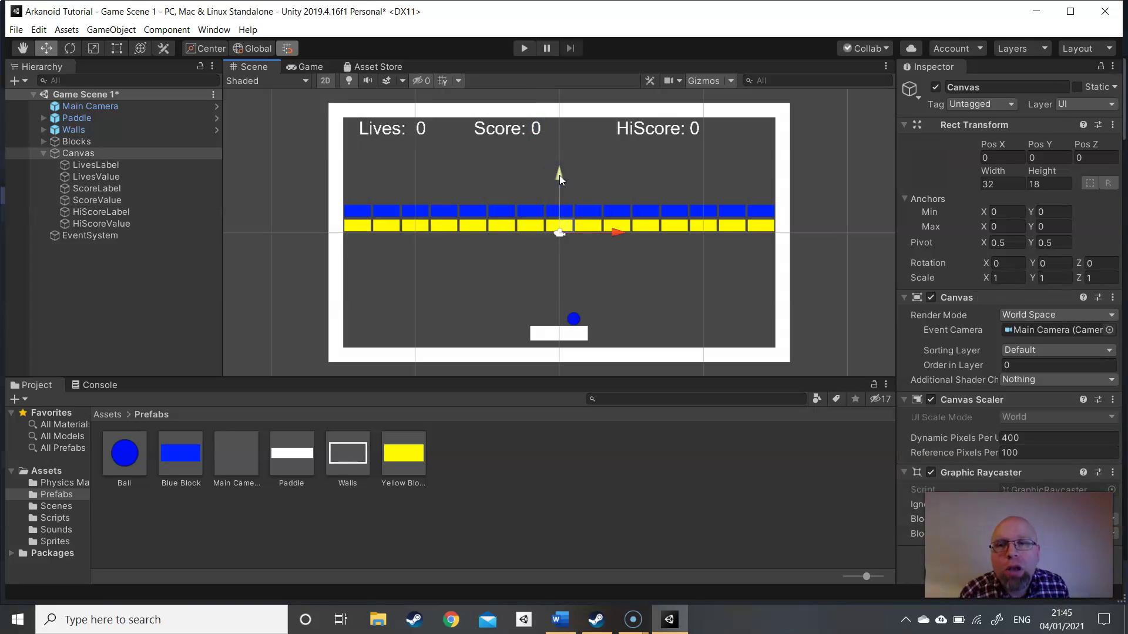
- Play-test the scene, launching balls and moving the paddle to check the lives, score and high-score texts during gameplay
{"action": "left_click", "coordinate": [525, 48]}
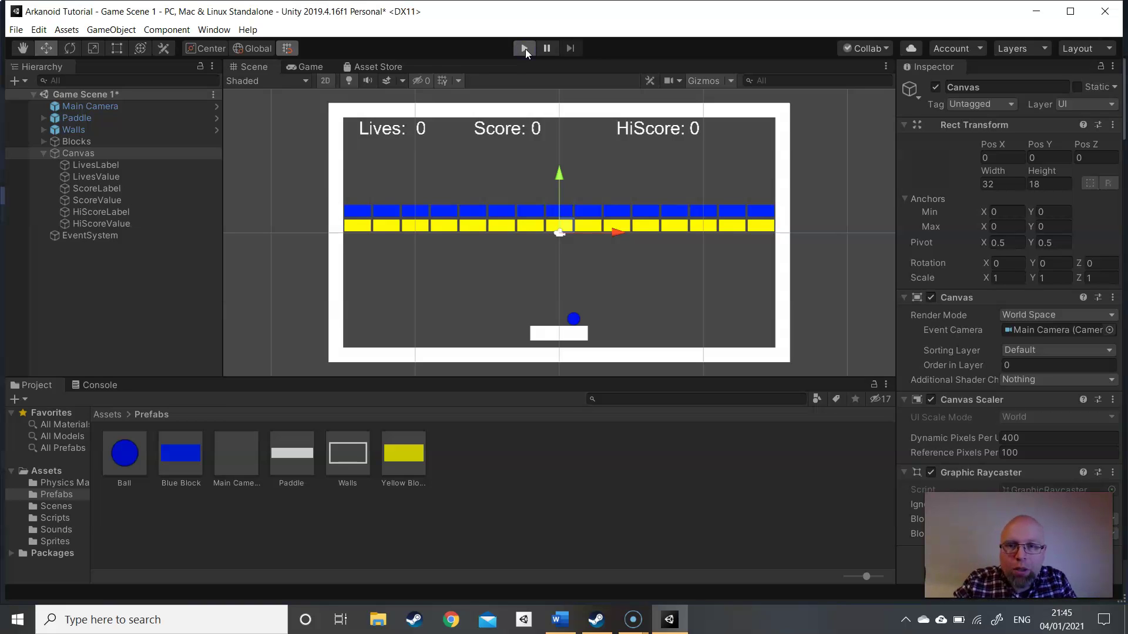
{"action": "key", "text": "Left"}
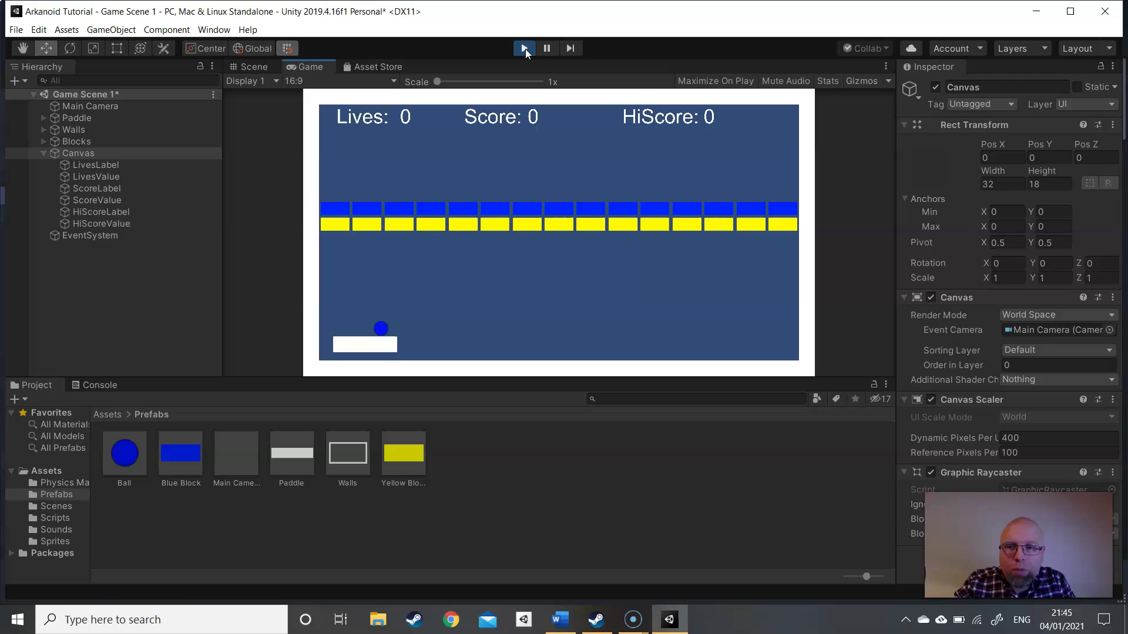
{"action": "key", "text": "Right"}
{"action": "key", "text": "space"}
{"action": "key", "text": "Left"}
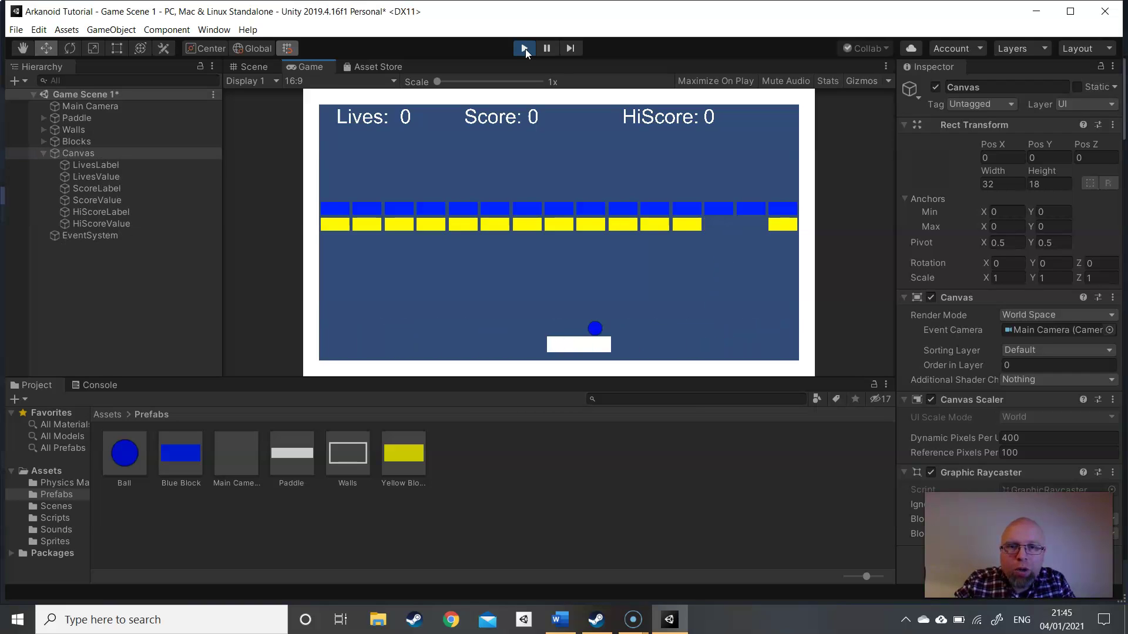
{"action": "key", "text": "Right"}
{"action": "key", "text": "space"}
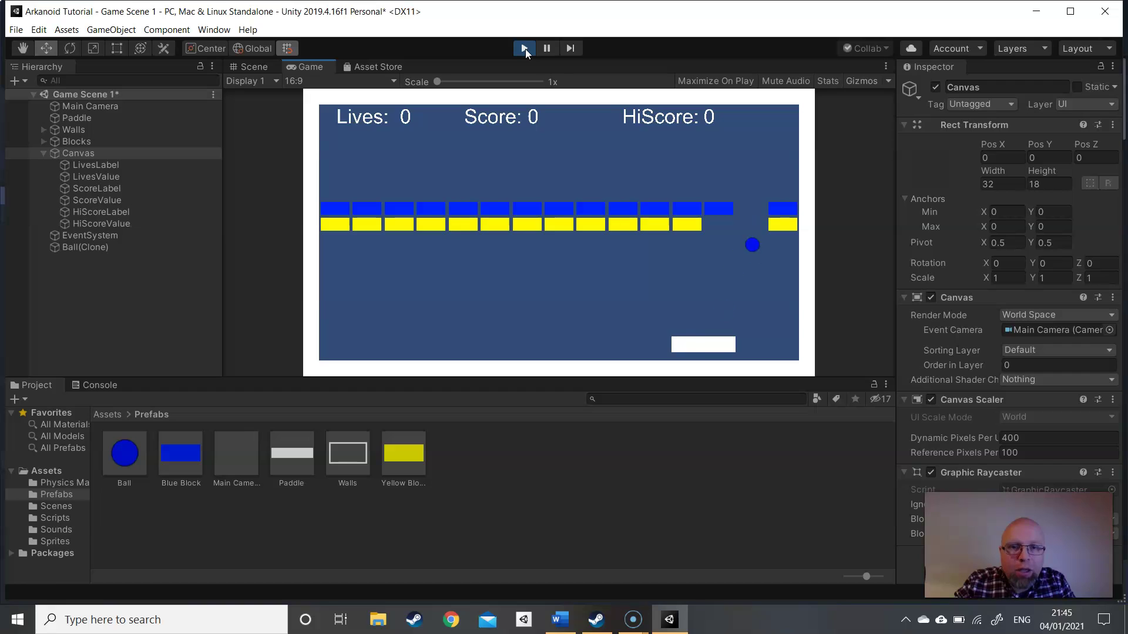
{"action": "key", "text": "Right"}
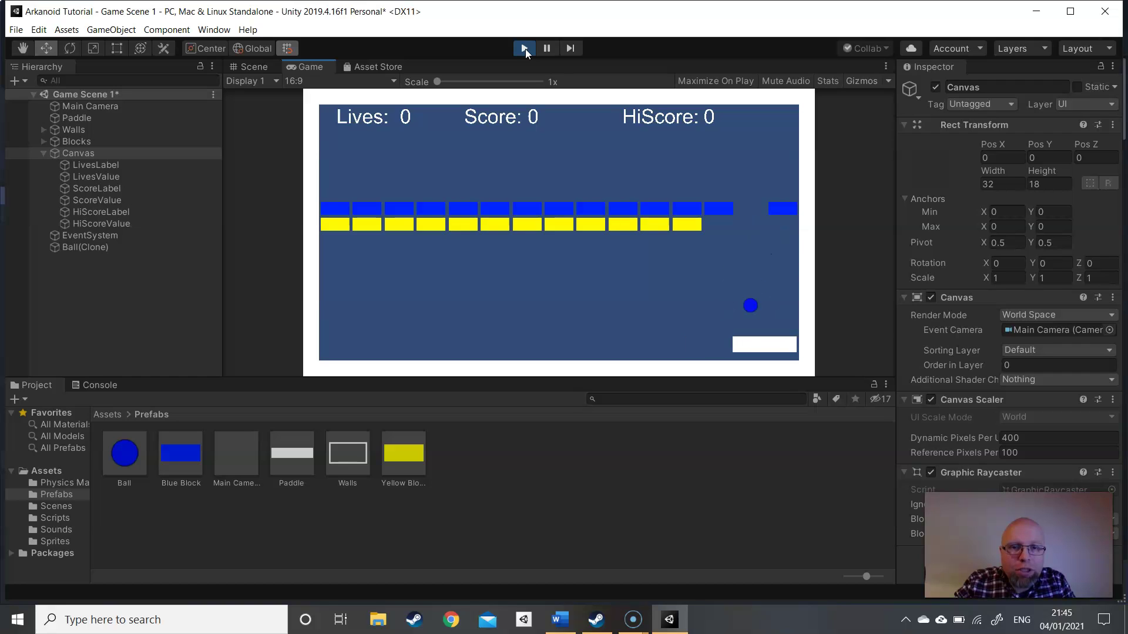
{"action": "key", "text": "Left"}
{"action": "key", "text": "Right"}
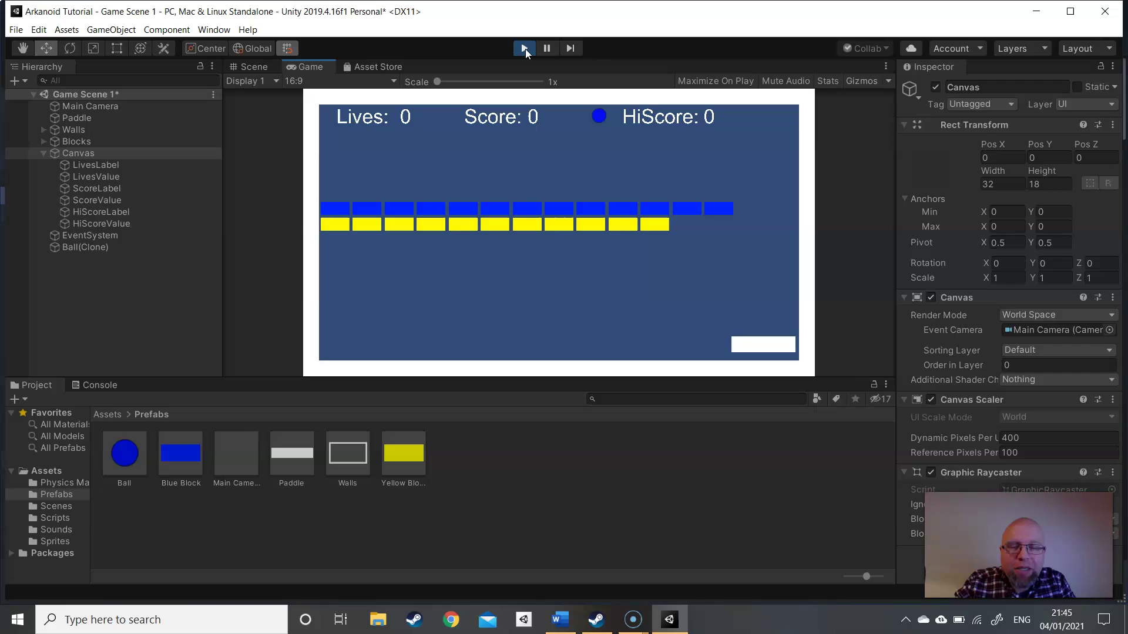
{"action": "key", "text": "Left"}
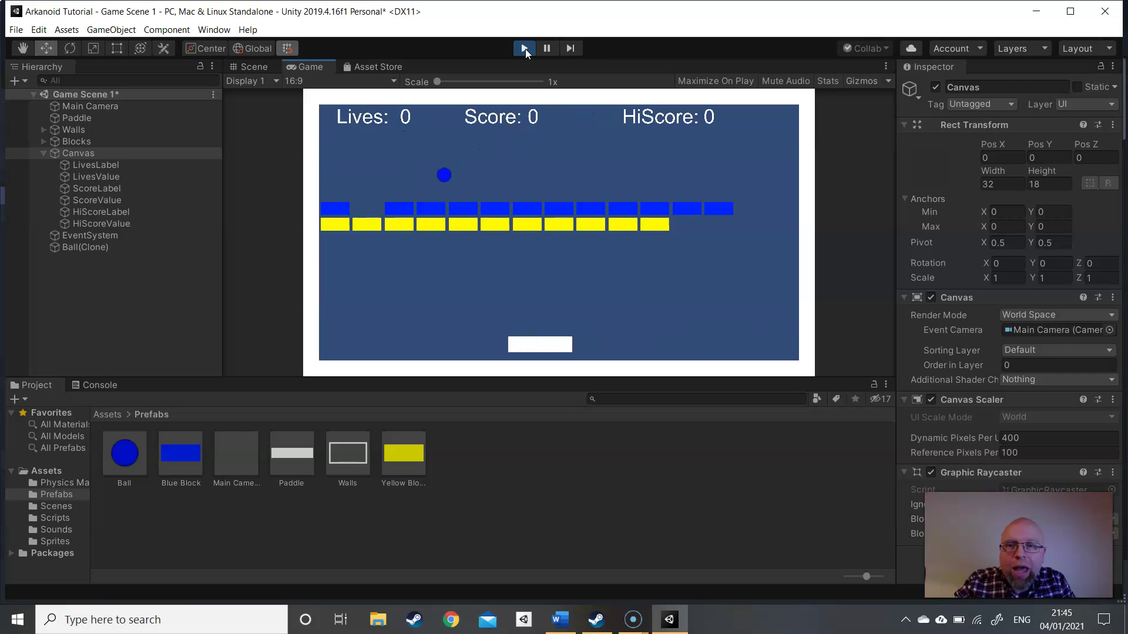
{"action": "key", "text": "Right"}
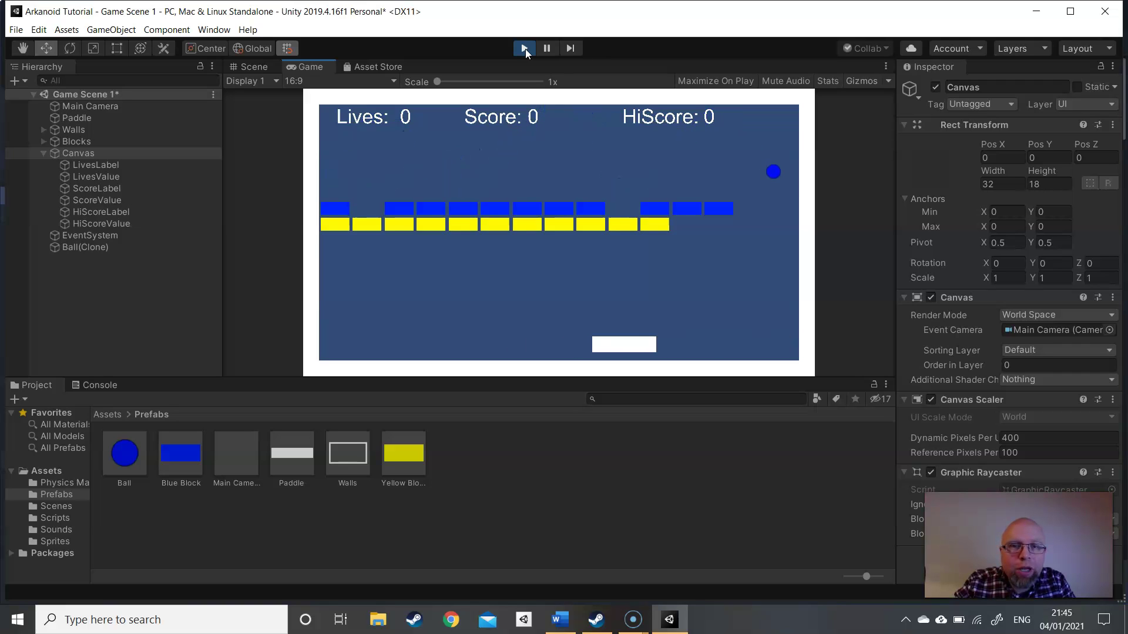
{"action": "key", "text": "Left"}
{"action": "key", "text": "Right"}
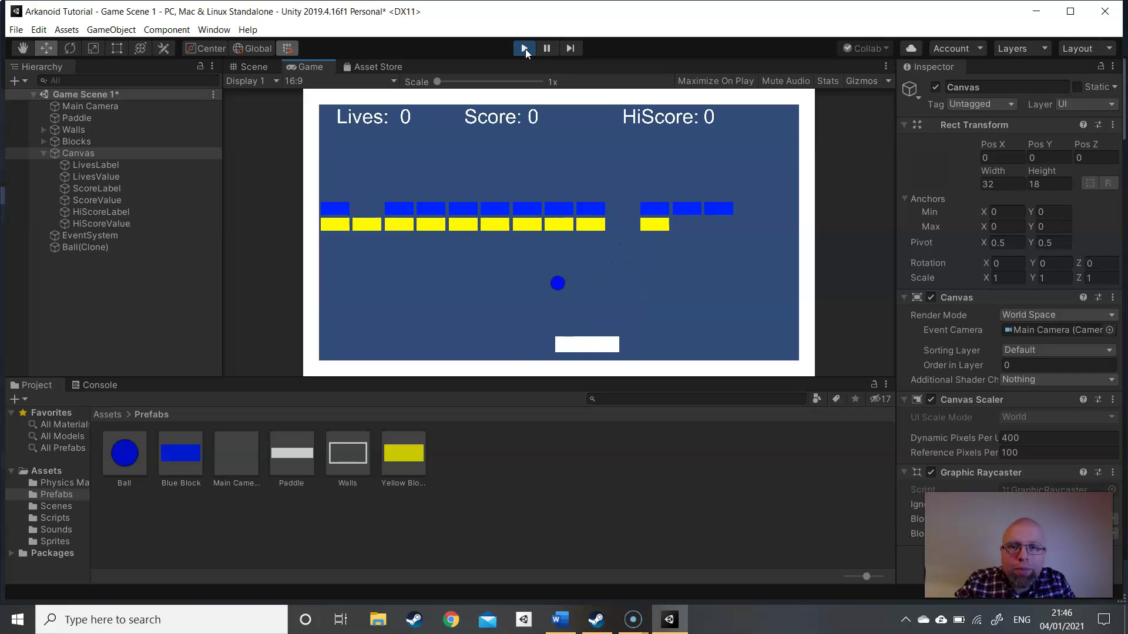
{"action": "key", "text": "Left"}
{"action": "key", "text": "Left"}
{"action": "key", "text": "Right"}
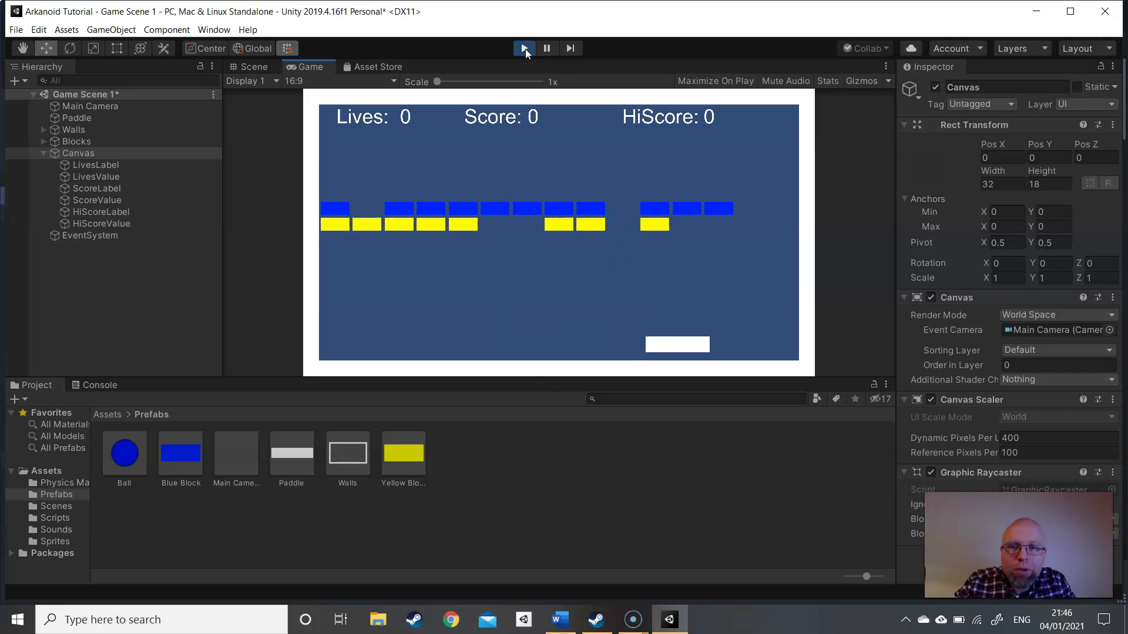
{"action": "key", "text": "Left"}
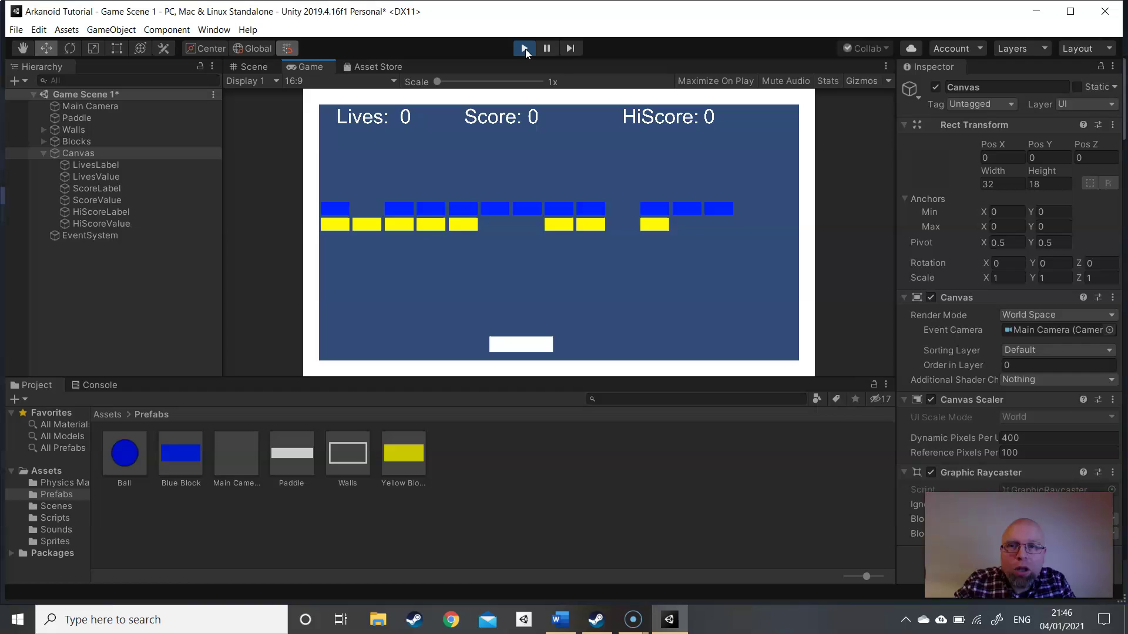